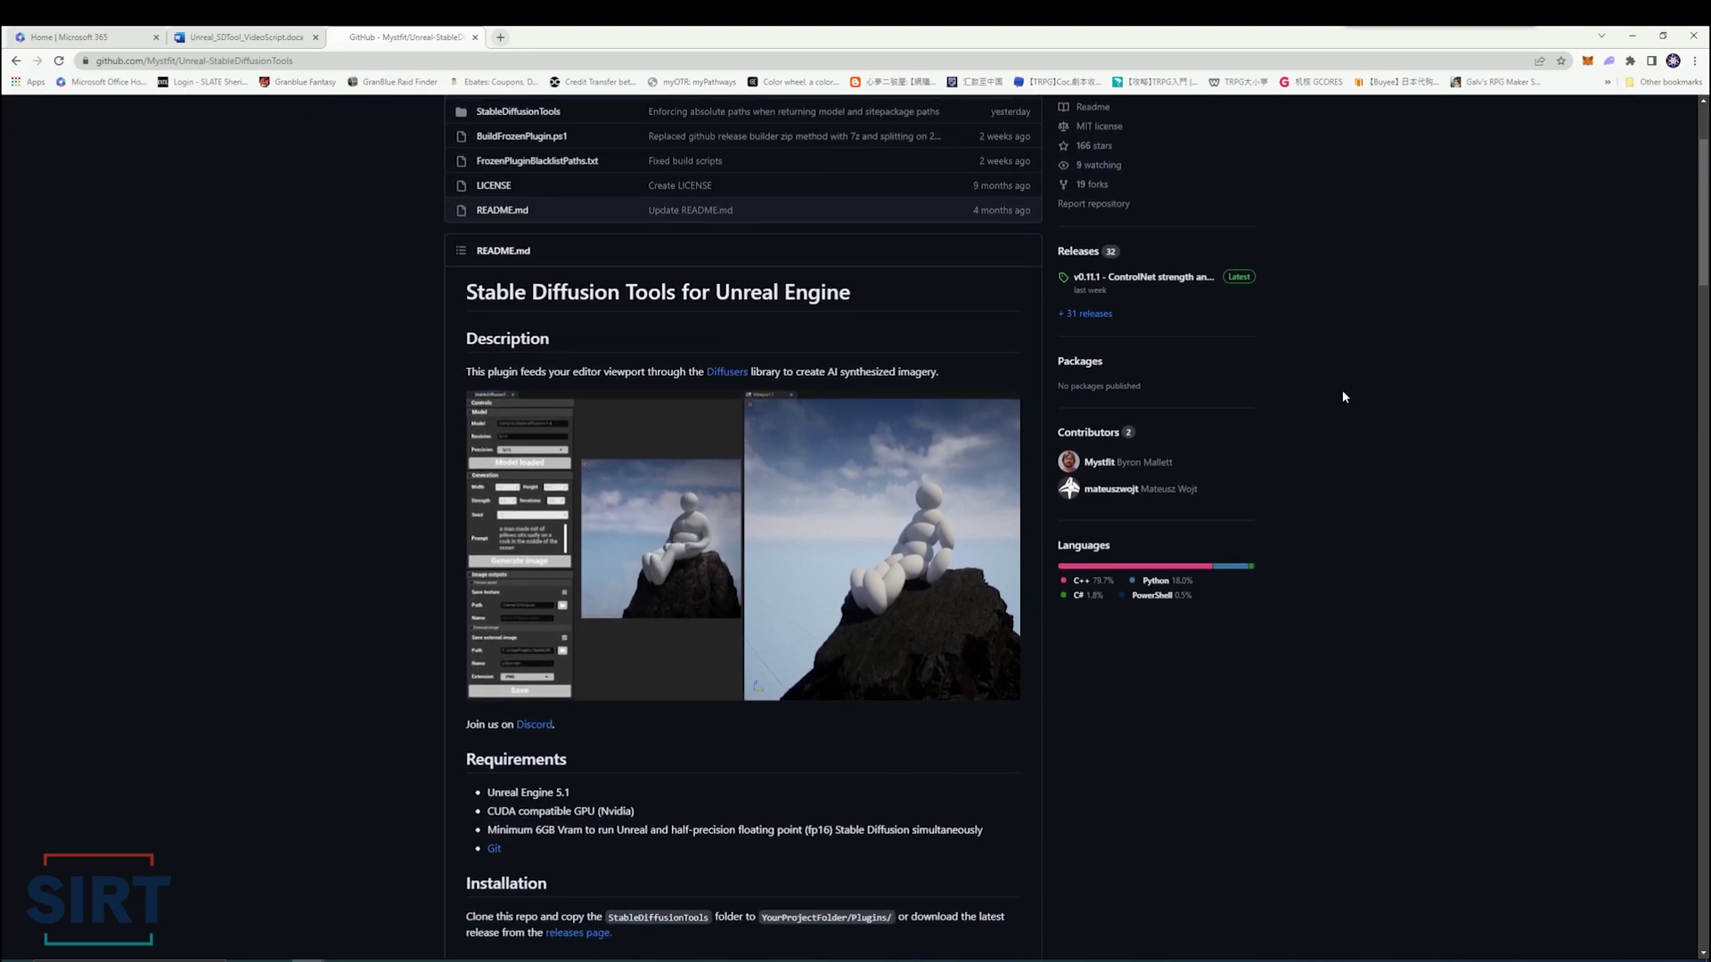
- Browse the plugin's GitHub page, then download StableDiffusionTools-pluginOnly-UE51-v0.11.1.zip from the v0.11.1 release
{"action": "left_click_drag", "start_coordinate": [460, 230], "coordinate": [852, 228]}
{"action": "left_click", "coordinate": [862, 229]}
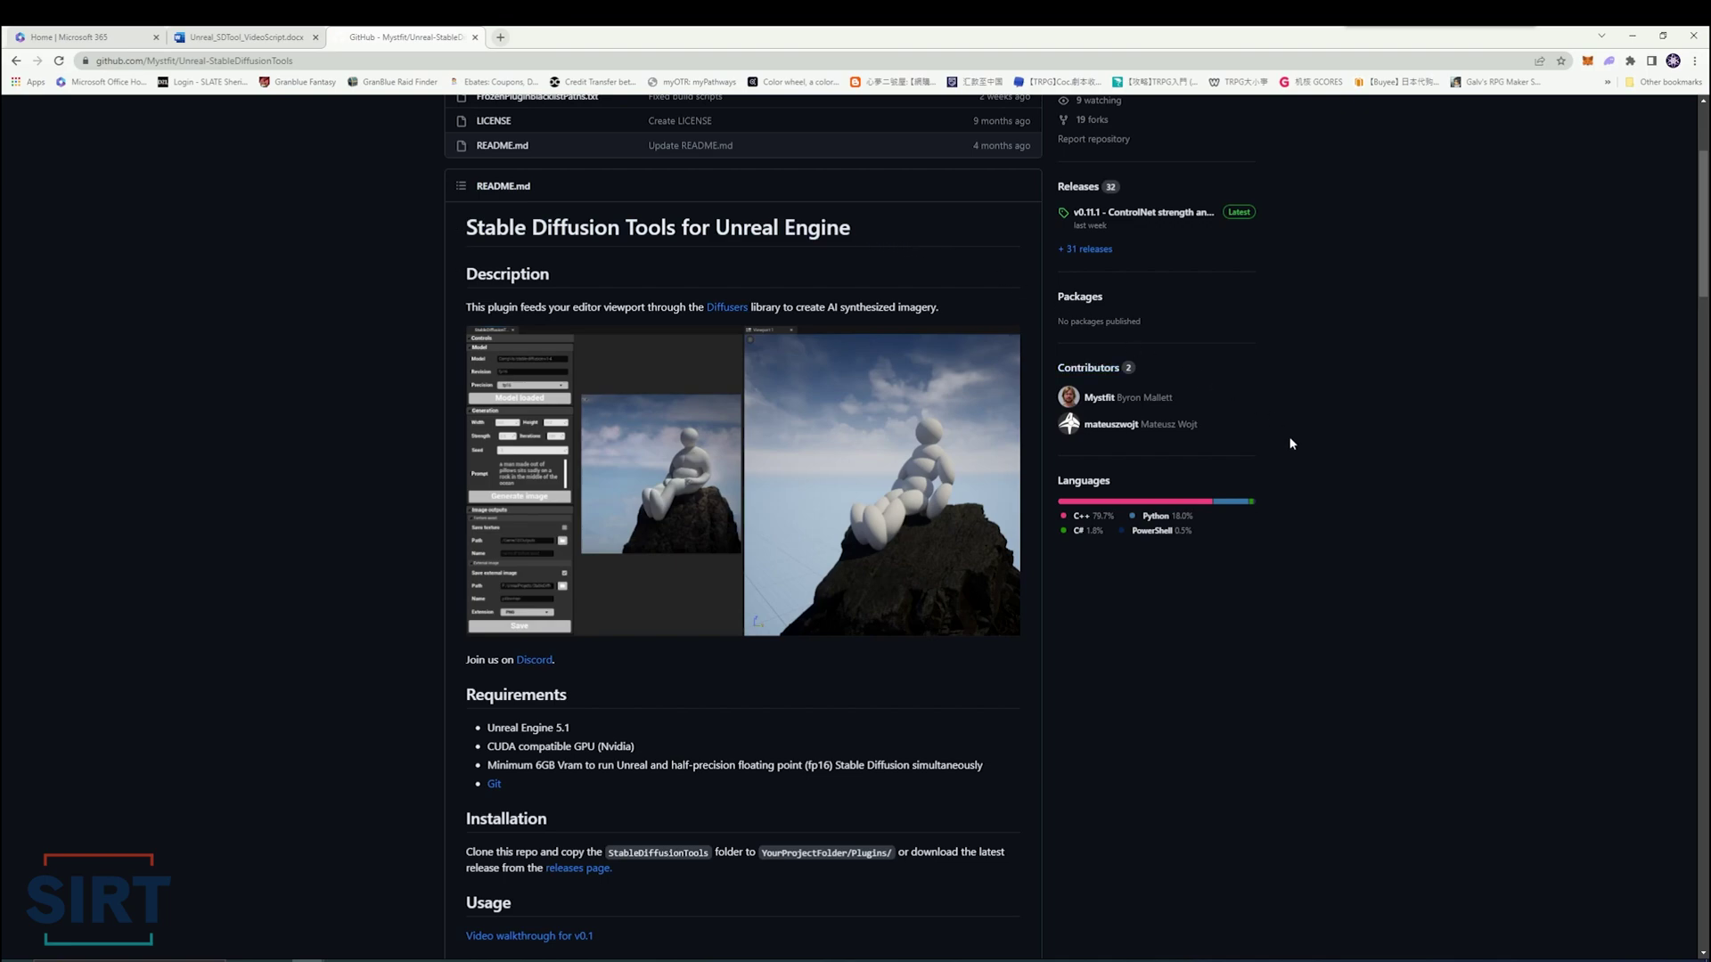
{"action": "scroll", "coordinate": [1288, 436], "scroll_direction": "down", "scroll_amount": 5}
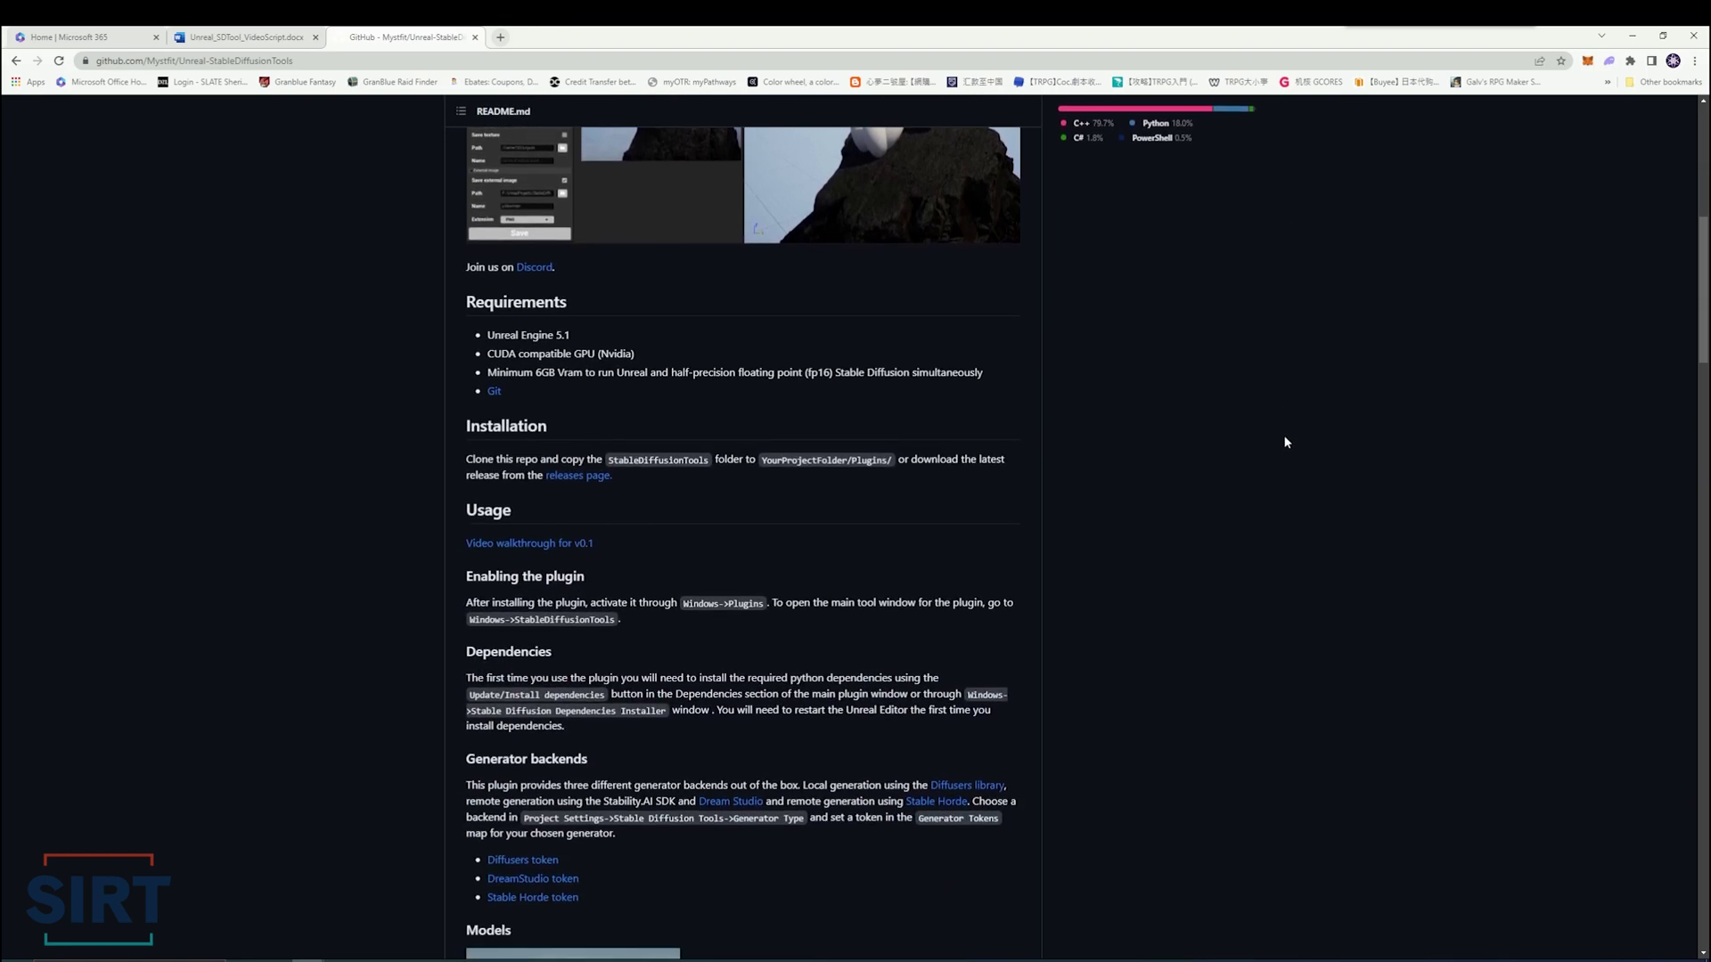
{"action": "scroll", "coordinate": [1284, 442], "scroll_direction": "down", "scroll_amount": 7}
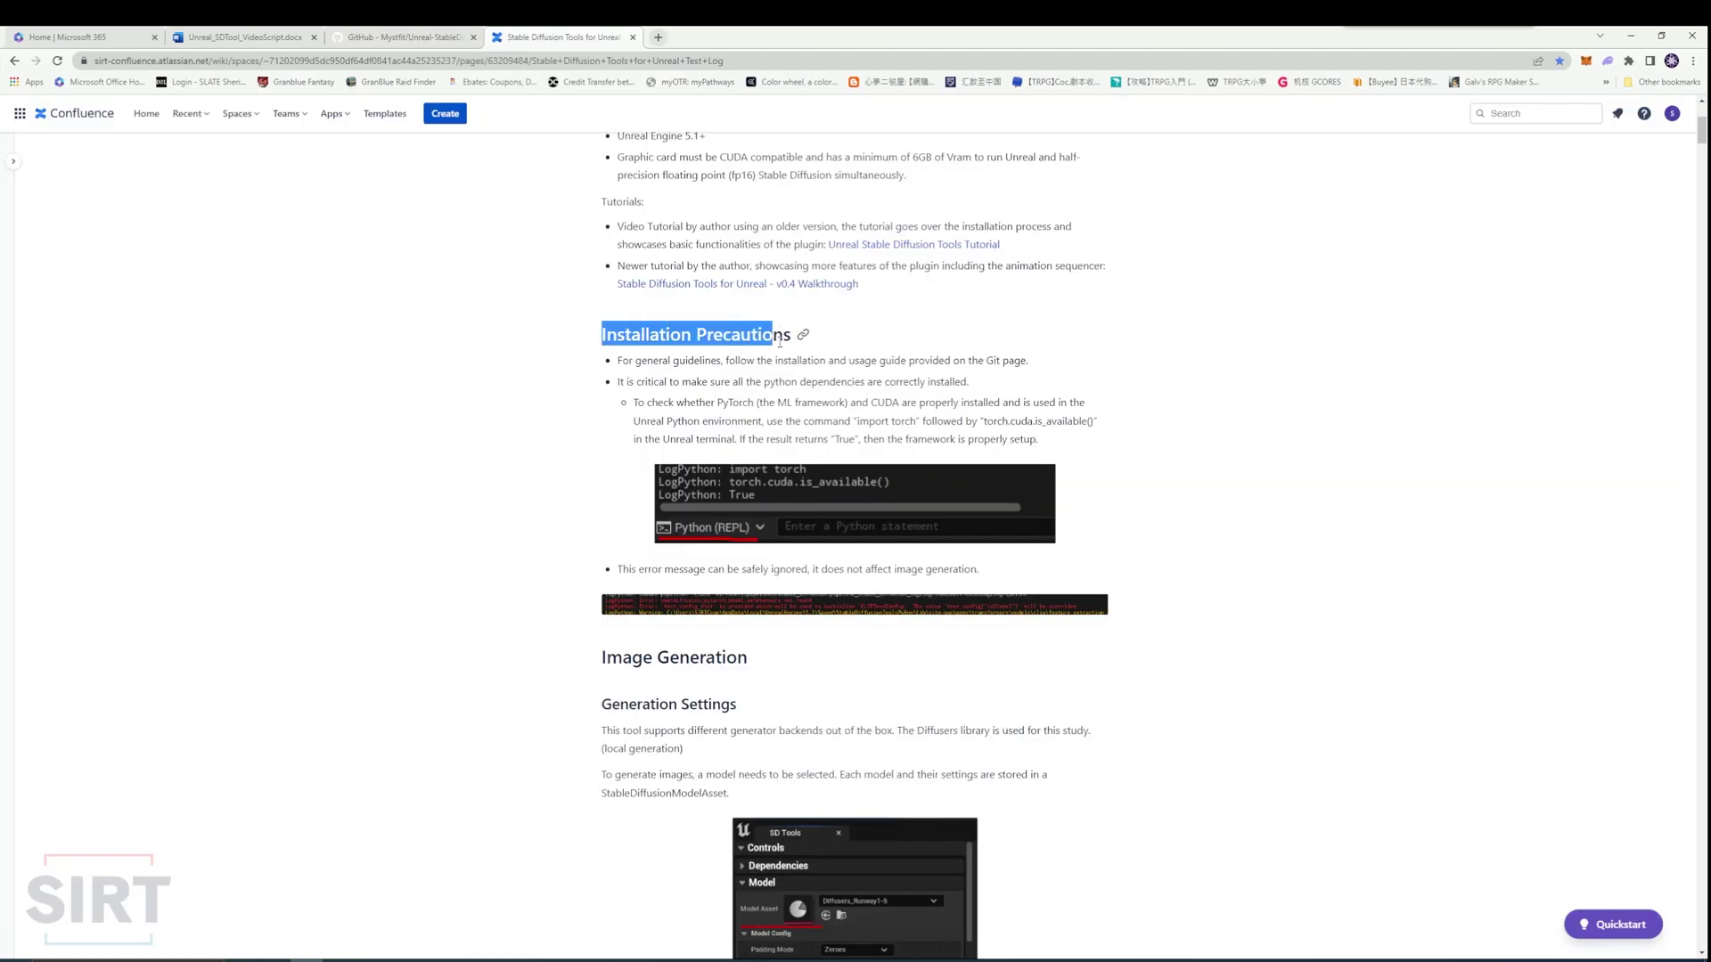
{"action": "left_click_drag", "start_coordinate": [780, 341], "coordinate": [800, 338]}
{"action": "left_click_drag", "start_coordinate": [1701, 131], "coordinate": [1694, 740]}
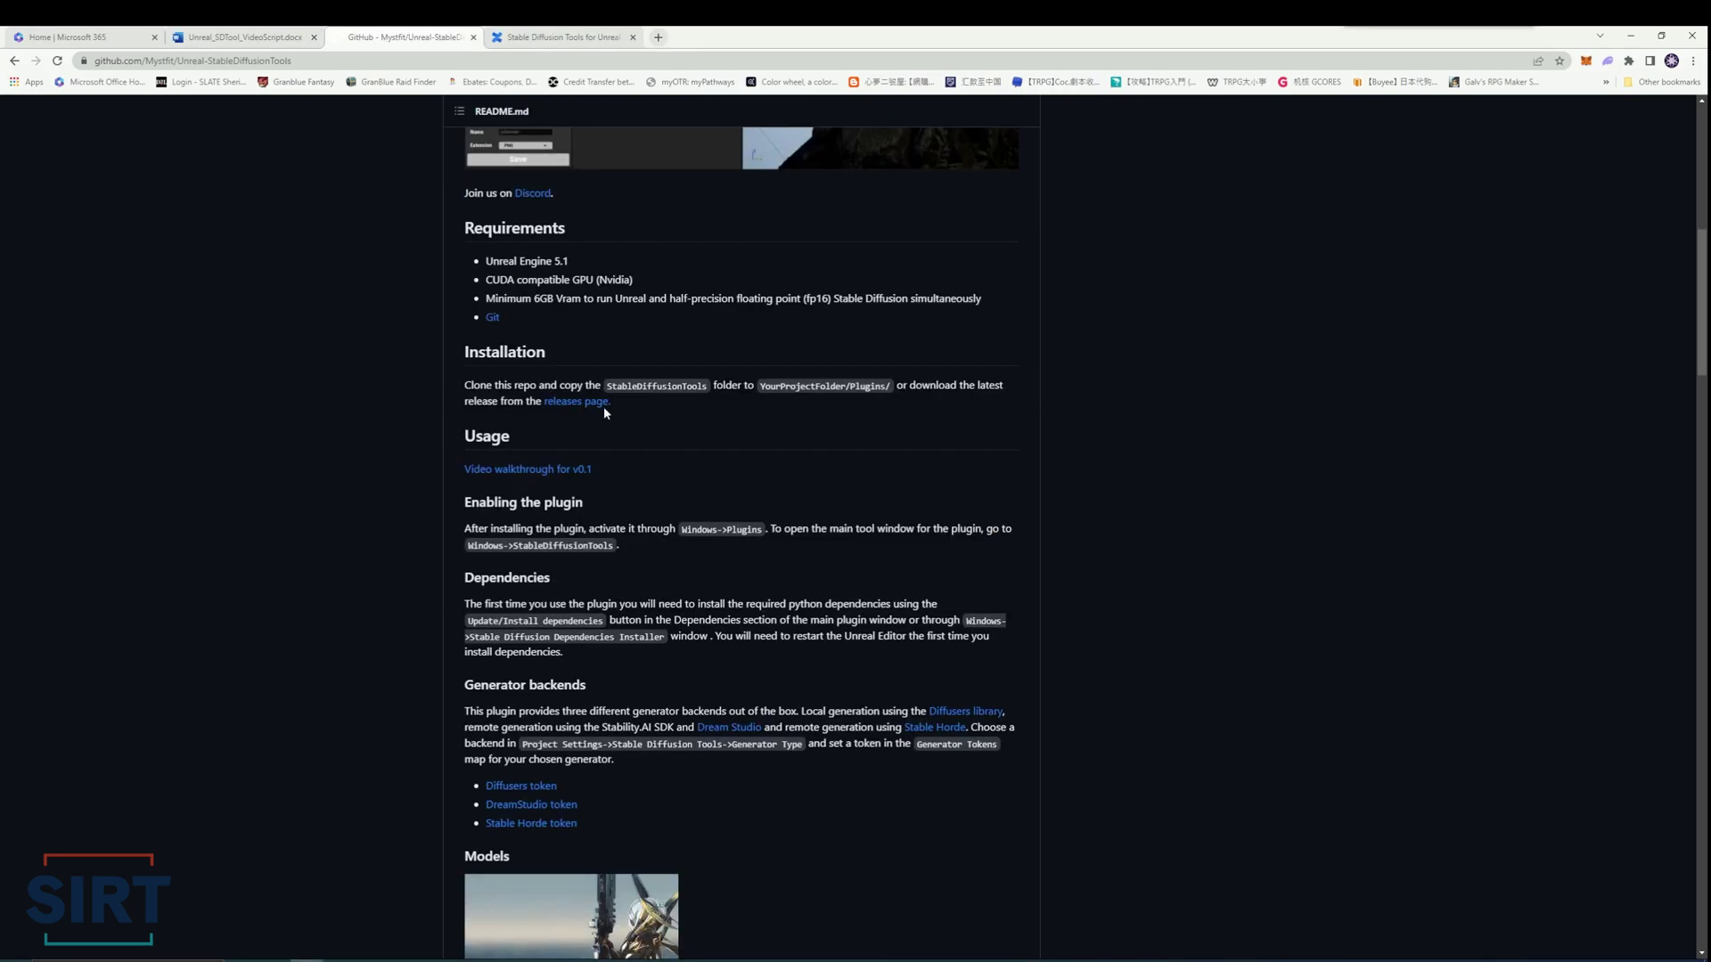
{"action": "left_click", "coordinate": [577, 401]}
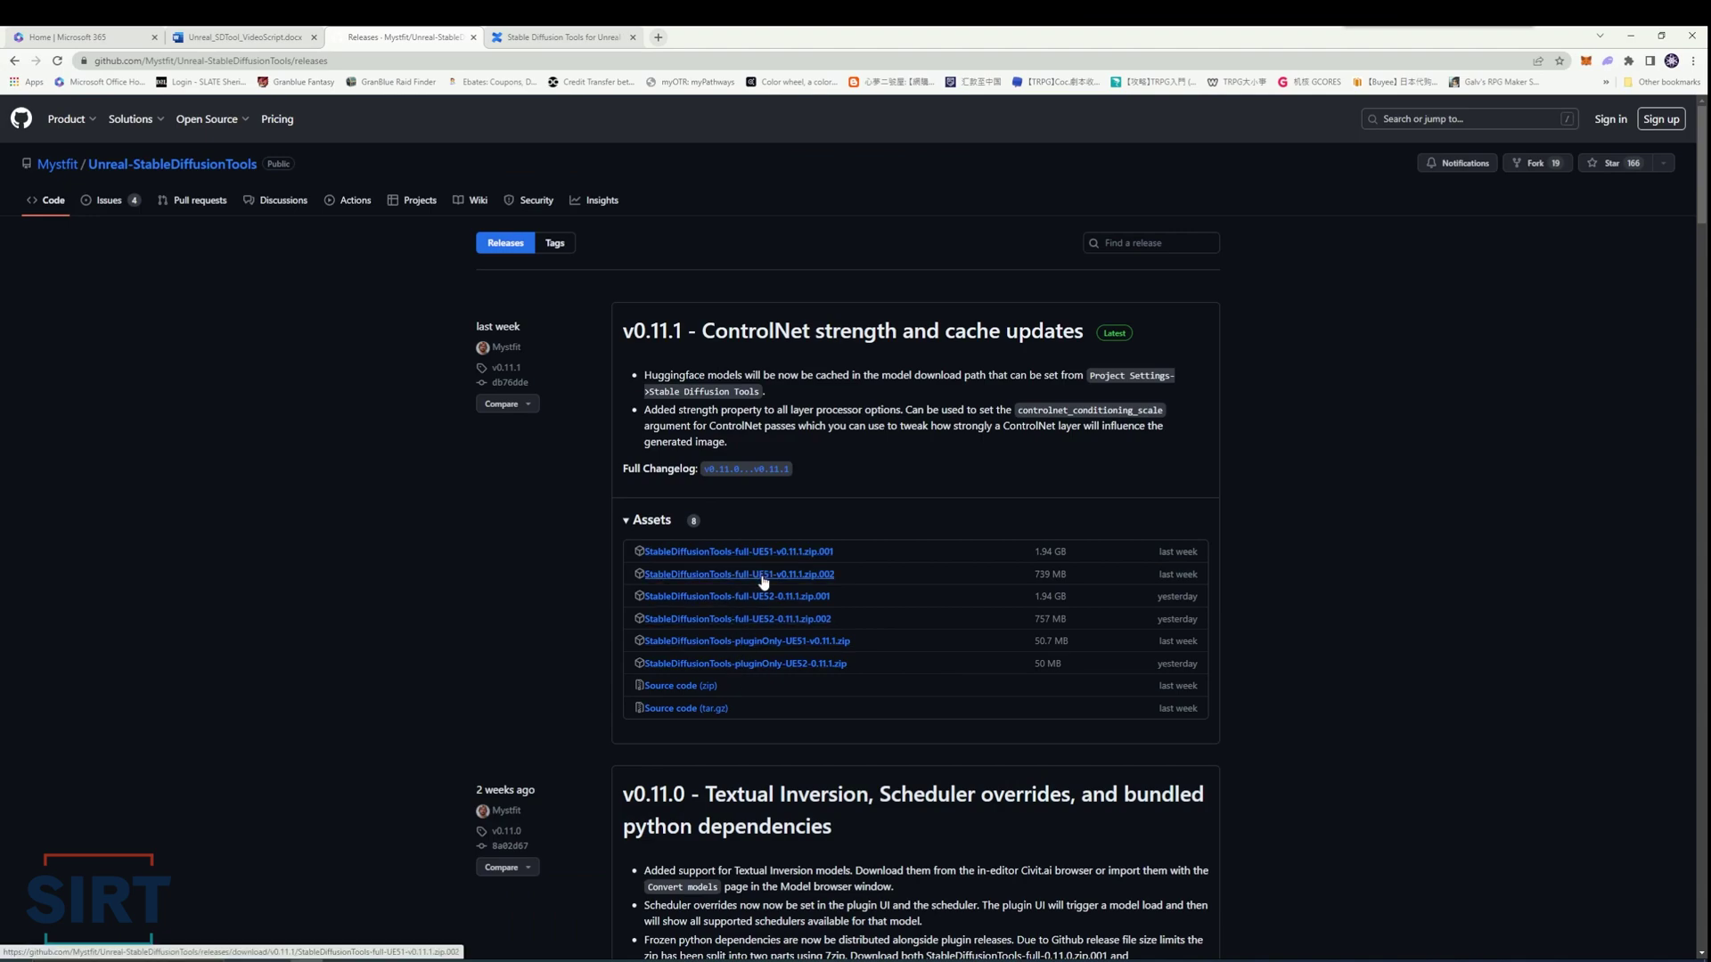
{"action": "left_click", "coordinate": [774, 650]}
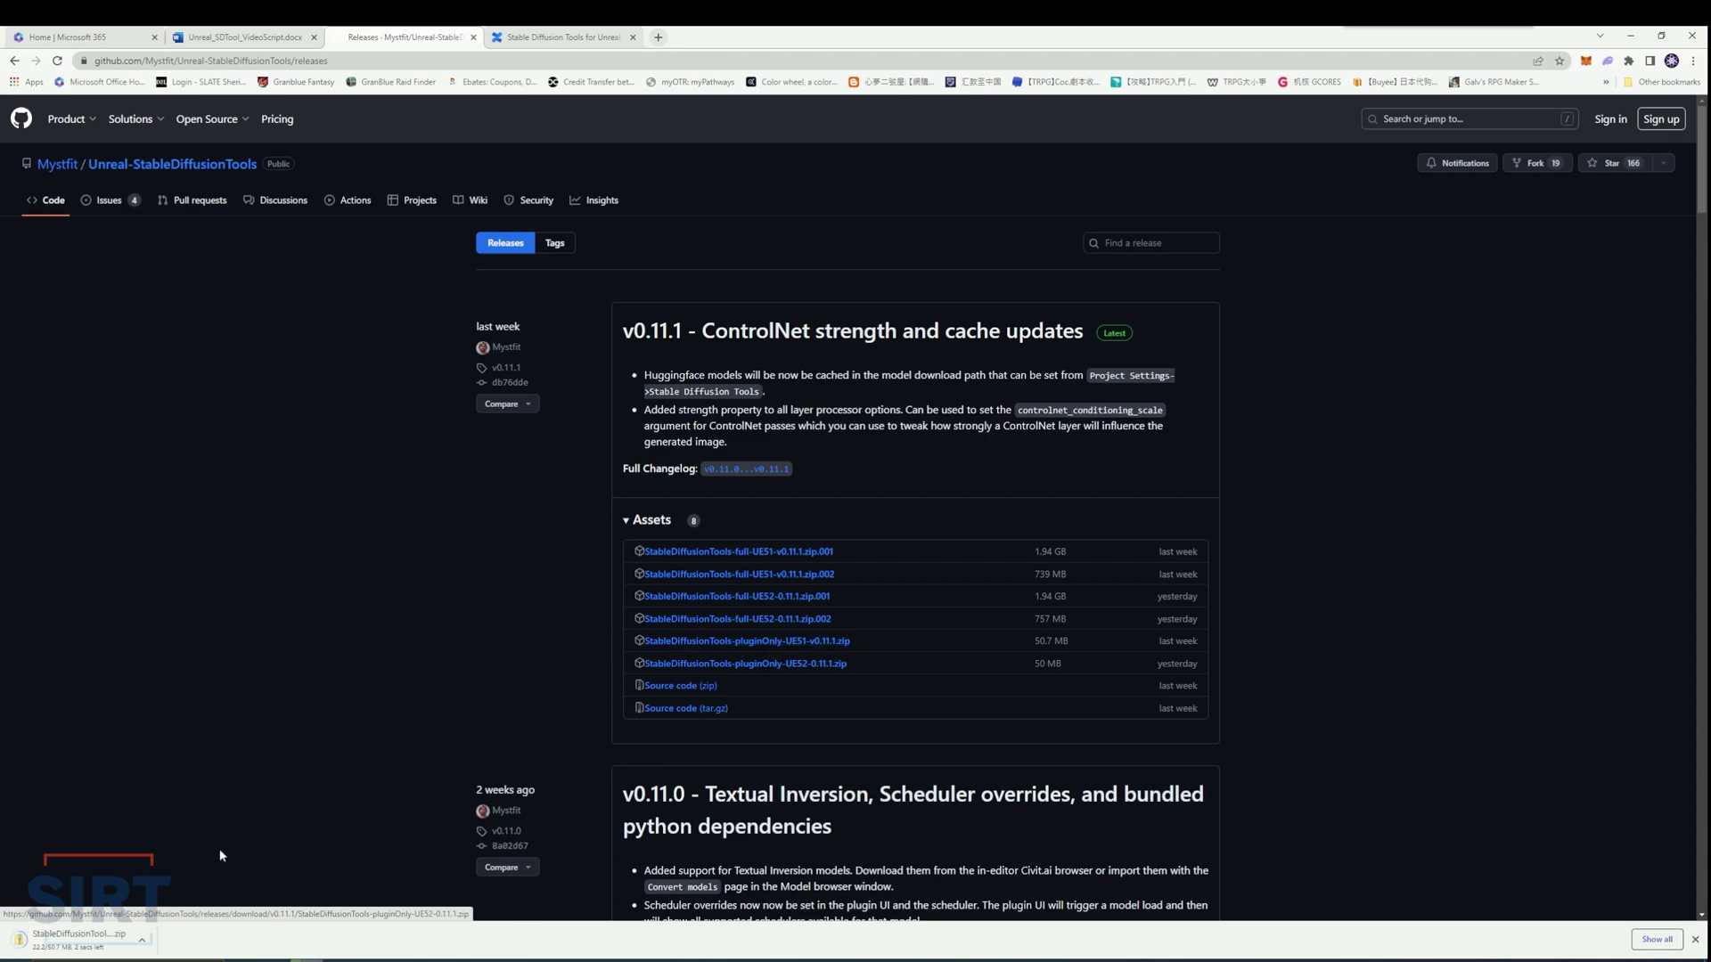
- Extract the downloaded plugin zip to its default folder
{"action": "left_click", "coordinate": [104, 943]}
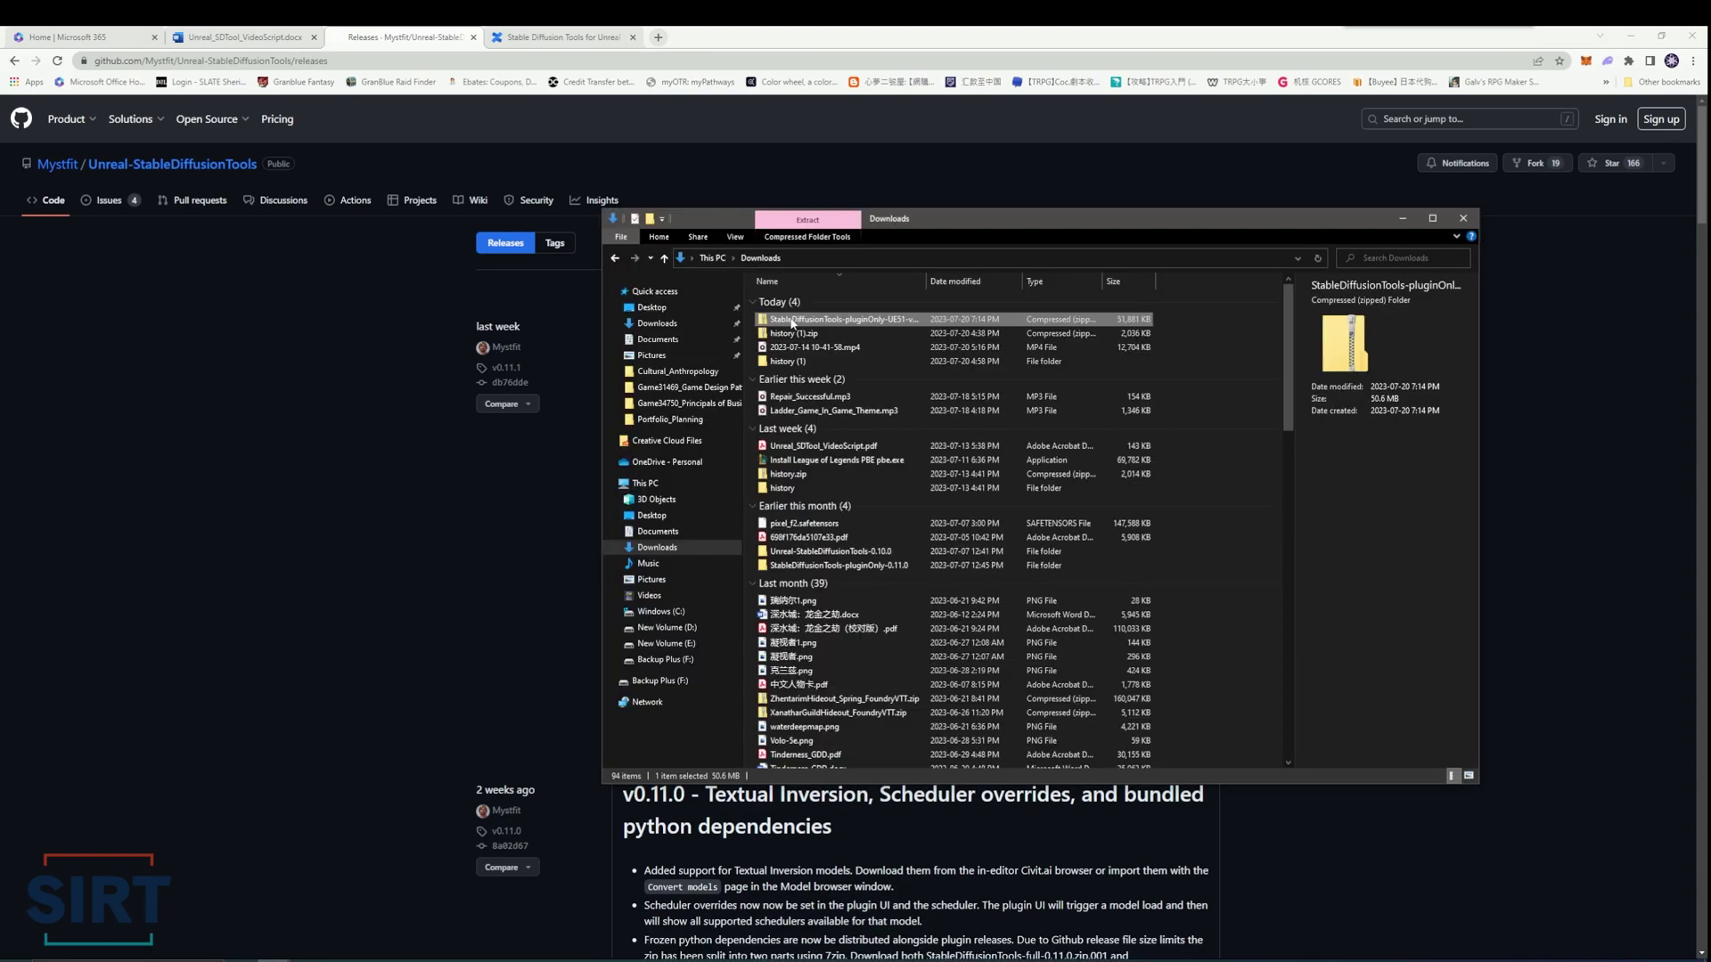
{"action": "right_click", "coordinate": [793, 319]}
{"action": "left_click", "coordinate": [757, 377]}
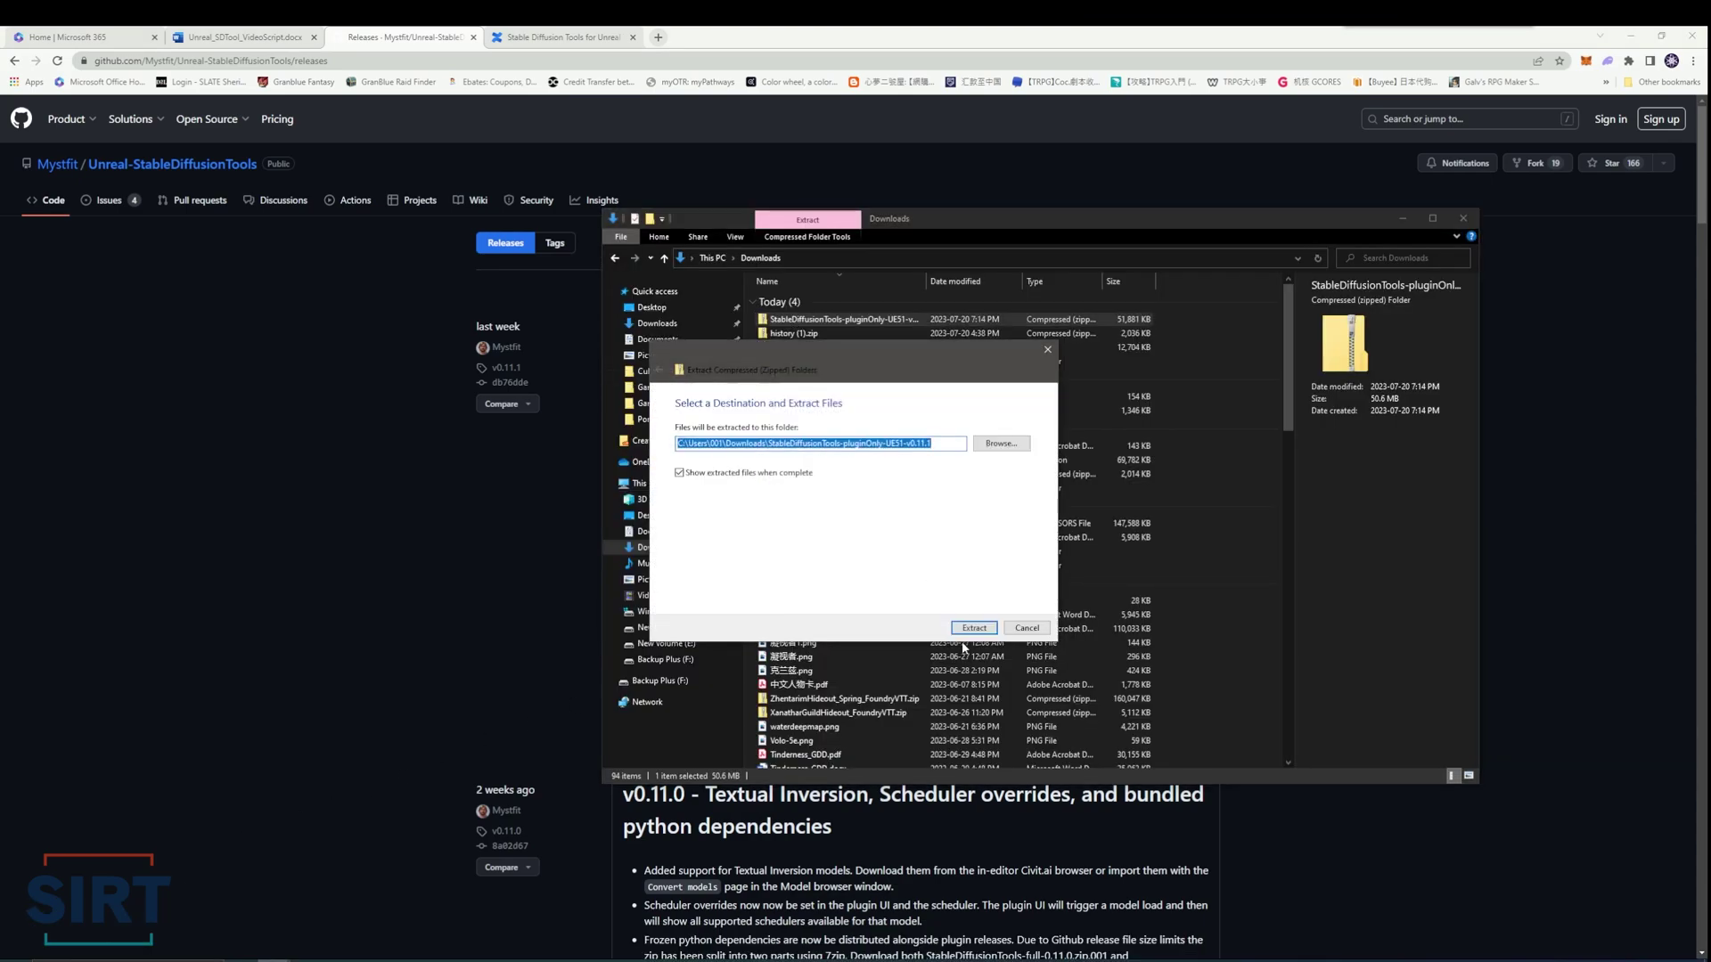
{"action": "left_click", "coordinate": [971, 628]}
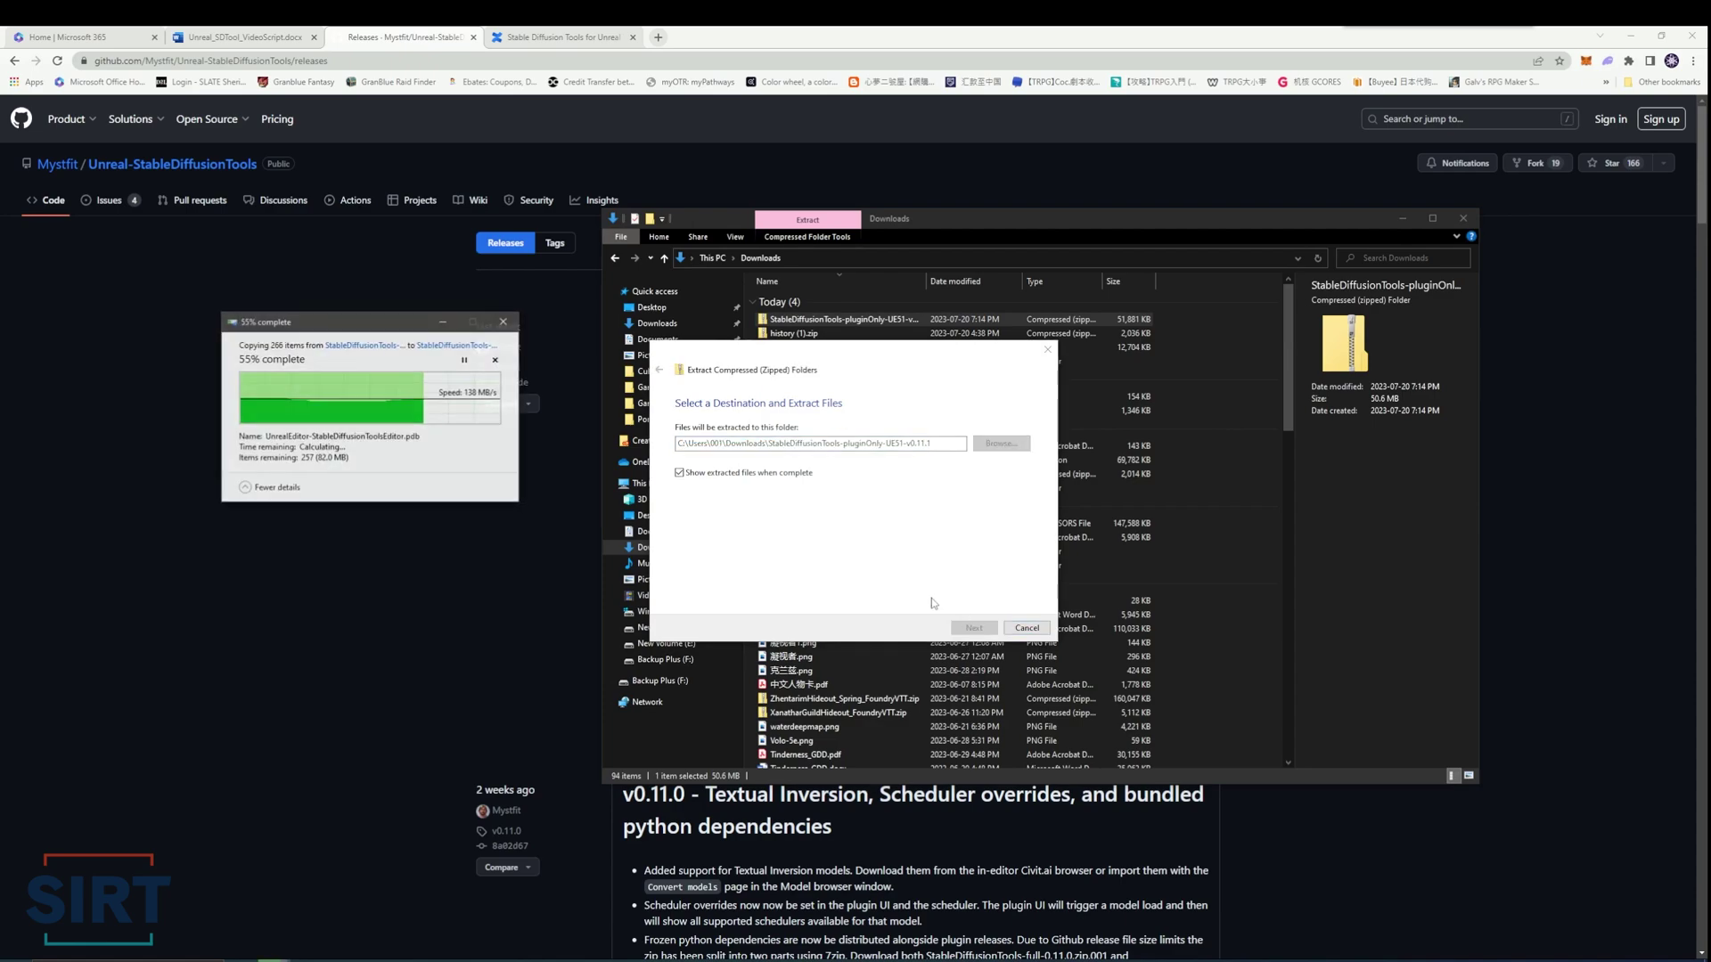
- Browse to D:\Unreal_Projects\SD_Plugin_Test\Plugins in a second Explorer window
{"action": "left_click", "coordinate": [666, 628]}
{"action": "scroll", "coordinate": [1009, 588], "scroll_direction": "down", "scroll_amount": 1}
{"action": "scroll", "coordinate": [1006, 586], "scroll_direction": "down", "scroll_amount": 3}
{"action": "double_click", "coordinate": [832, 634]}
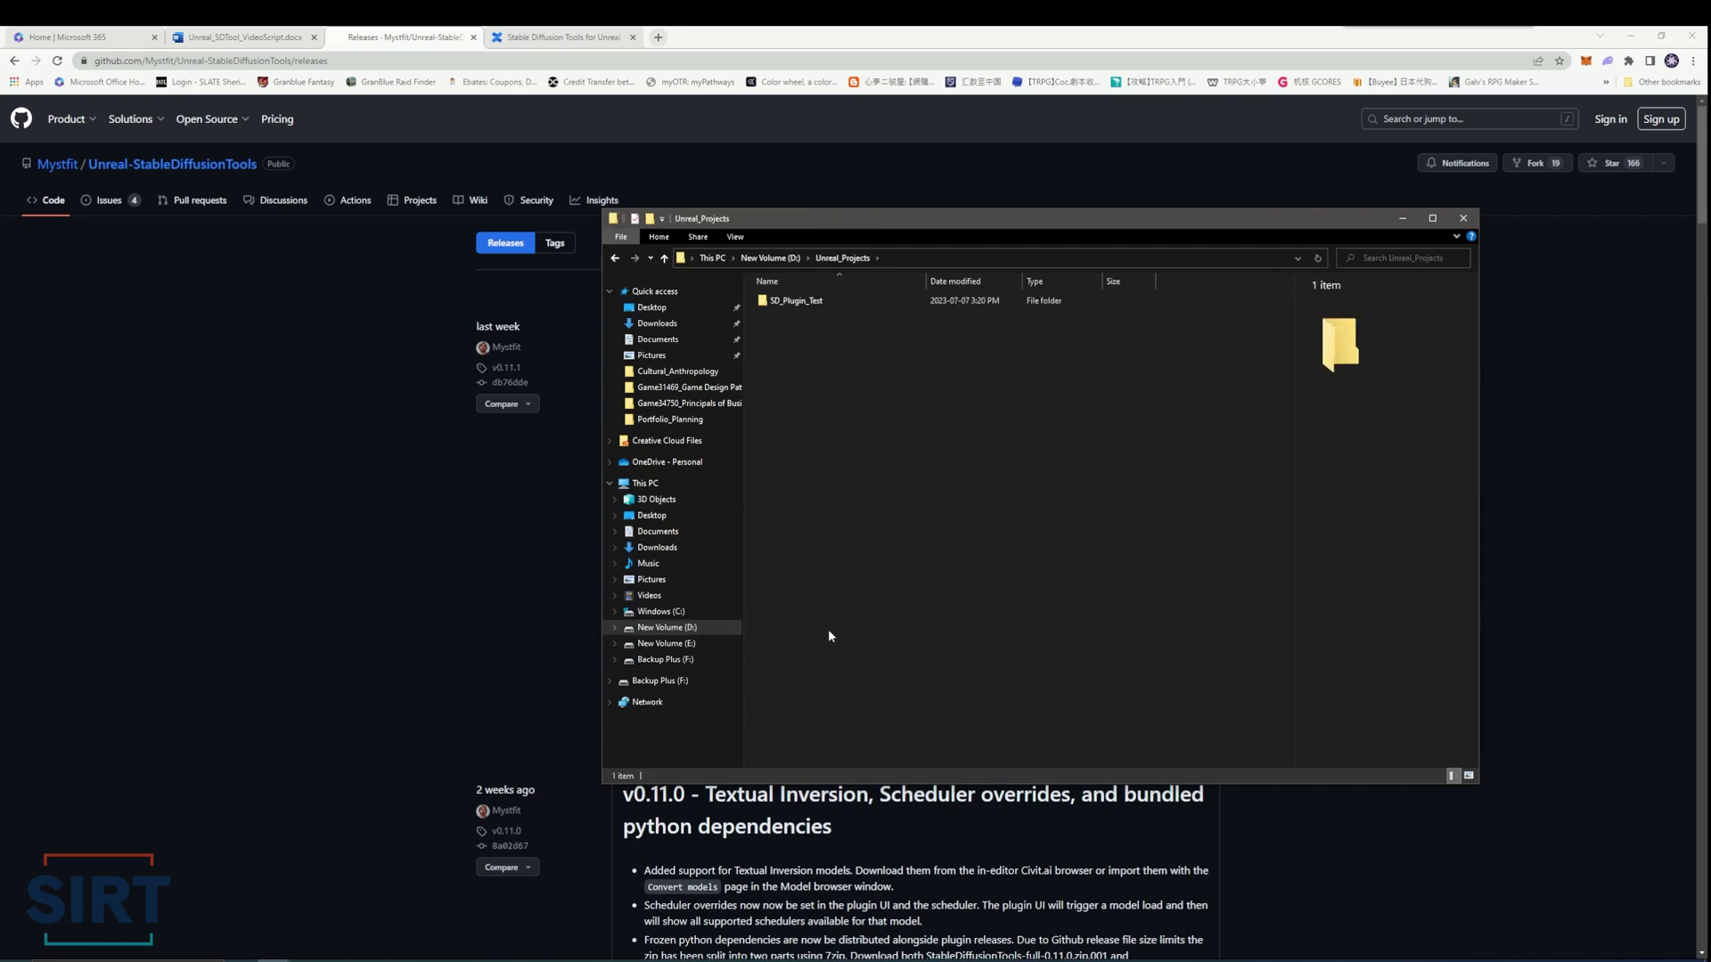
{"action": "double_click", "coordinate": [797, 301]}
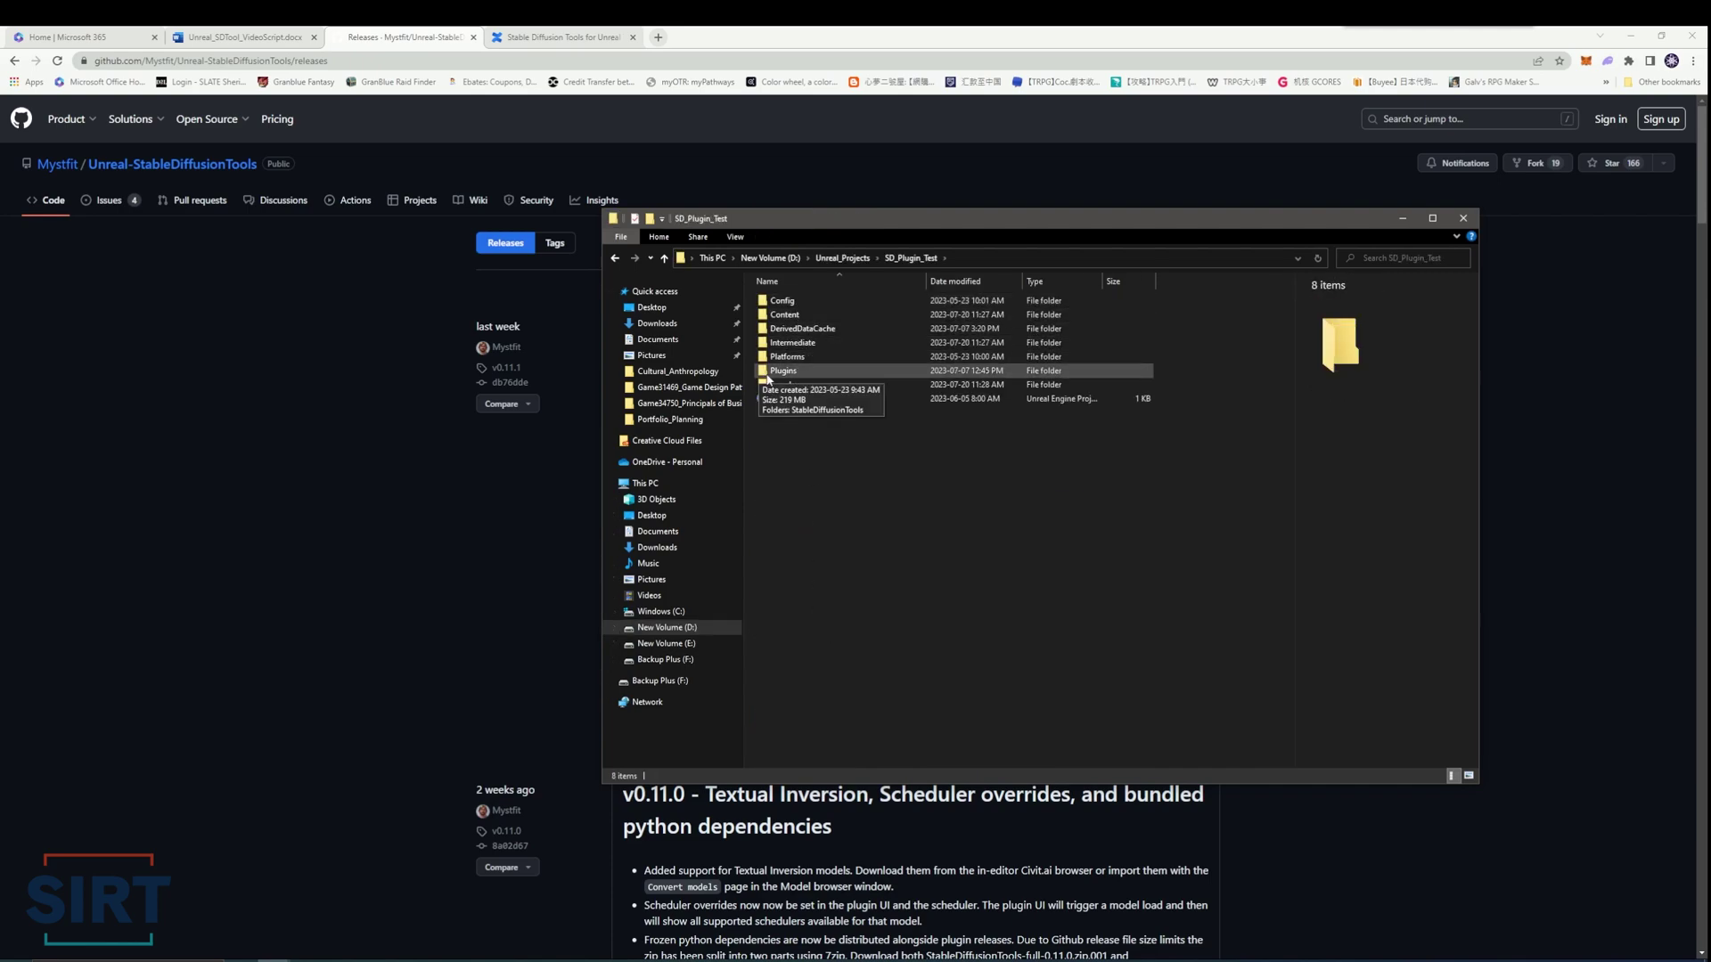
{"action": "double_click", "coordinate": [807, 372]}
- Place both windows side by side and drag the StableDiffusionTools folder into Plugins
{"action": "mouse_move", "coordinate": [275, 952]}
{"action": "left_click", "coordinate": [415, 911]}
{"action": "left_click", "coordinate": [1022, 585]}
{"action": "left_click_drag", "start_coordinate": [1078, 222], "coordinate": [1233, 266]}
{"action": "left_click", "coordinate": [318, 372]}
{"action": "left_click_drag", "start_coordinate": [291, 341], "coordinate": [451, 409]}
{"action": "left_click", "coordinate": [1070, 458]}
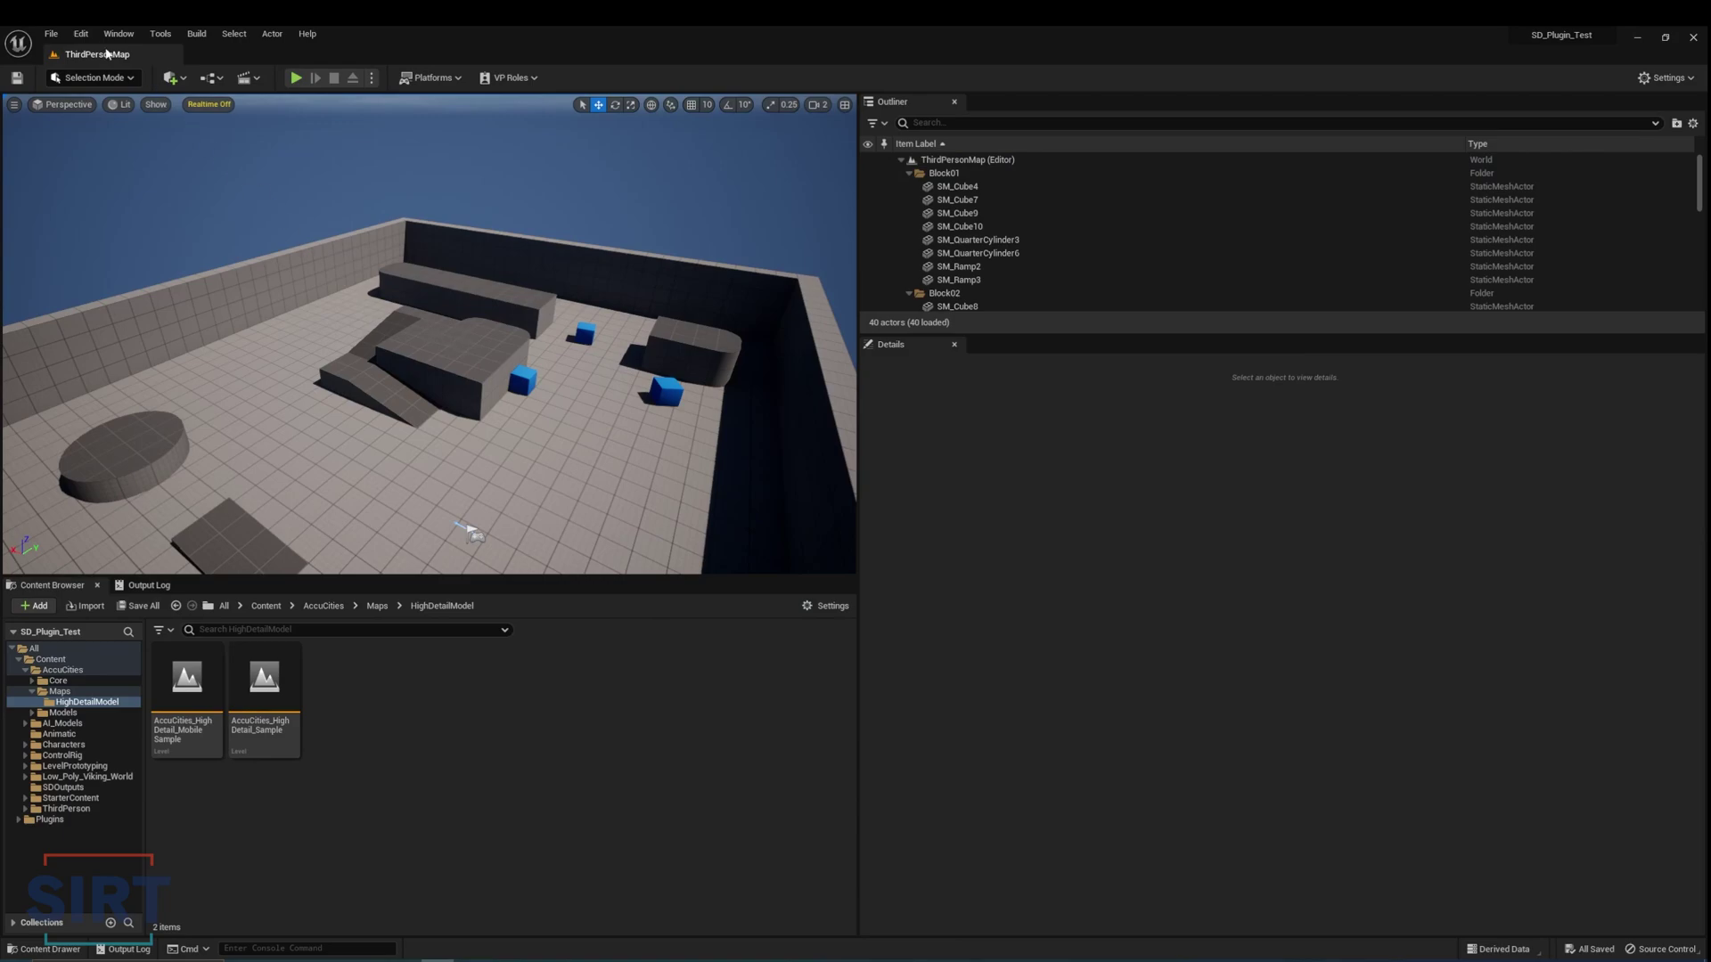
{"action": "left_click", "coordinate": [81, 35]}
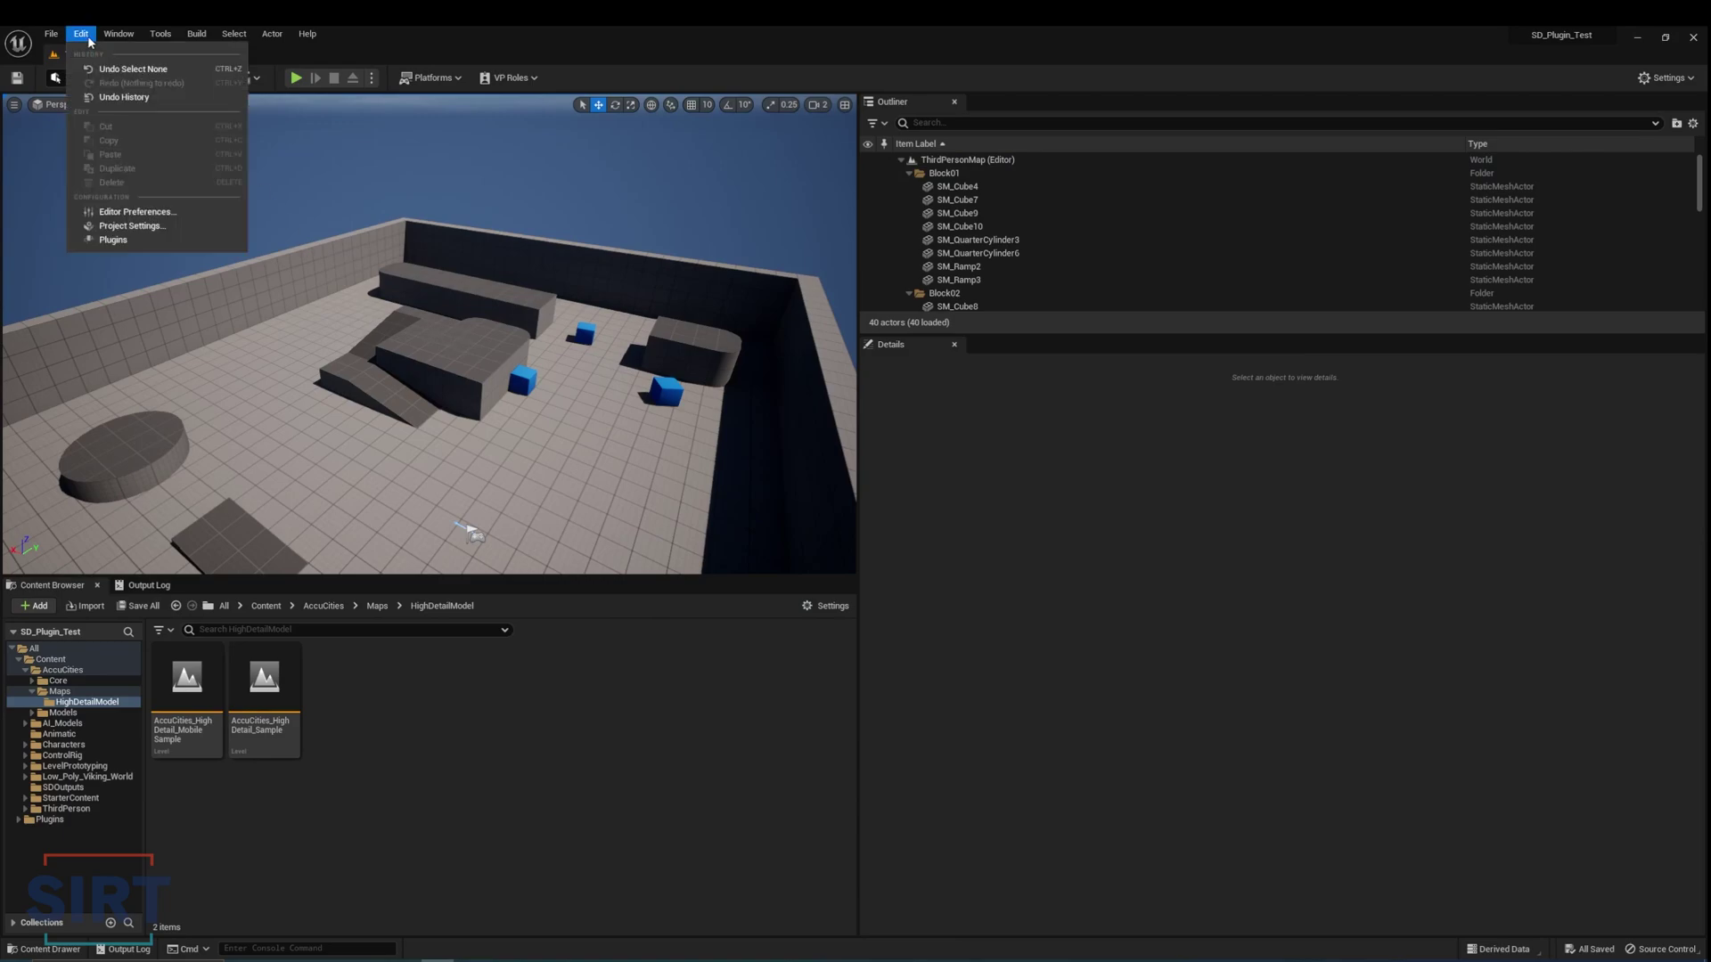
{"action": "left_click", "coordinate": [113, 240]}
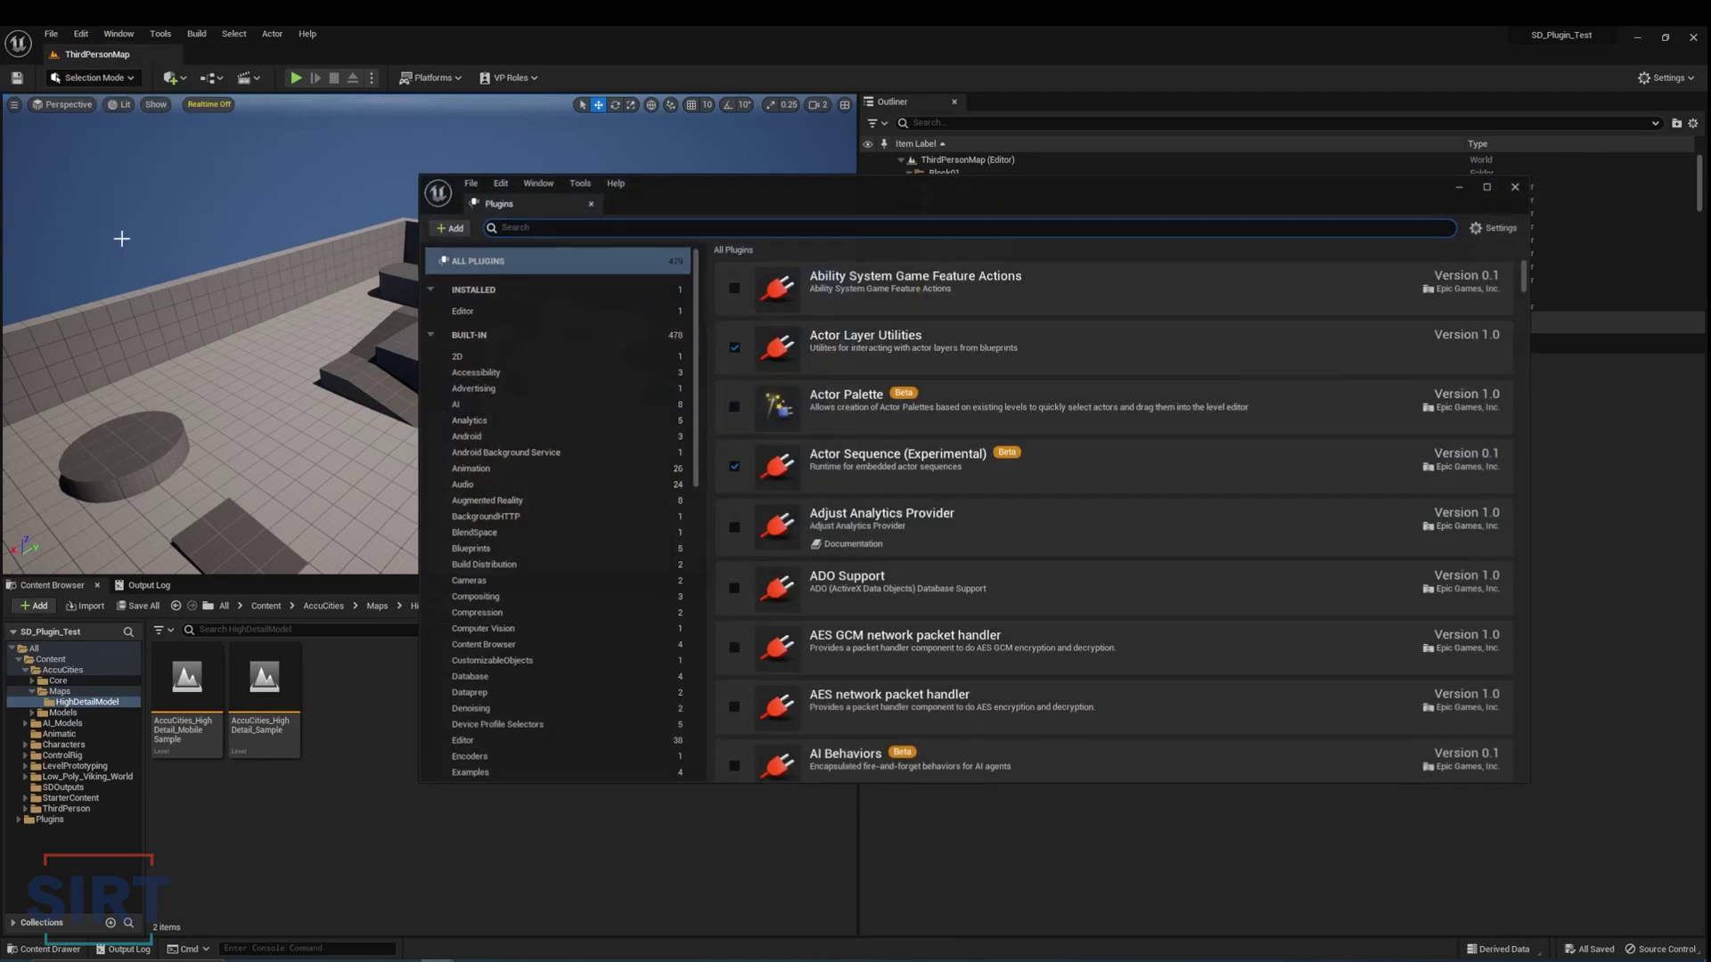
{"action": "left_click", "coordinate": [504, 310]}
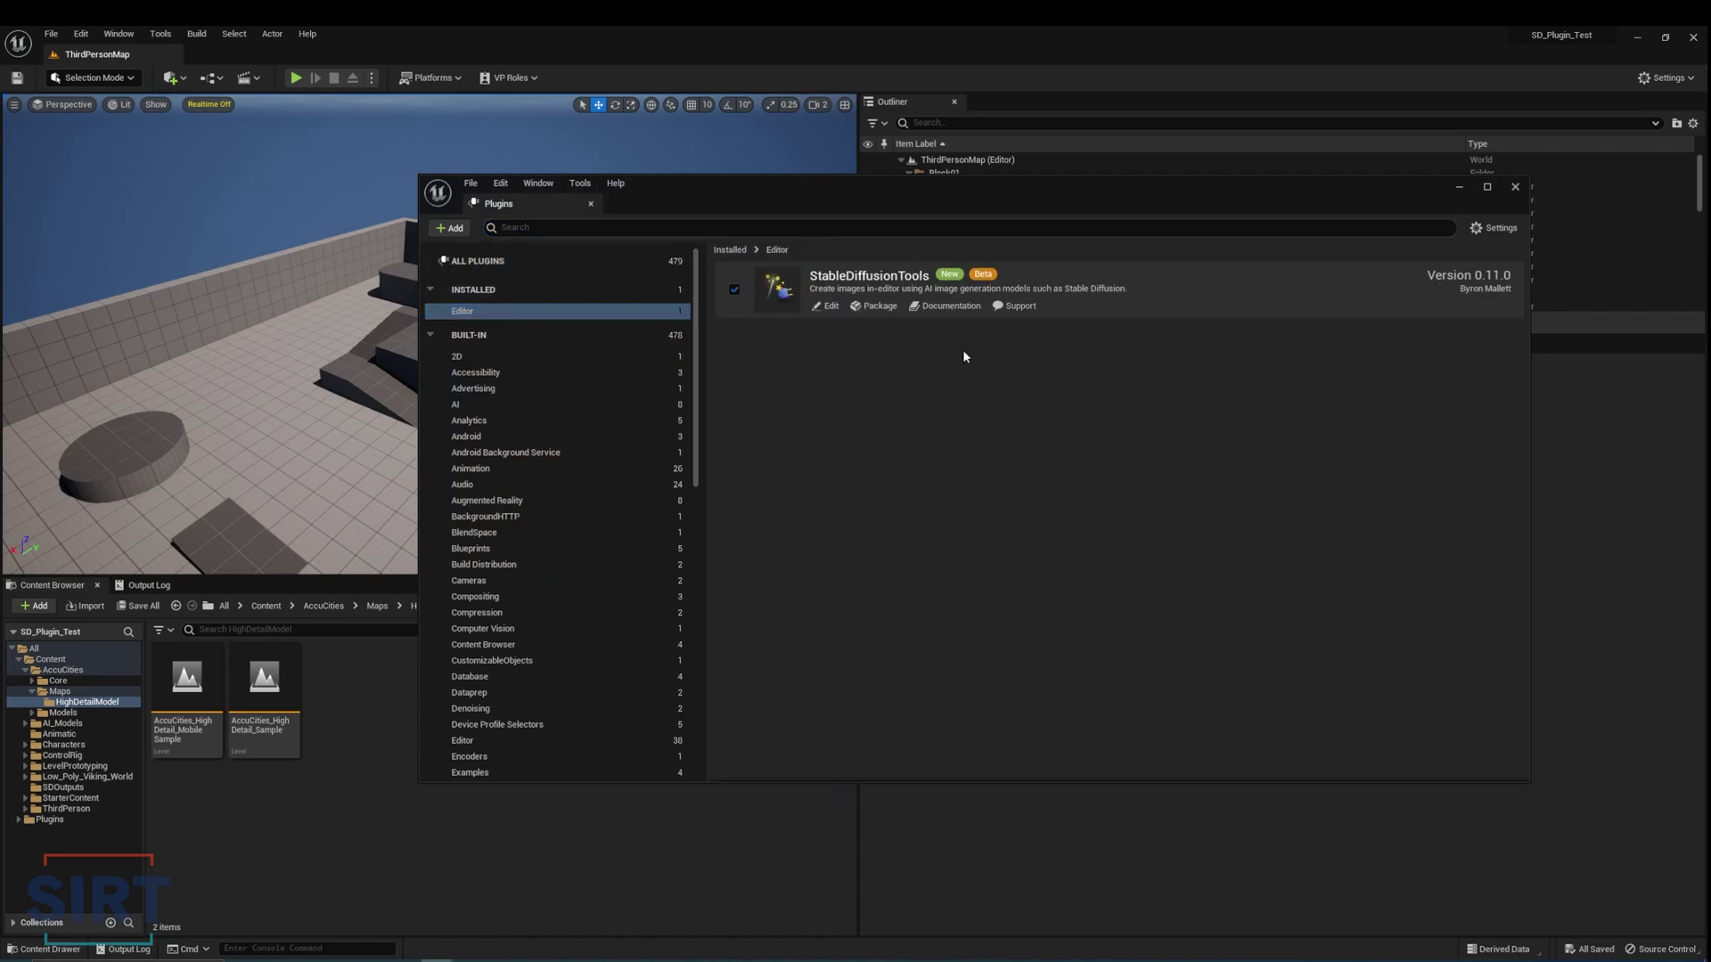
{"action": "key", "text": "alt+F4"}
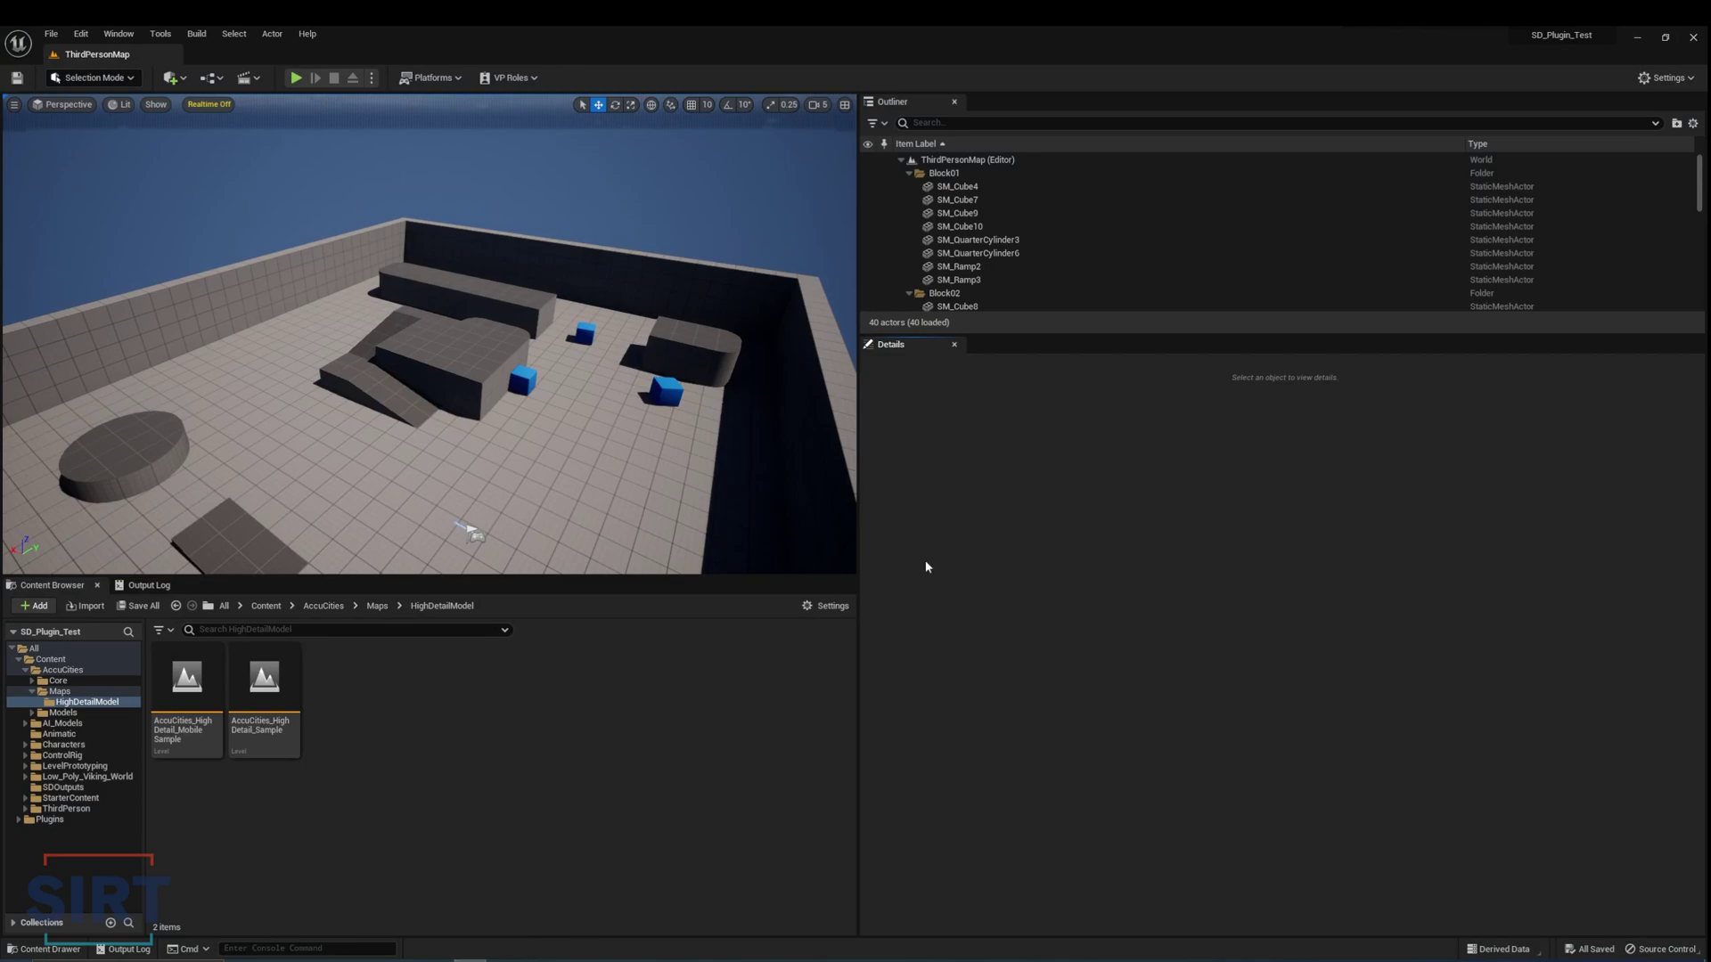
{"action": "left_click", "coordinate": [110, 34]}
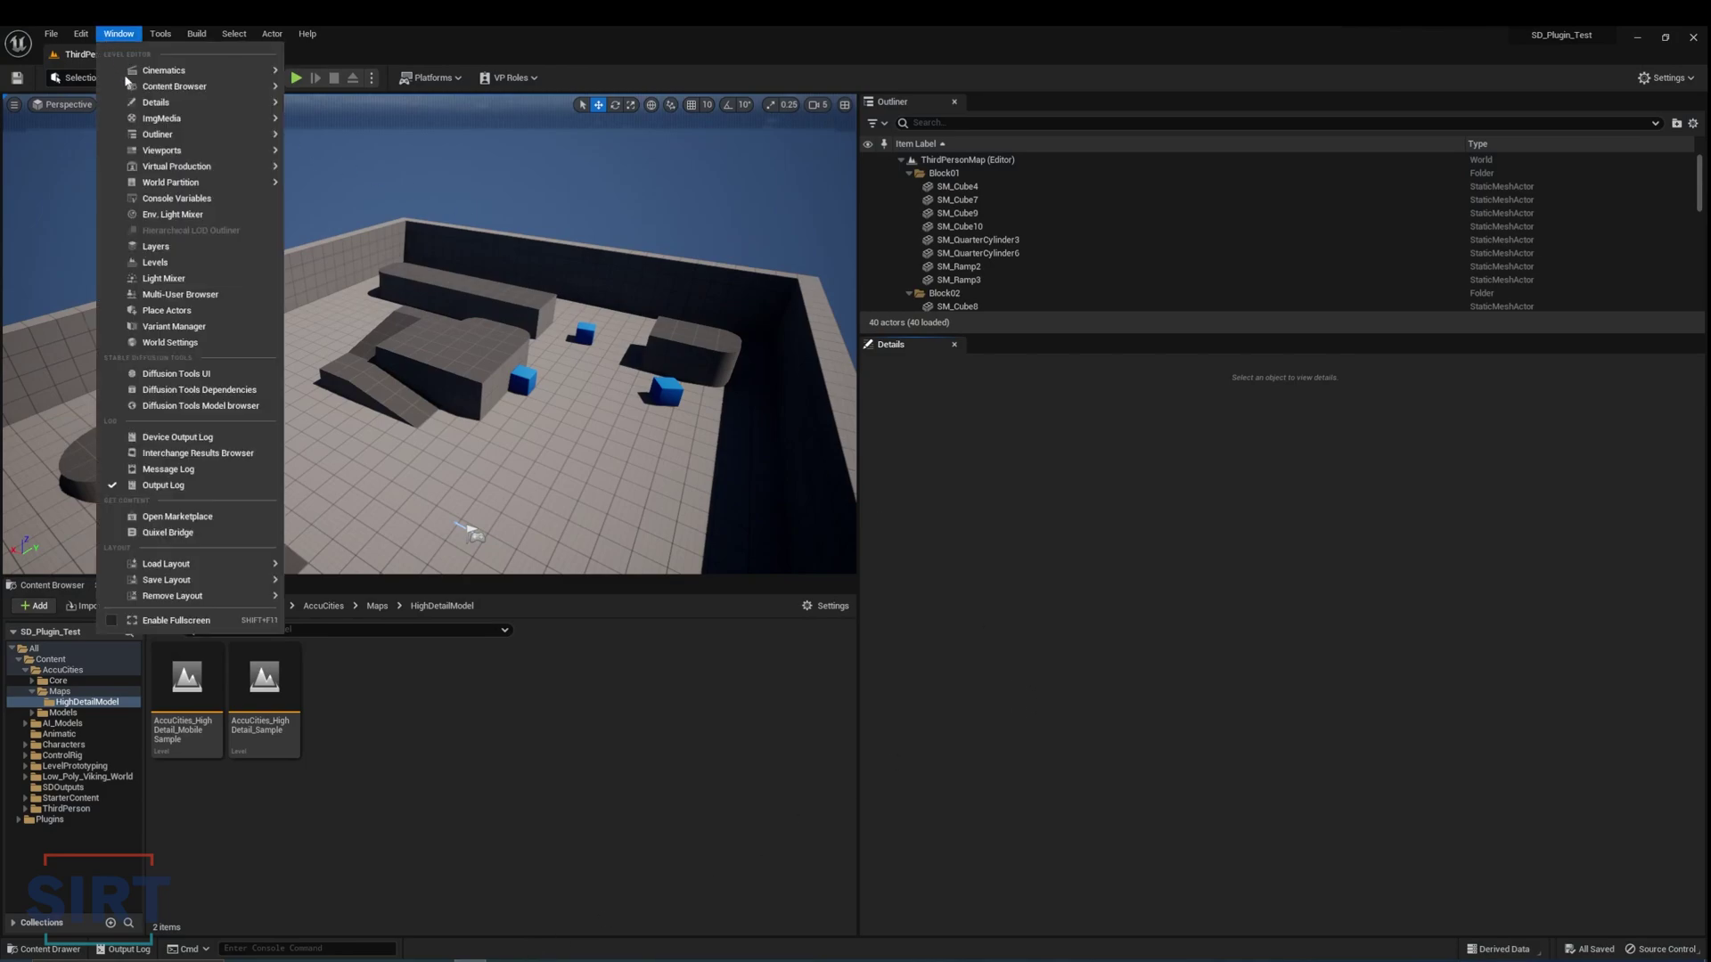
{"action": "left_click", "coordinate": [188, 378]}
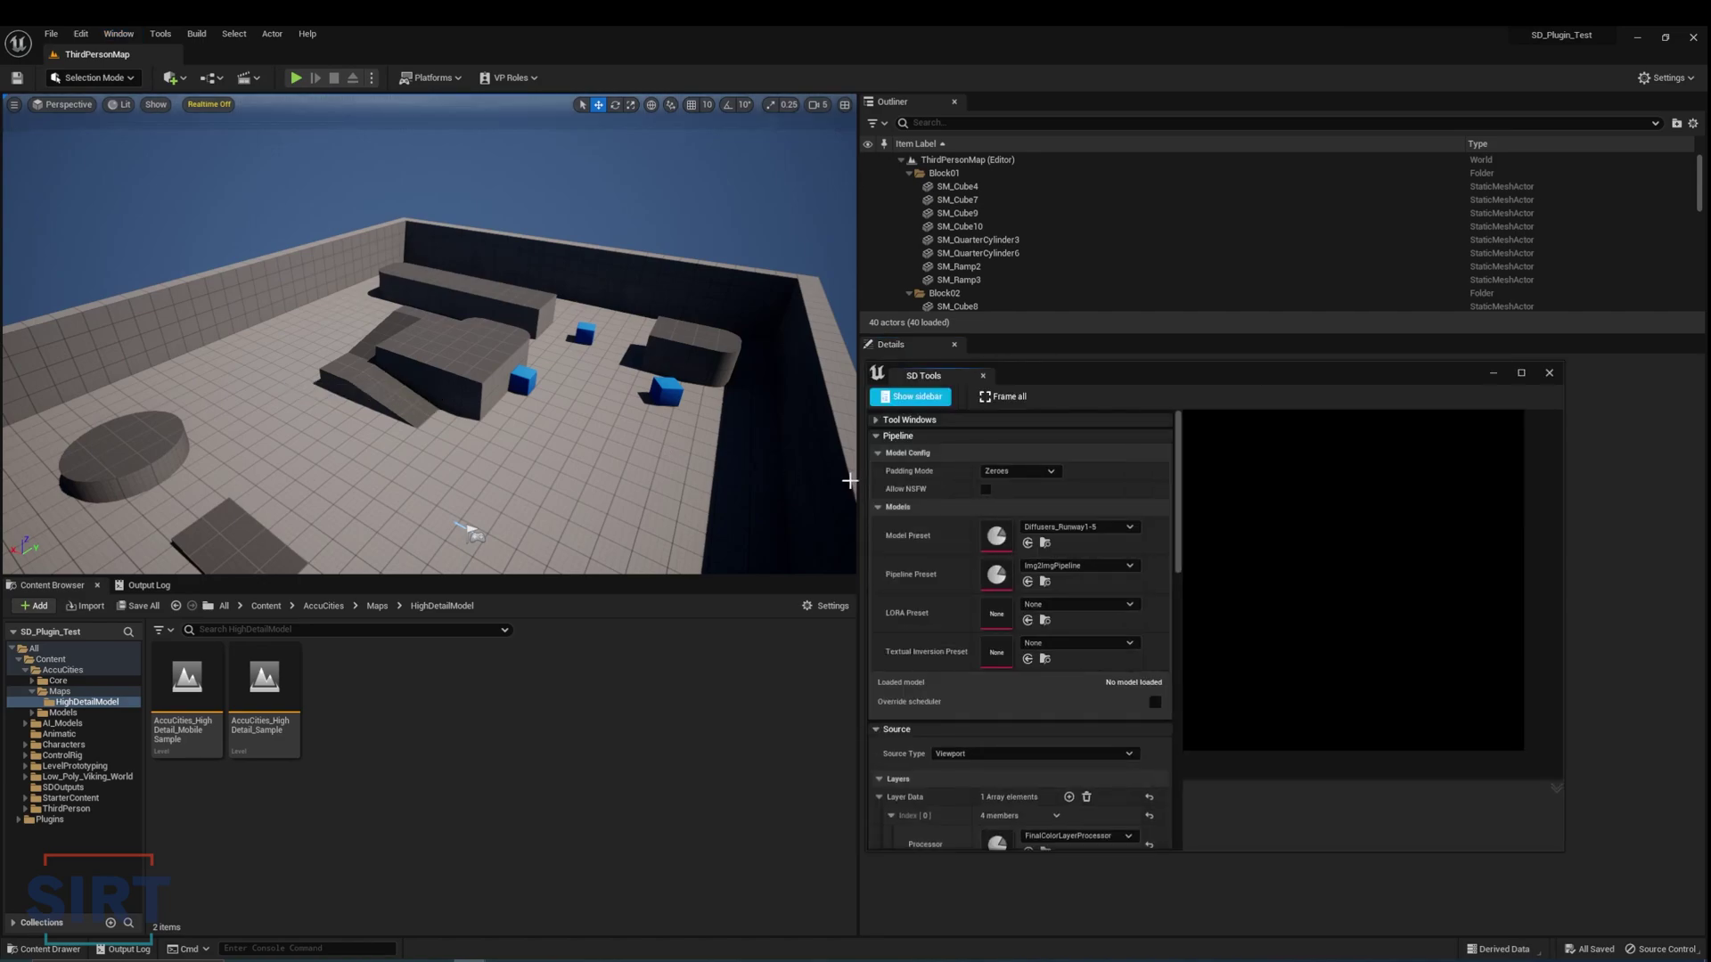
{"action": "left_click_drag", "start_coordinate": [1110, 375], "coordinate": [1134, 383]}
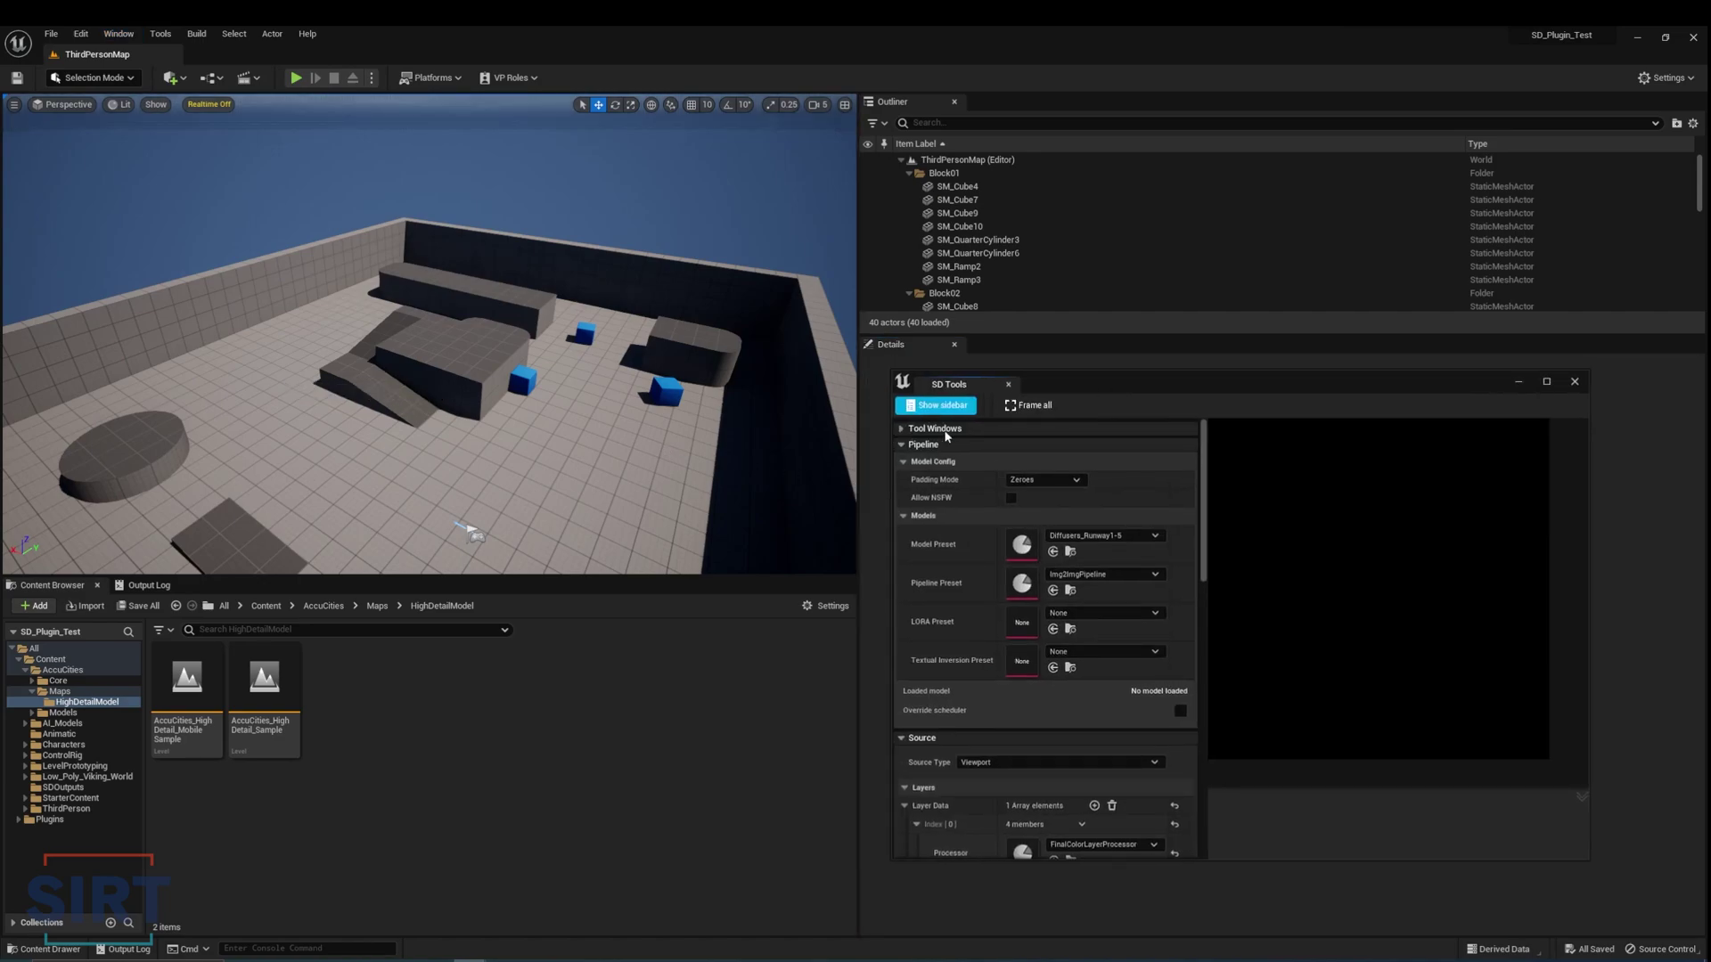
{"action": "left_click", "coordinate": [898, 430]}
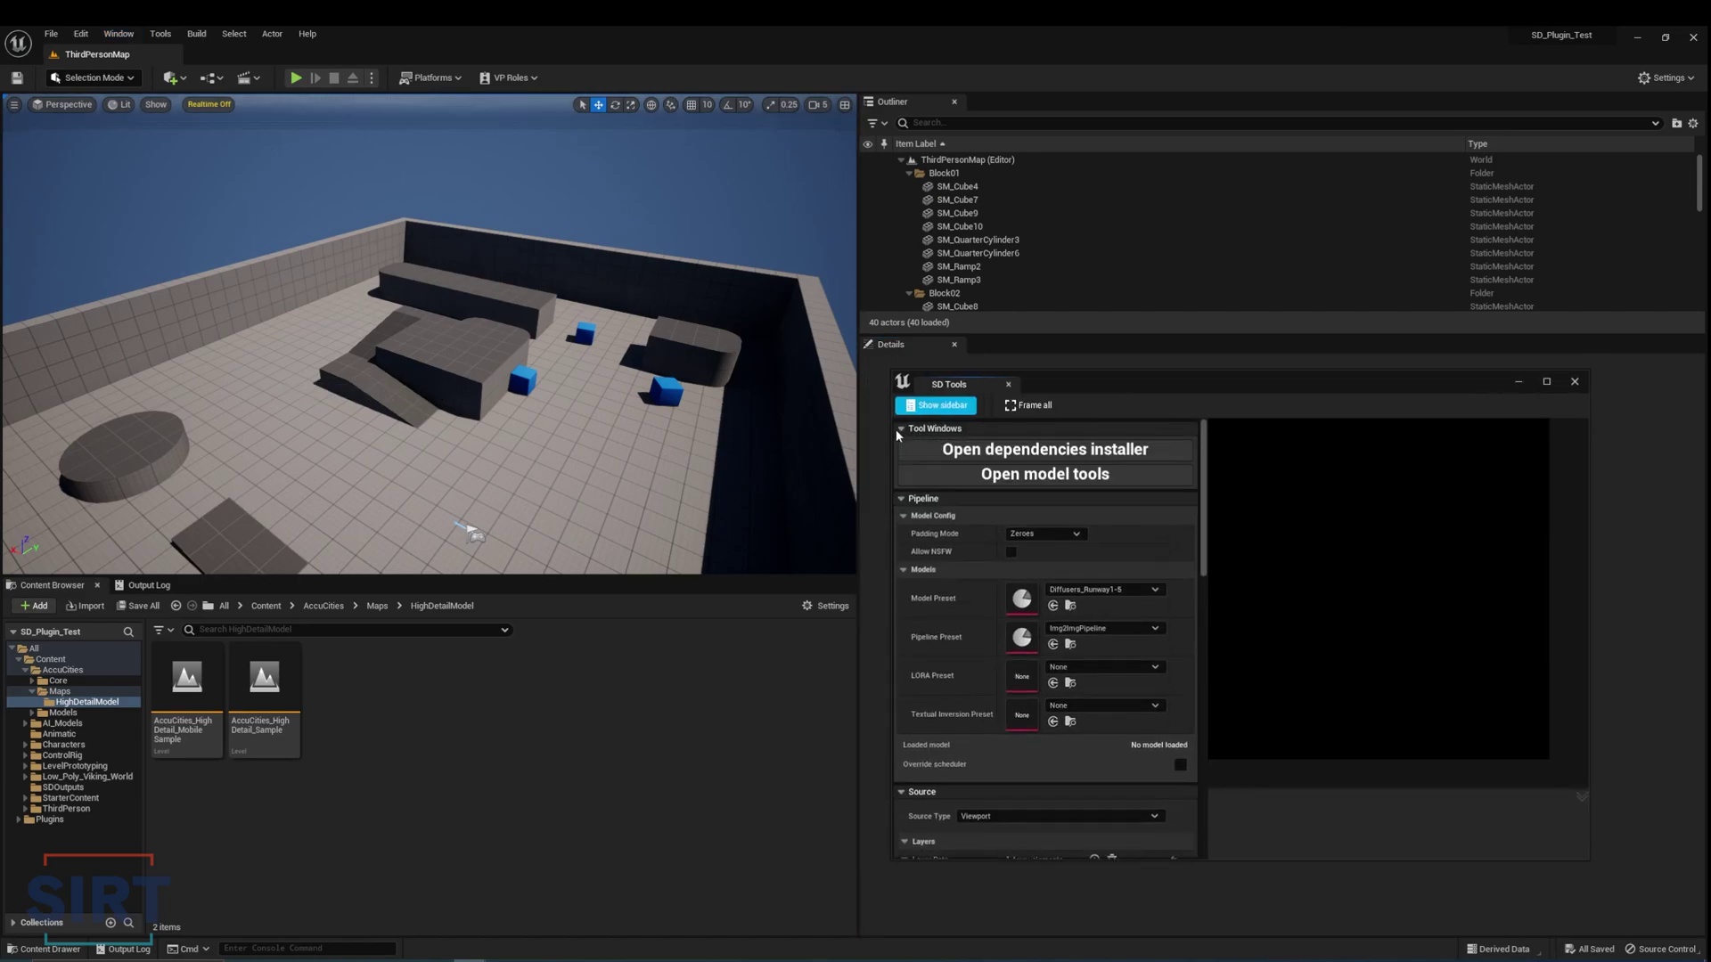
{"action": "left_click", "coordinate": [963, 456]}
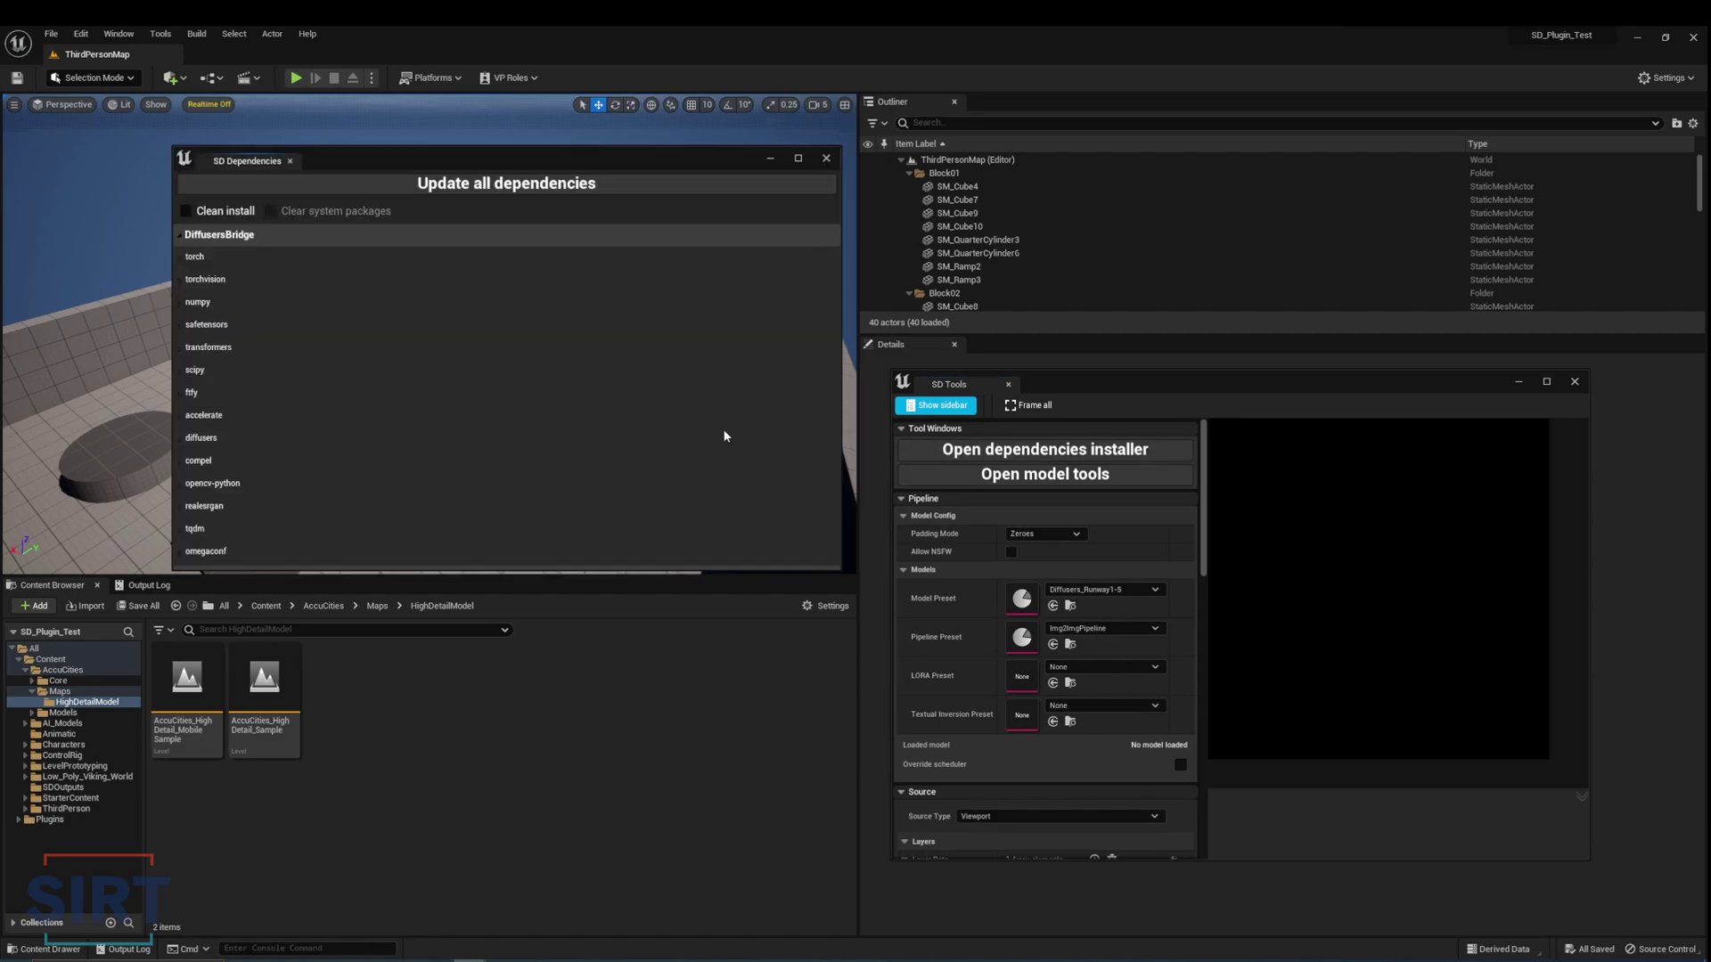
{"action": "left_click", "coordinate": [185, 210]}
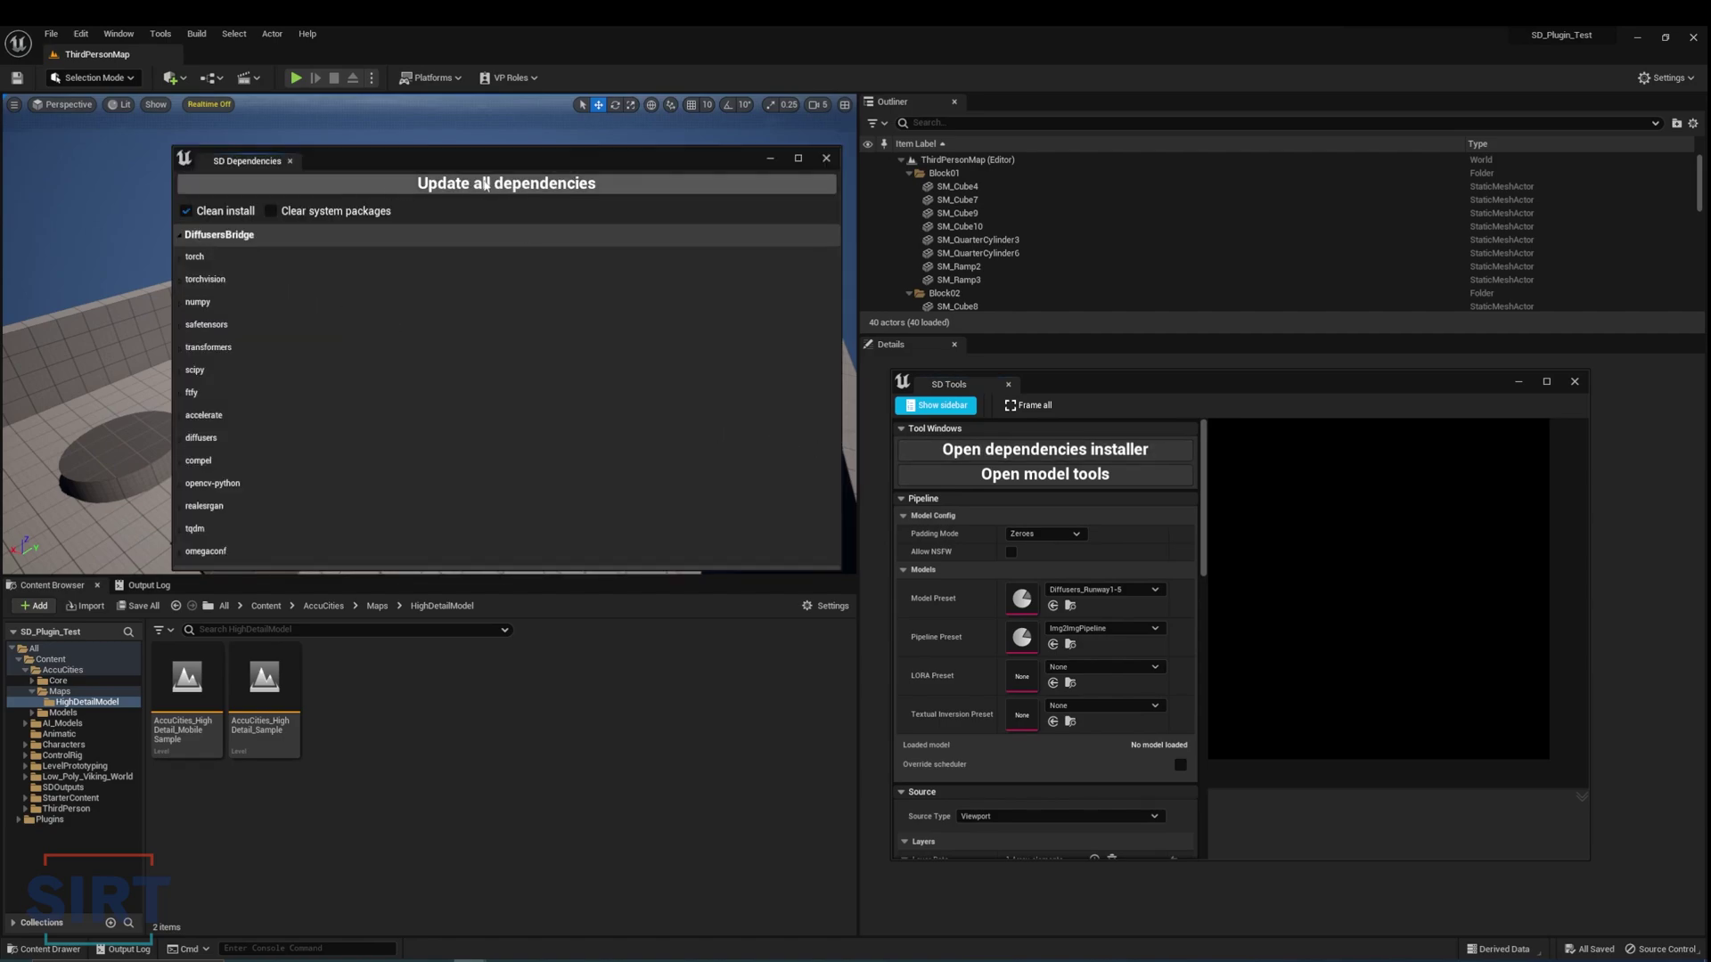
{"action": "left_click", "coordinate": [826, 160]}
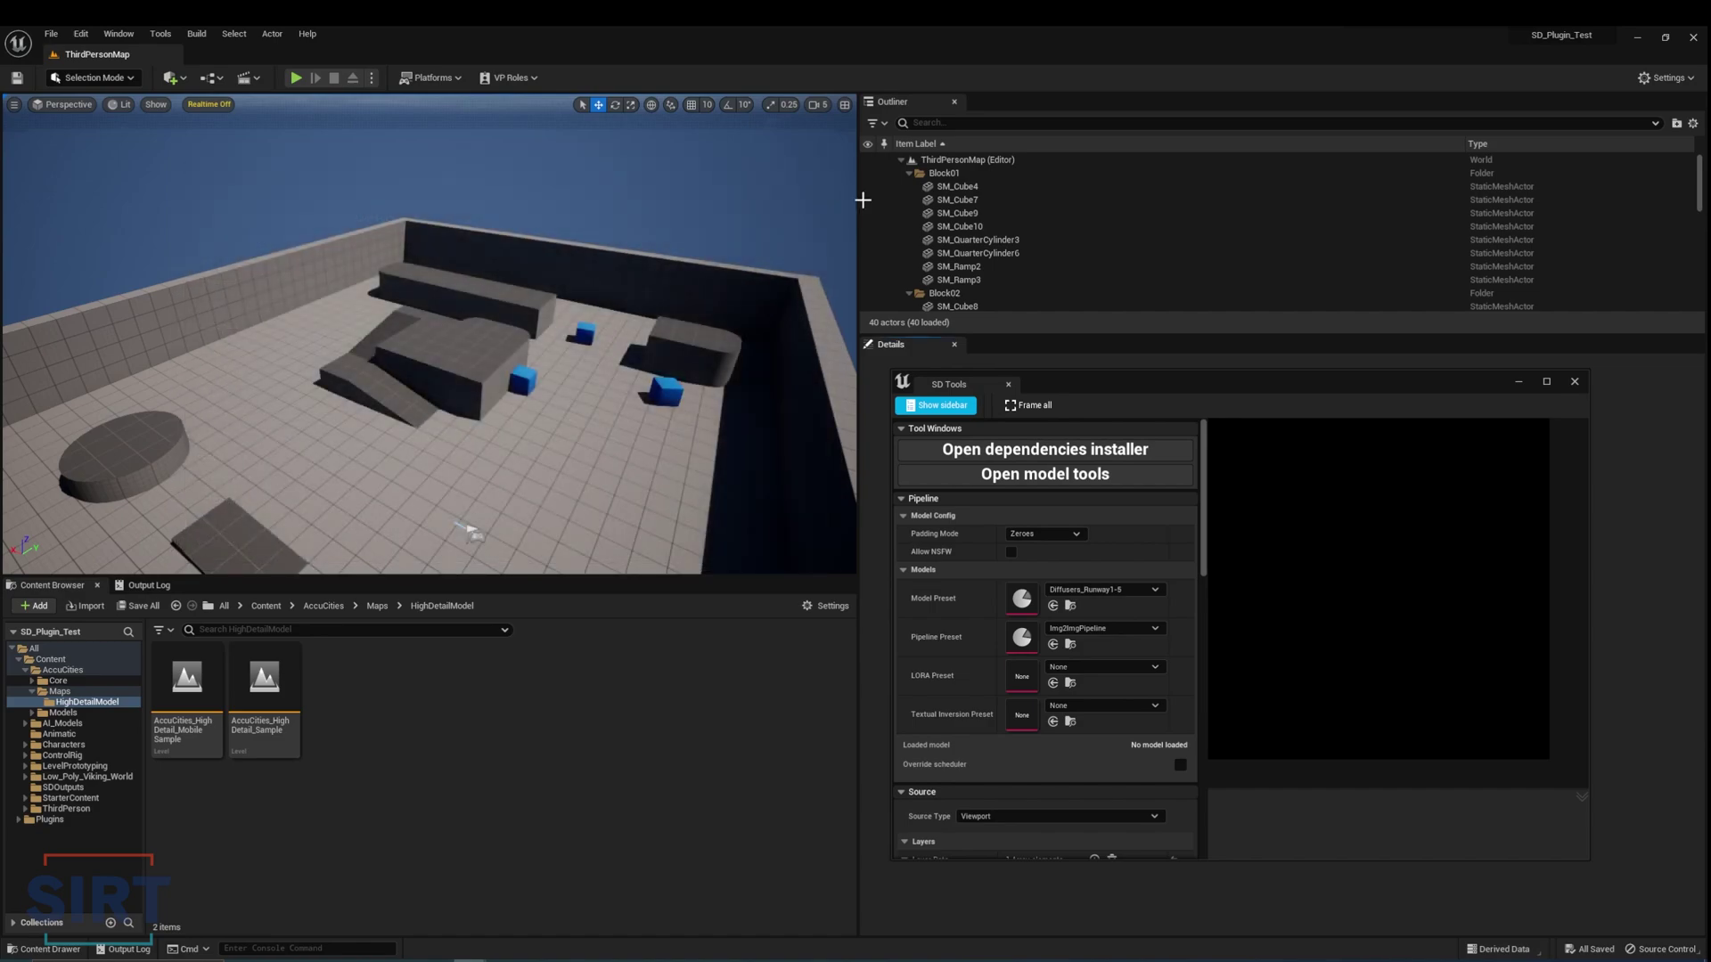
{"action": "left_click", "coordinate": [1575, 380]}
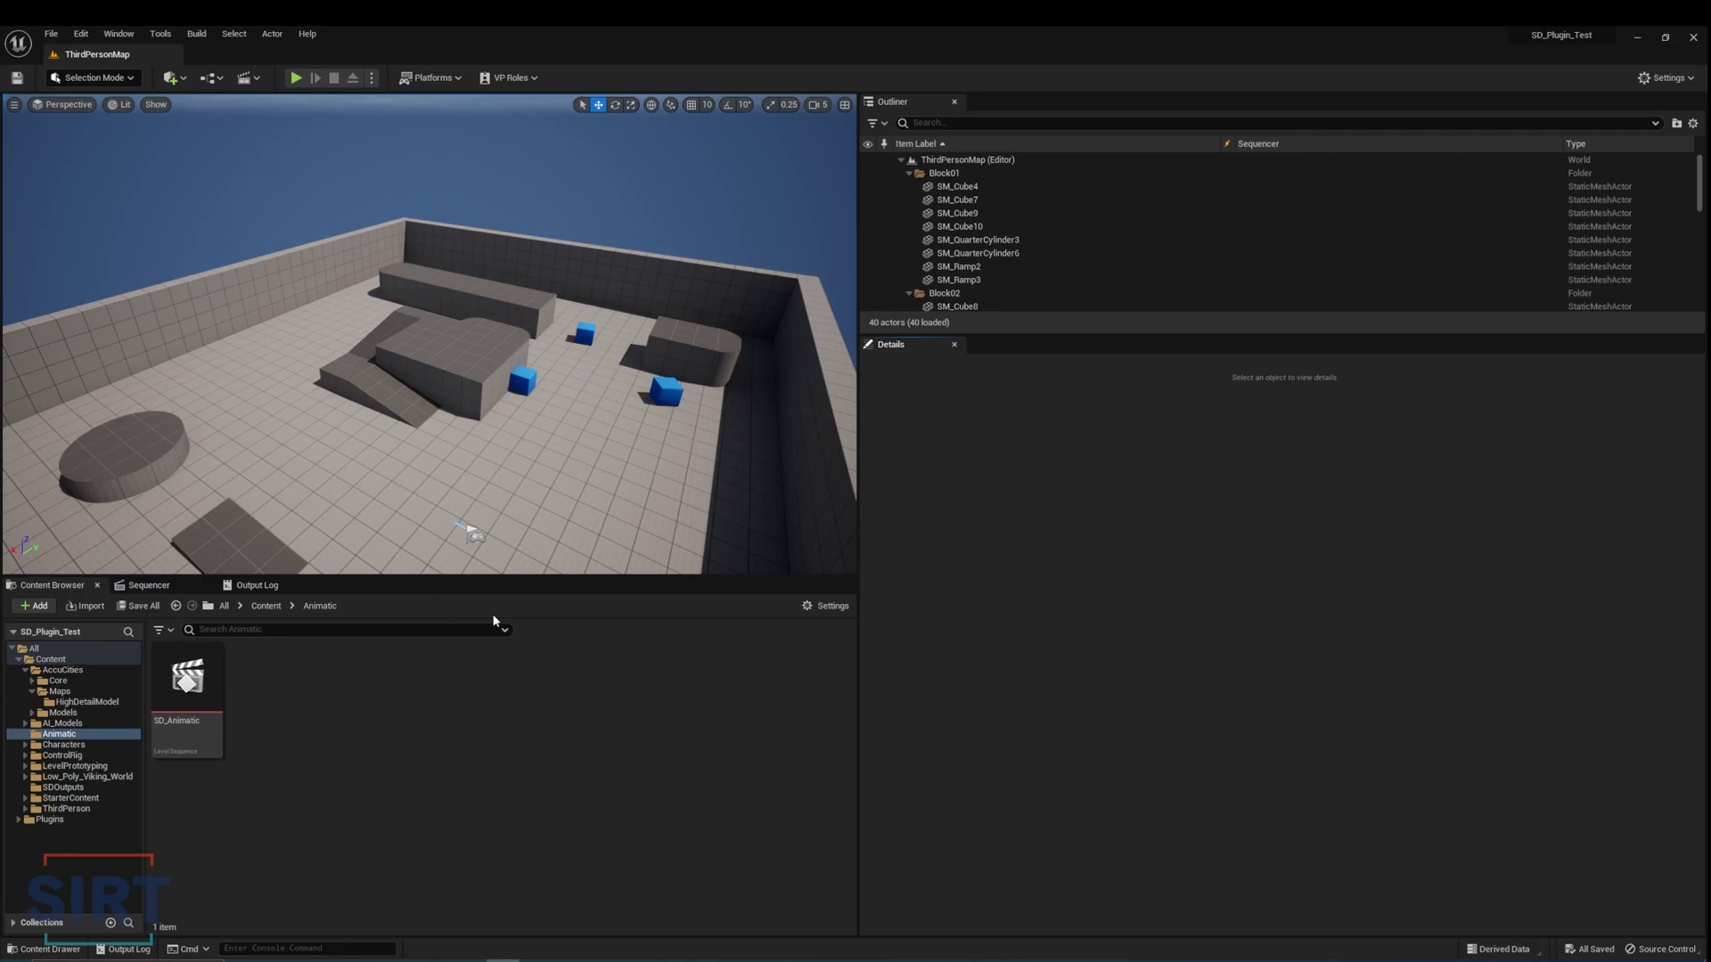
{"action": "left_click", "coordinate": [174, 585]}
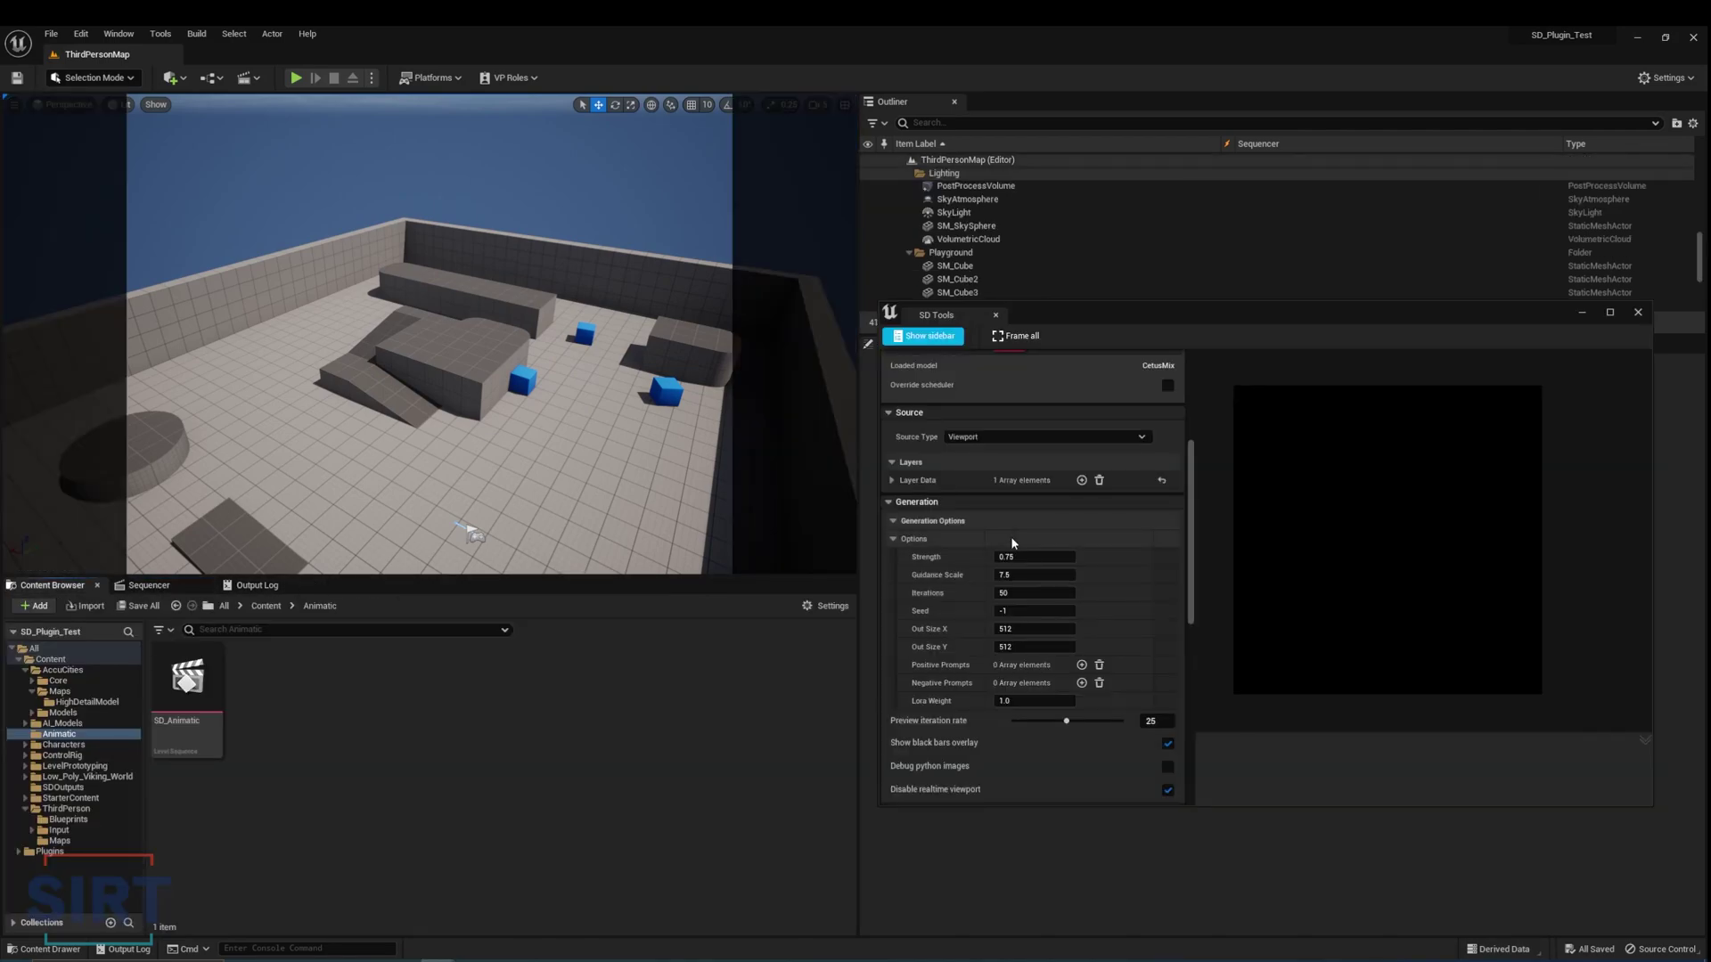
{"action": "scroll", "coordinate": [1010, 536], "scroll_direction": "up", "scroll_amount": 4}
{"action": "scroll", "coordinate": [1008, 537], "scroll_direction": "up", "scroll_amount": 2}
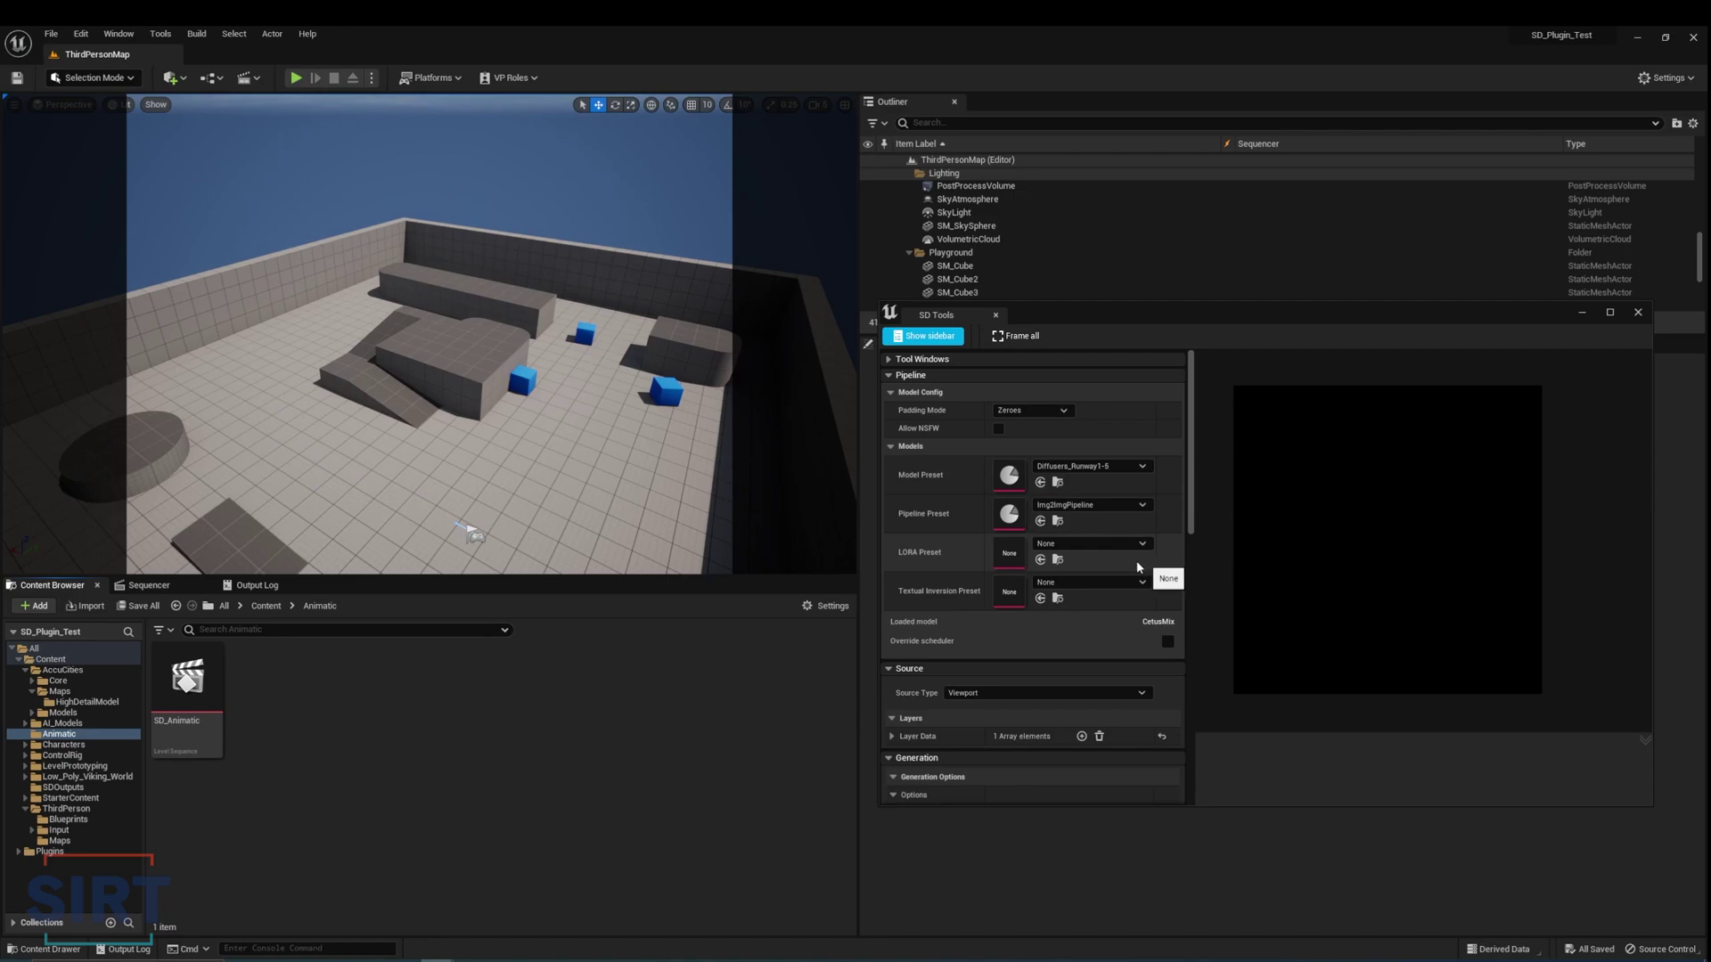
{"action": "left_click", "coordinate": [1103, 505]}
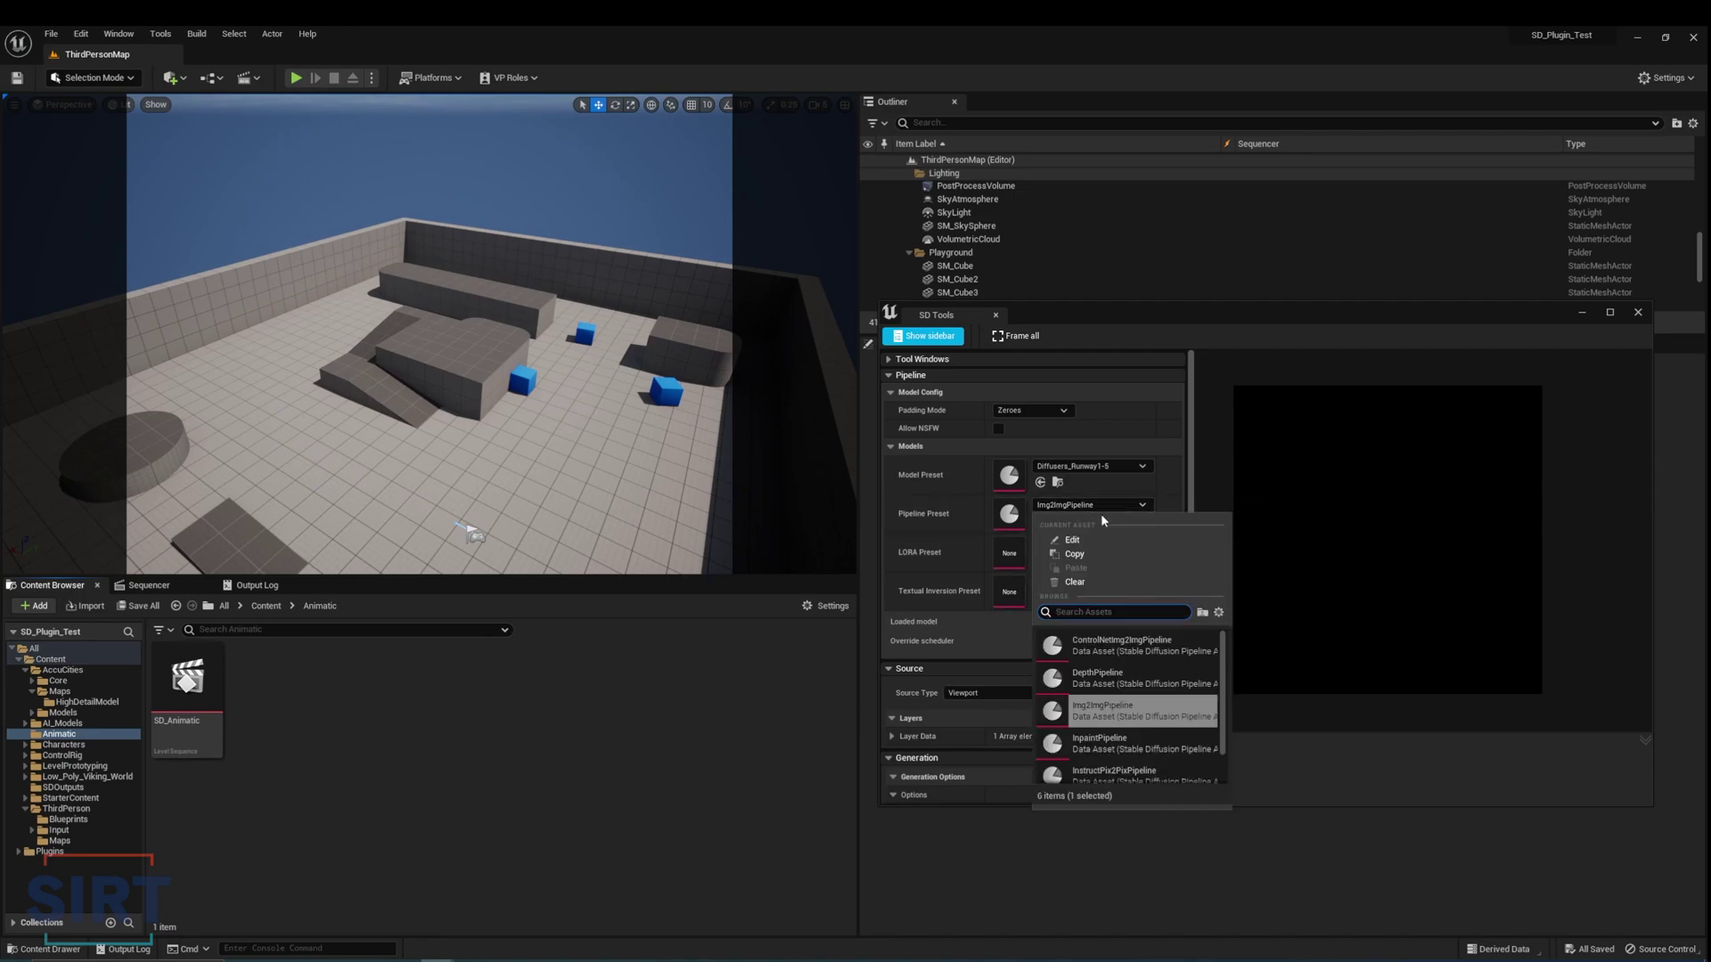
{"action": "left_click", "coordinate": [1046, 606]}
{"action": "scroll", "coordinate": [1046, 606], "scroll_direction": "down", "scroll_amount": 5}
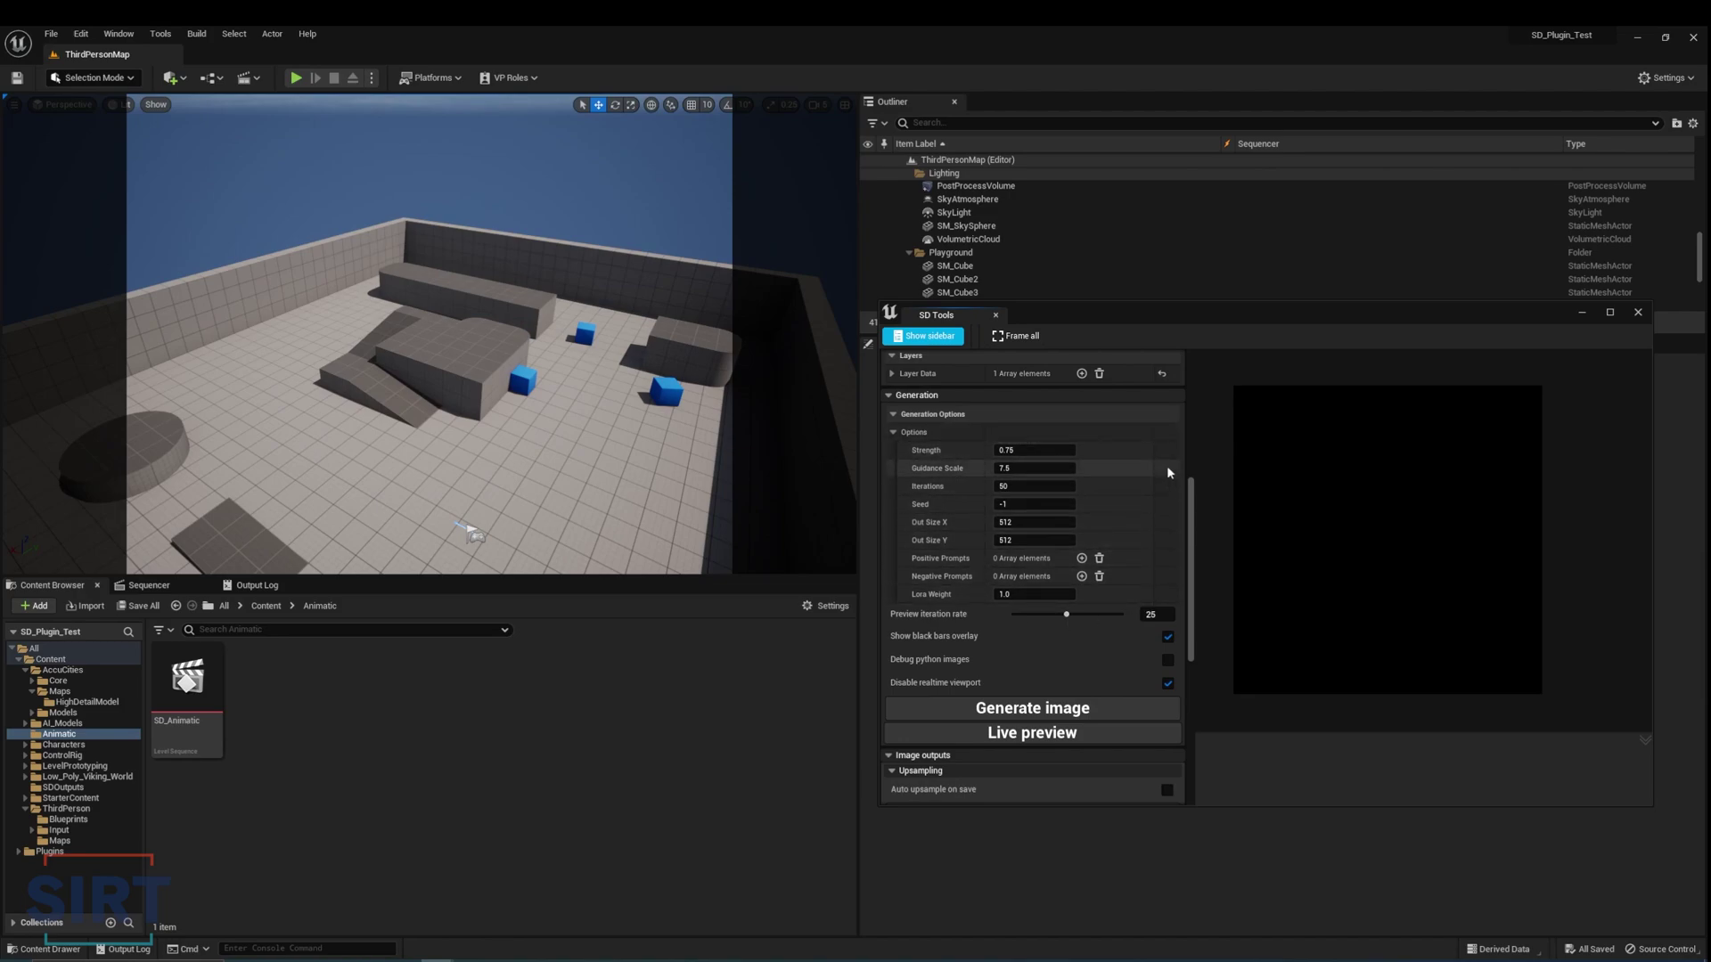
{"action": "scroll", "coordinate": [1167, 465], "scroll_direction": "down", "scroll_amount": 5}
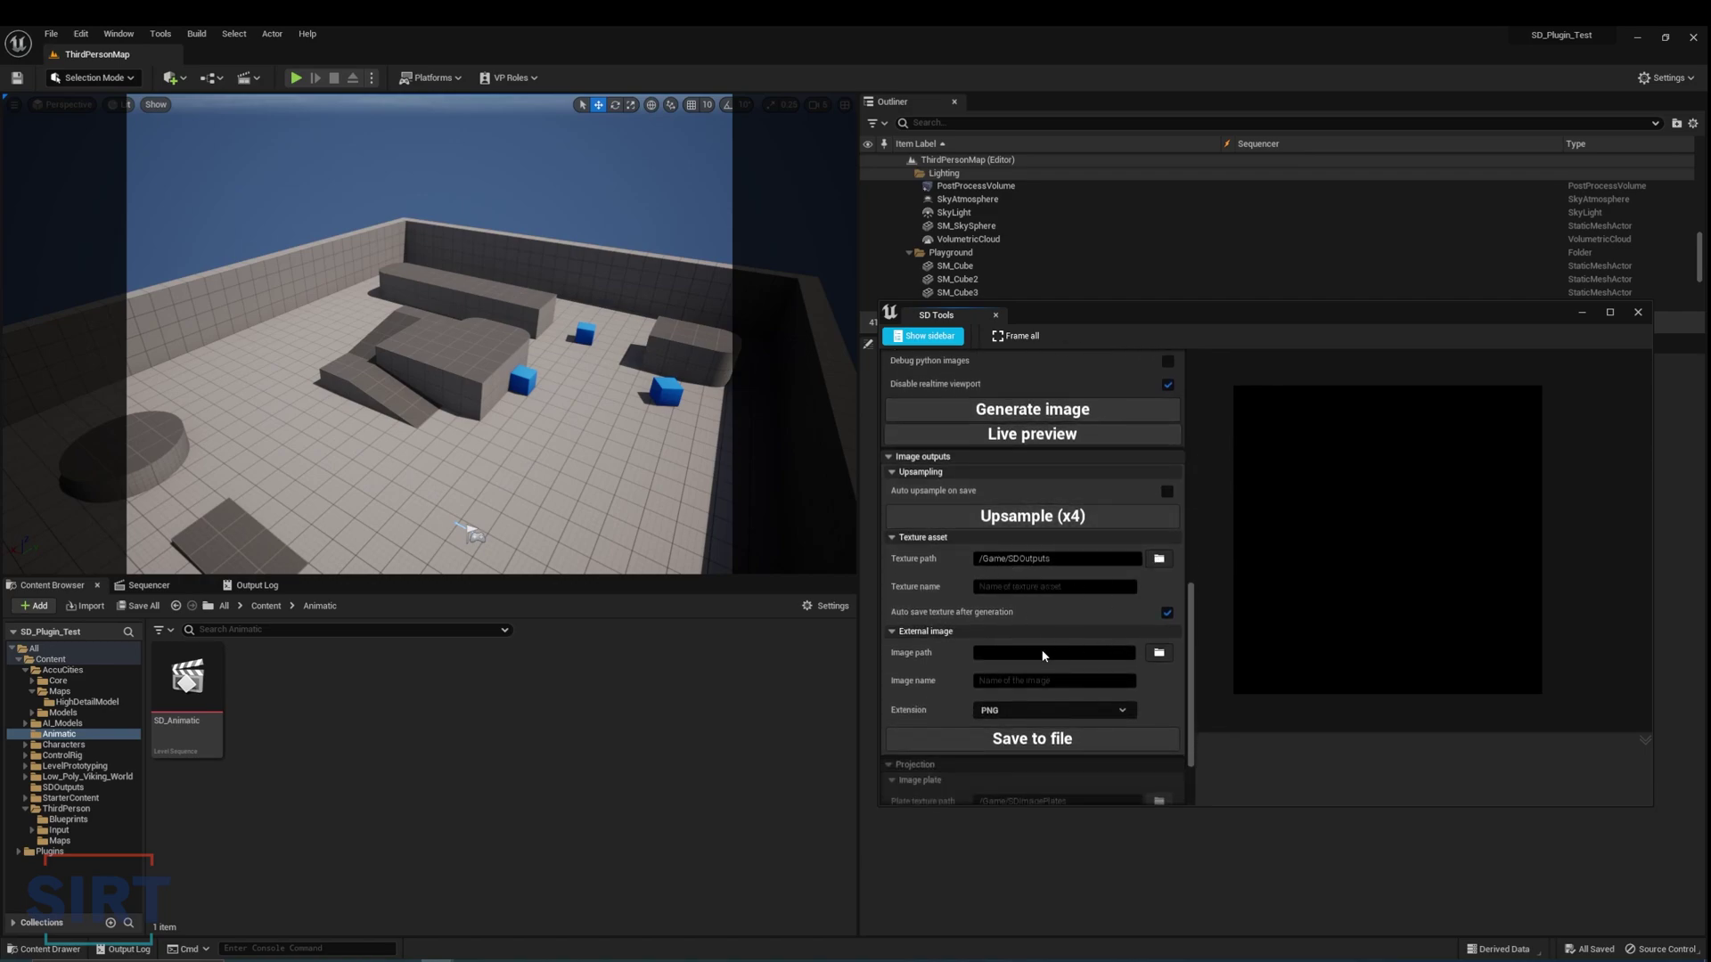
{"action": "left_click", "coordinate": [1158, 653]}
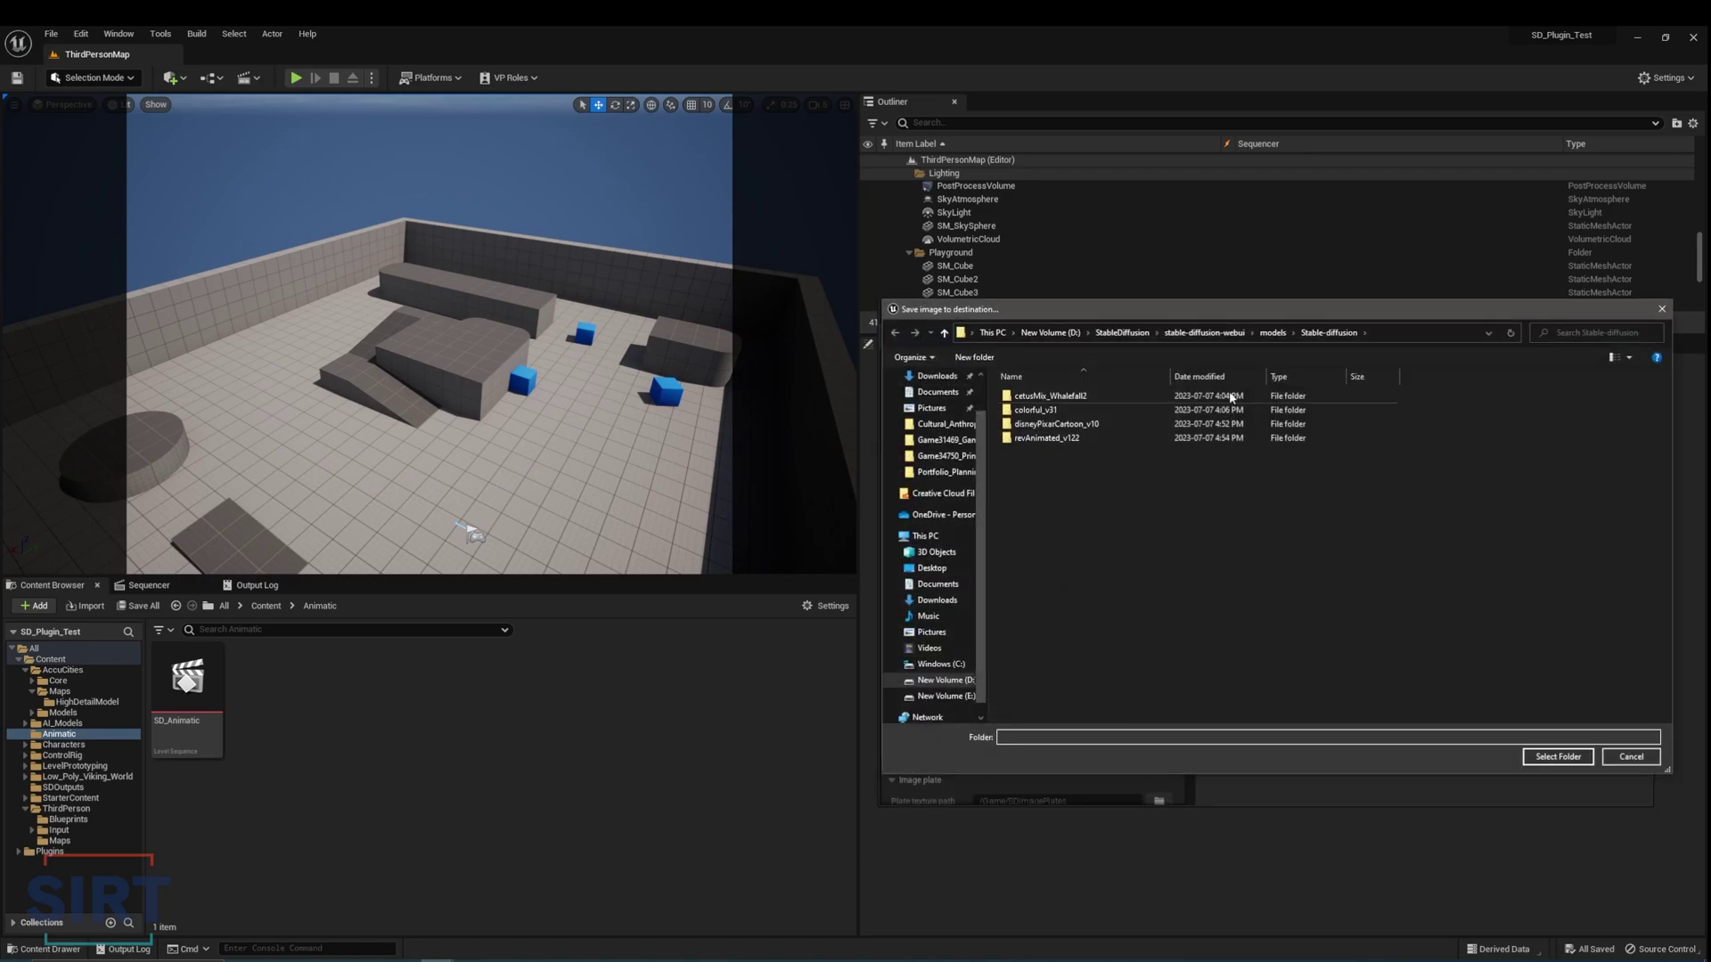
{"action": "left_click", "coordinate": [1649, 316]}
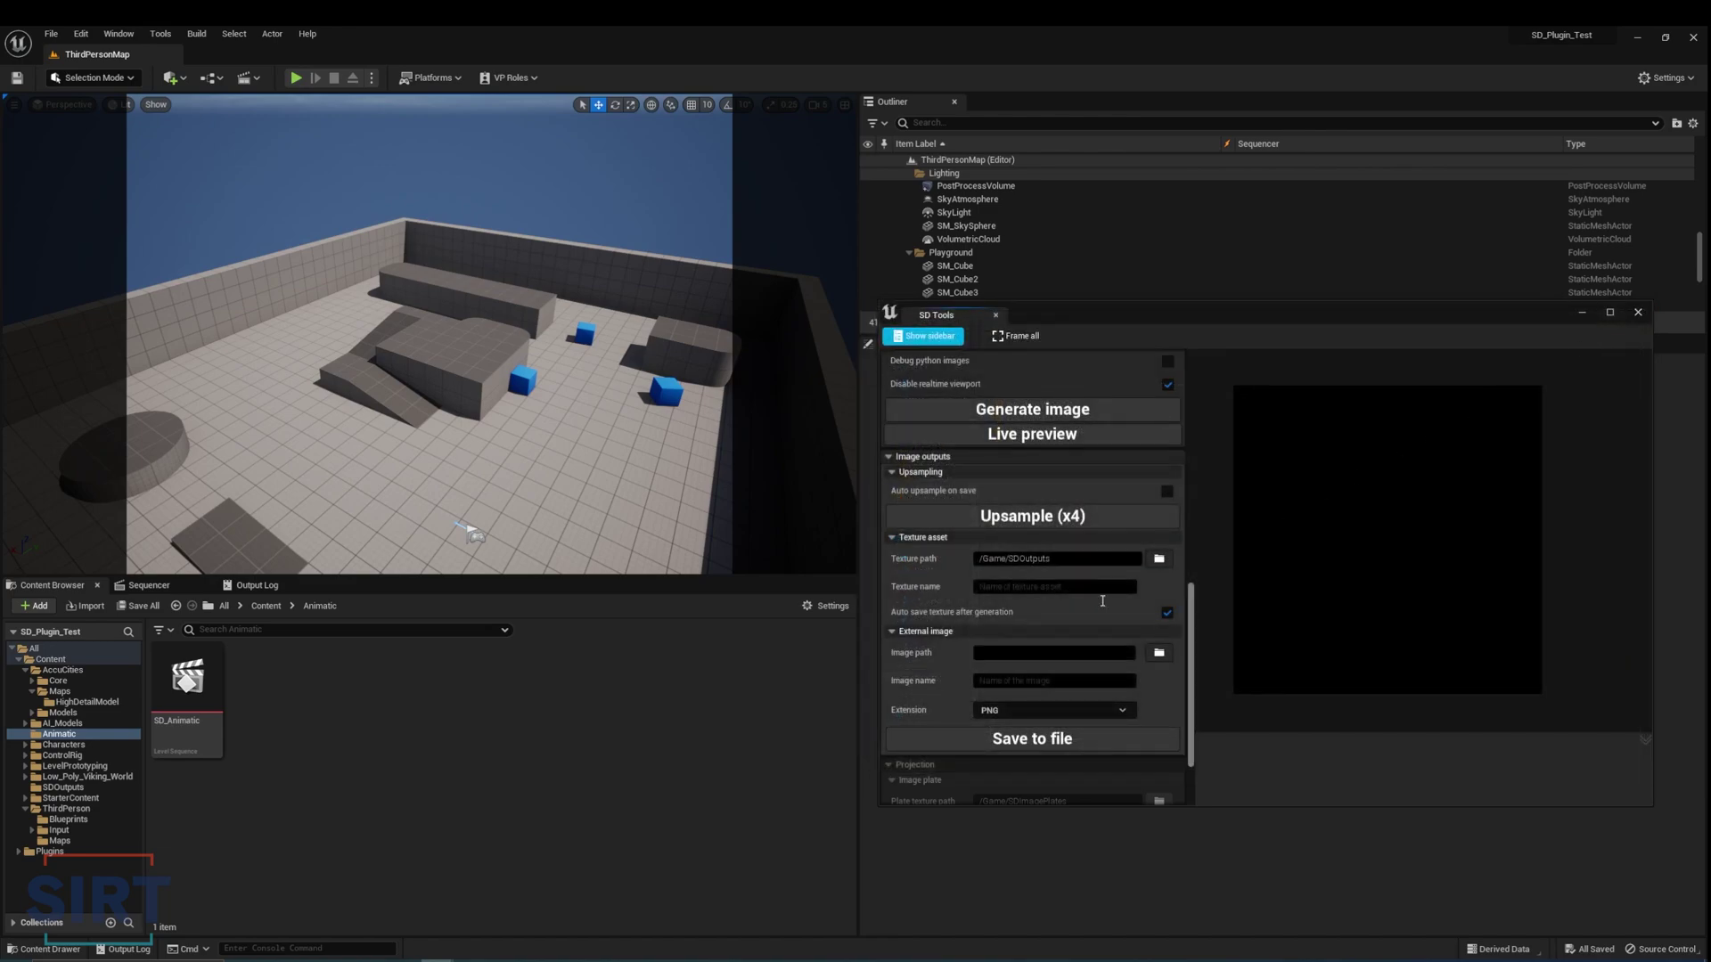
{"action": "scroll", "coordinate": [1087, 613], "scroll_direction": "up", "scroll_amount": 3}
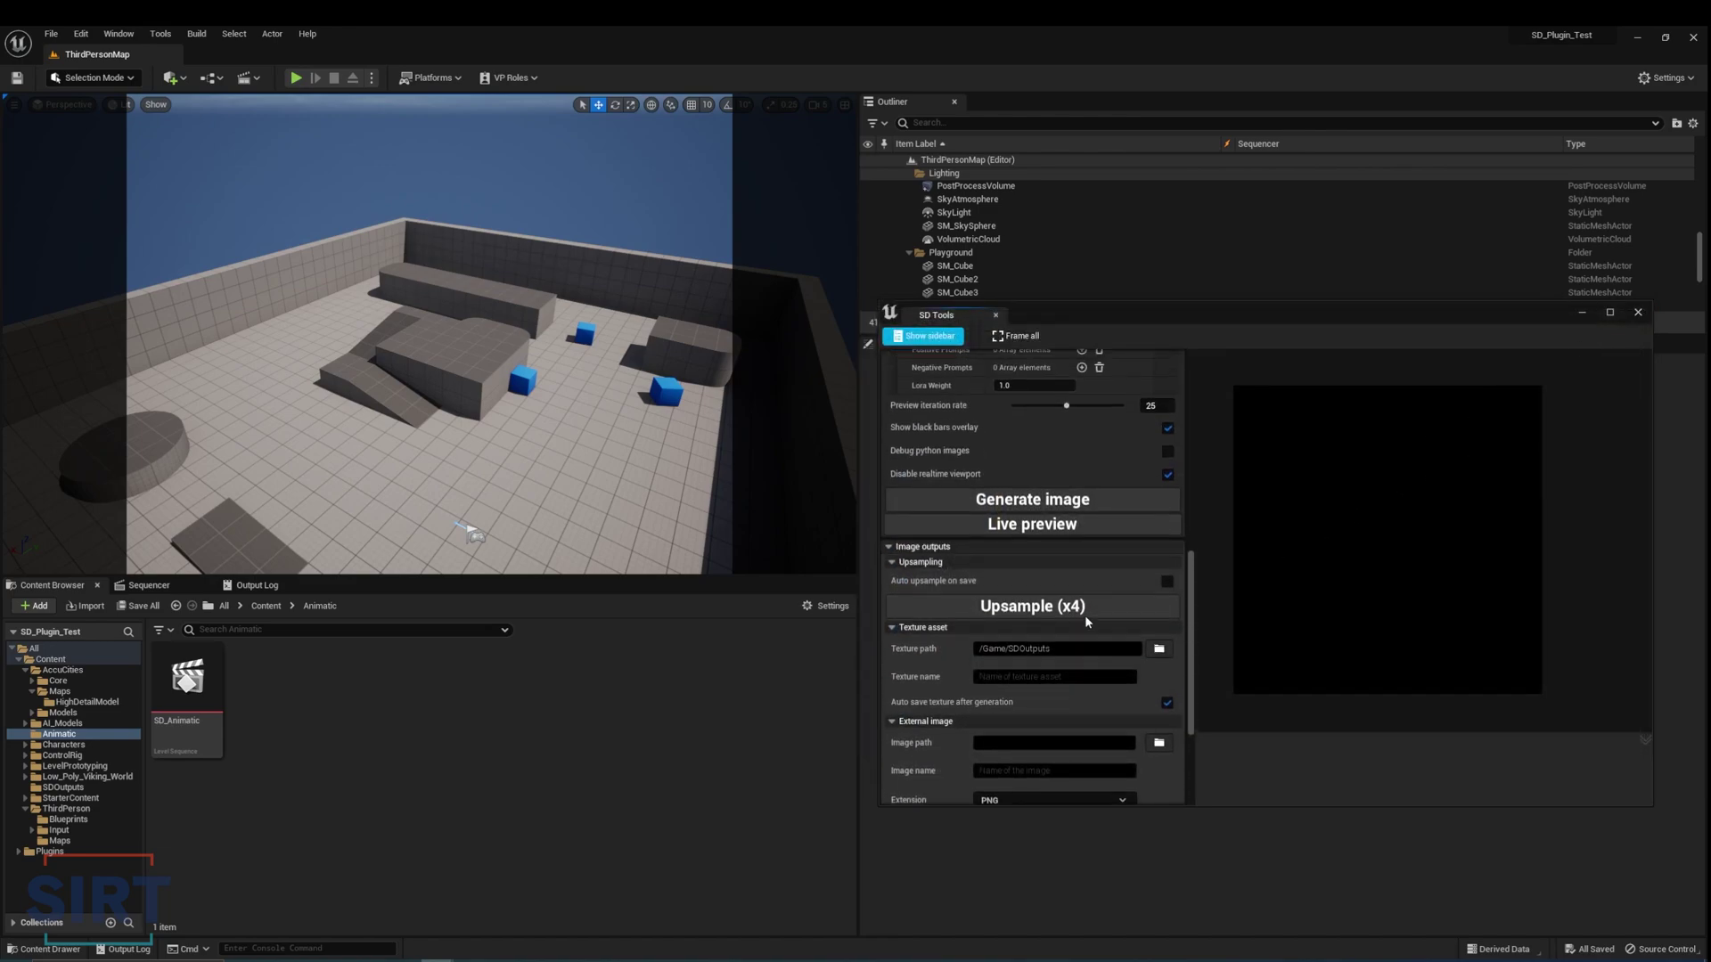
{"action": "scroll", "coordinate": [1085, 618], "scroll_direction": "up", "scroll_amount": 8}
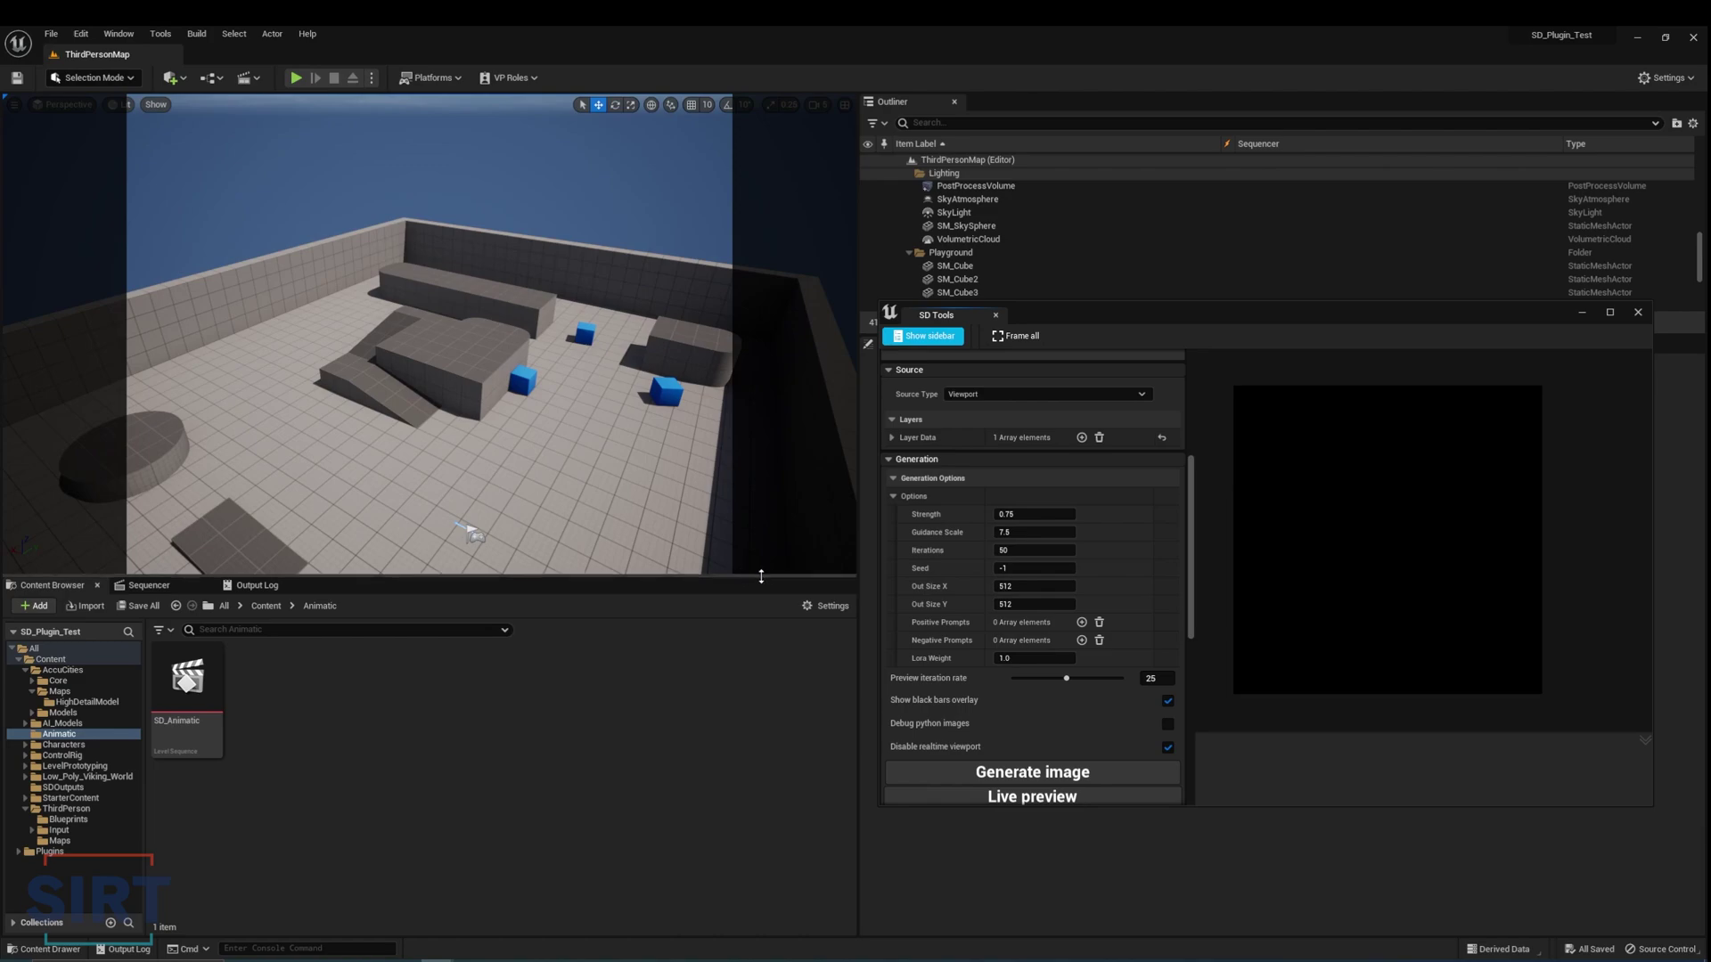
- Set the SD Tools output width (Out Size X) to 910
{"action": "left_click", "coordinate": [1045, 586]}
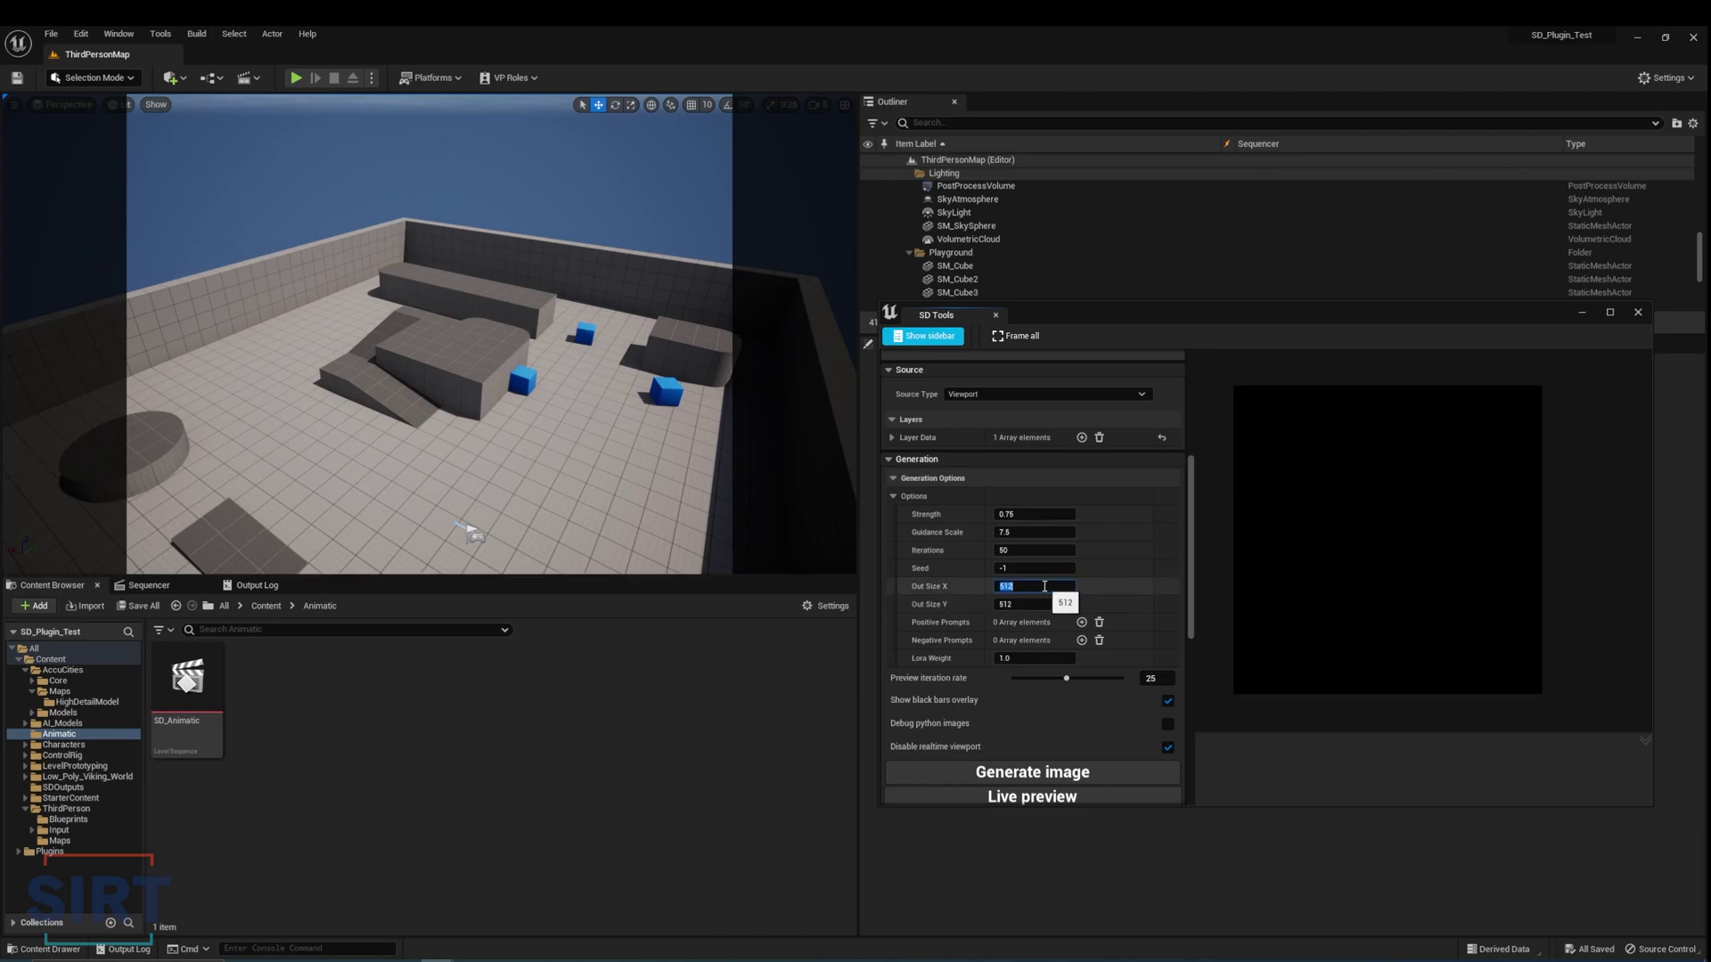
{"action": "type", "text": "910"}
{"action": "key", "text": "Return"}
- Disable the viewport's Realtime Override and expand the Tool Windows section in SD Tools
{"action": "left_click", "coordinate": [14, 104]}
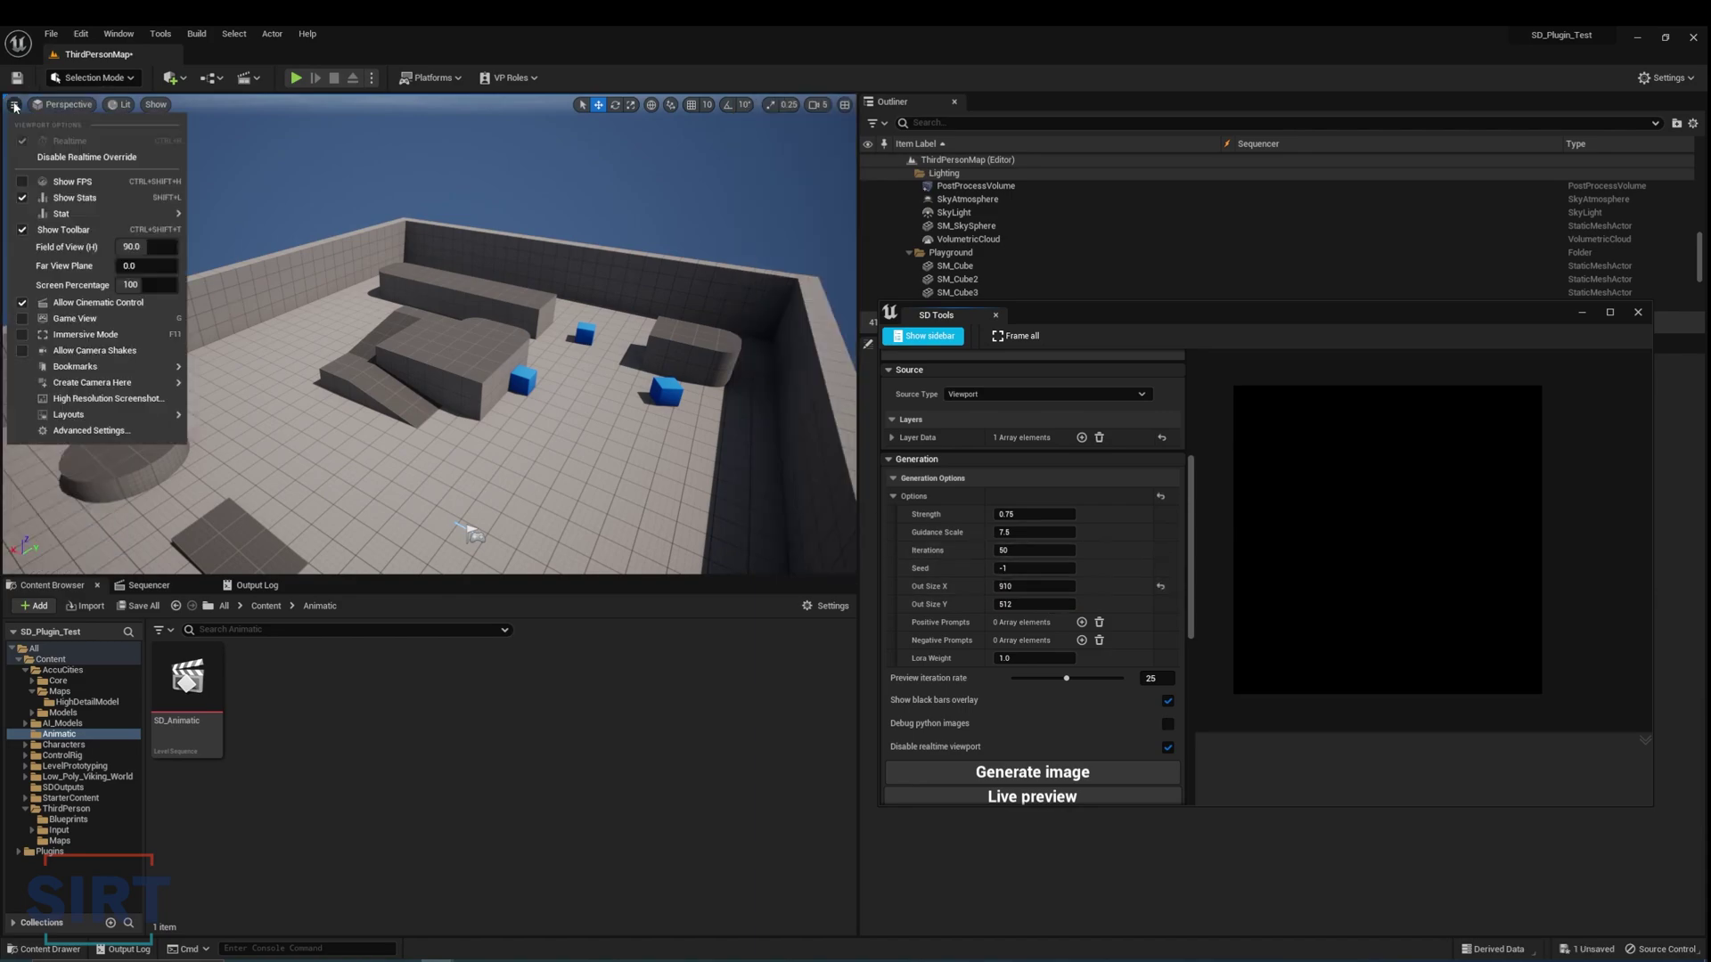
{"action": "left_click", "coordinate": [49, 157]}
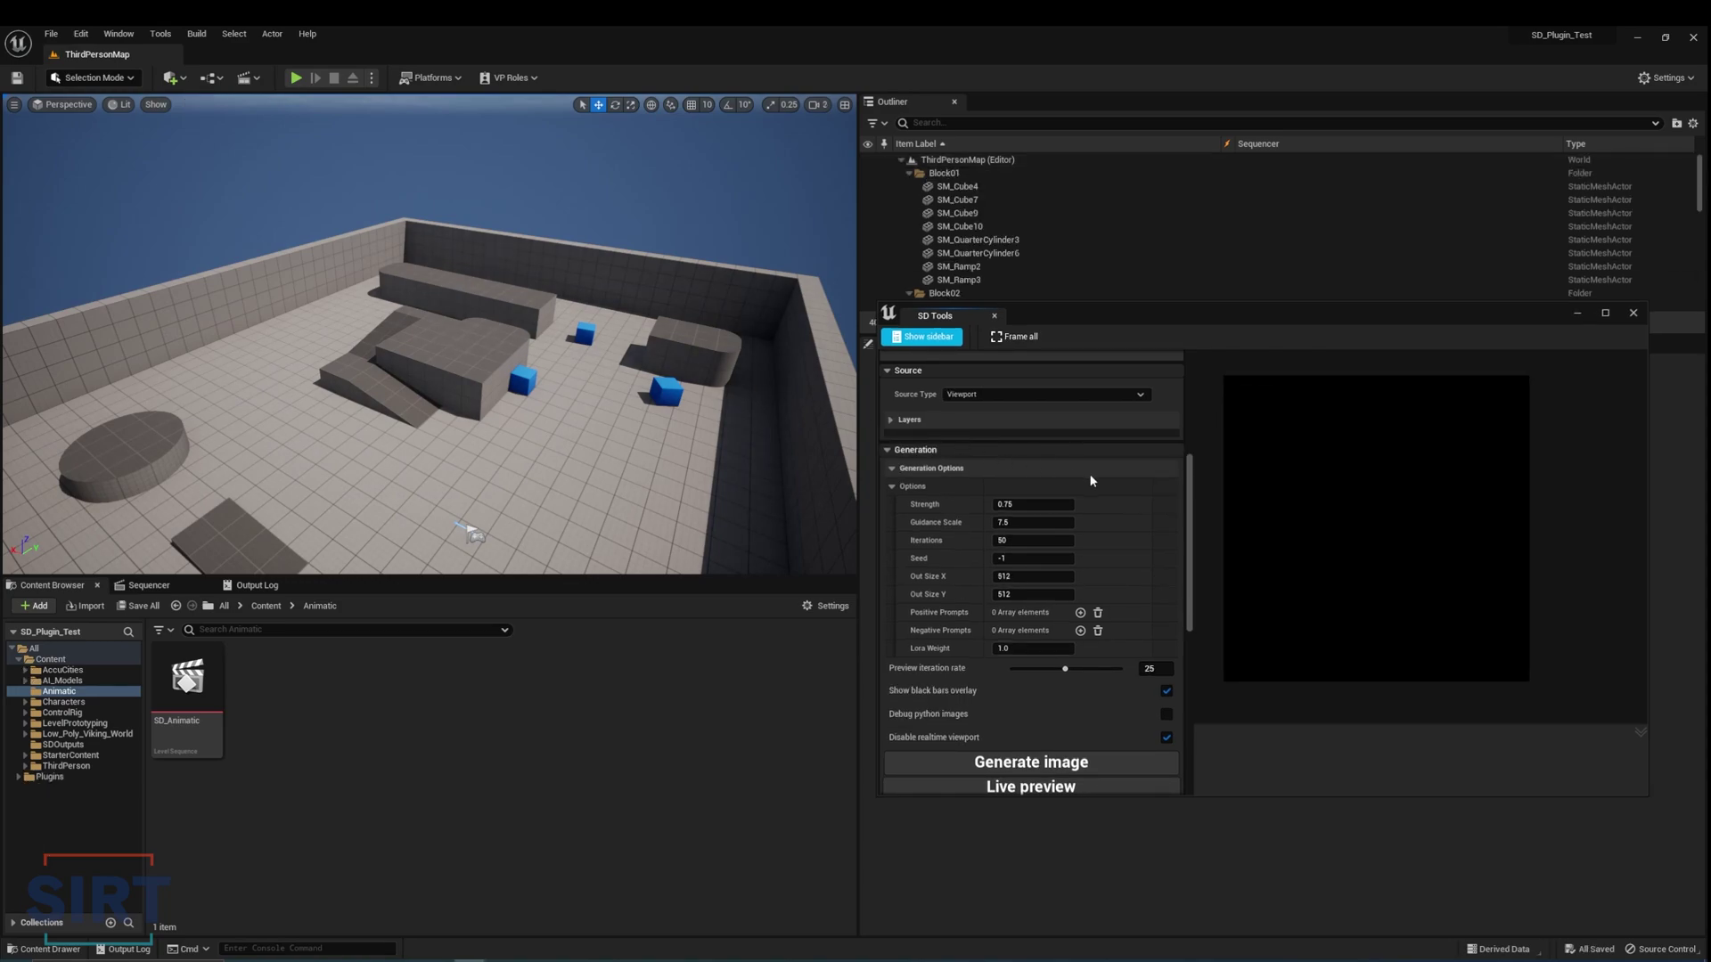
{"action": "scroll", "coordinate": [1090, 480], "scroll_direction": "up", "scroll_amount": 6}
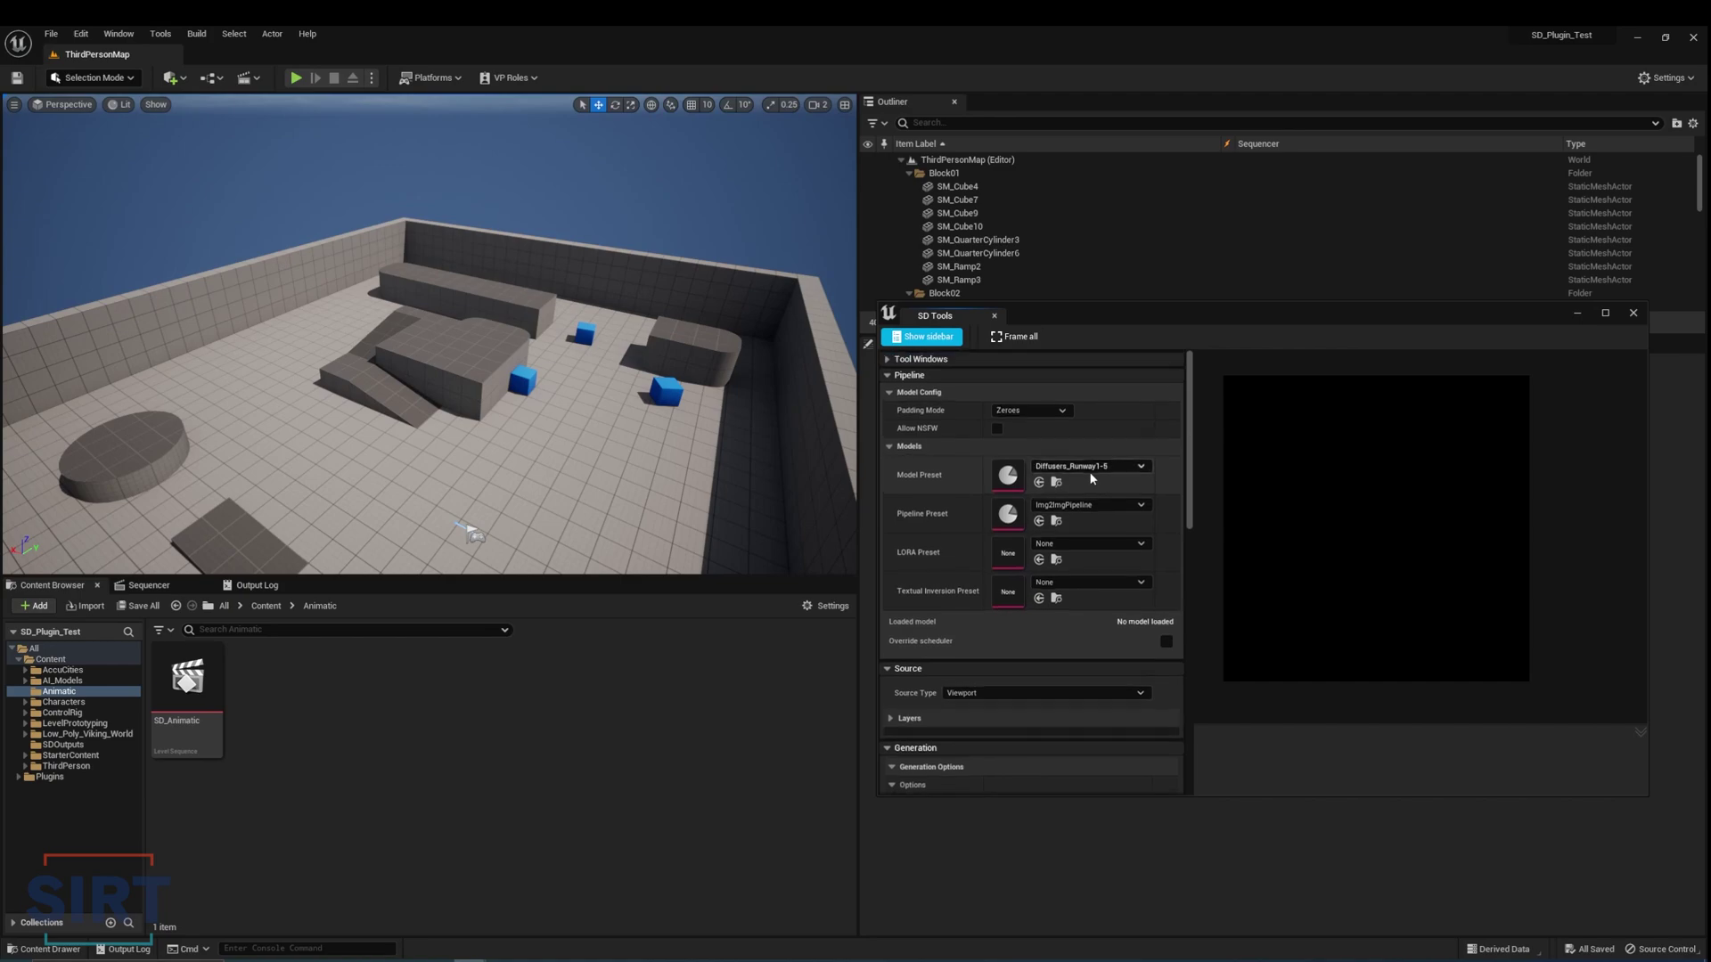
{"action": "left_click", "coordinate": [889, 359]}
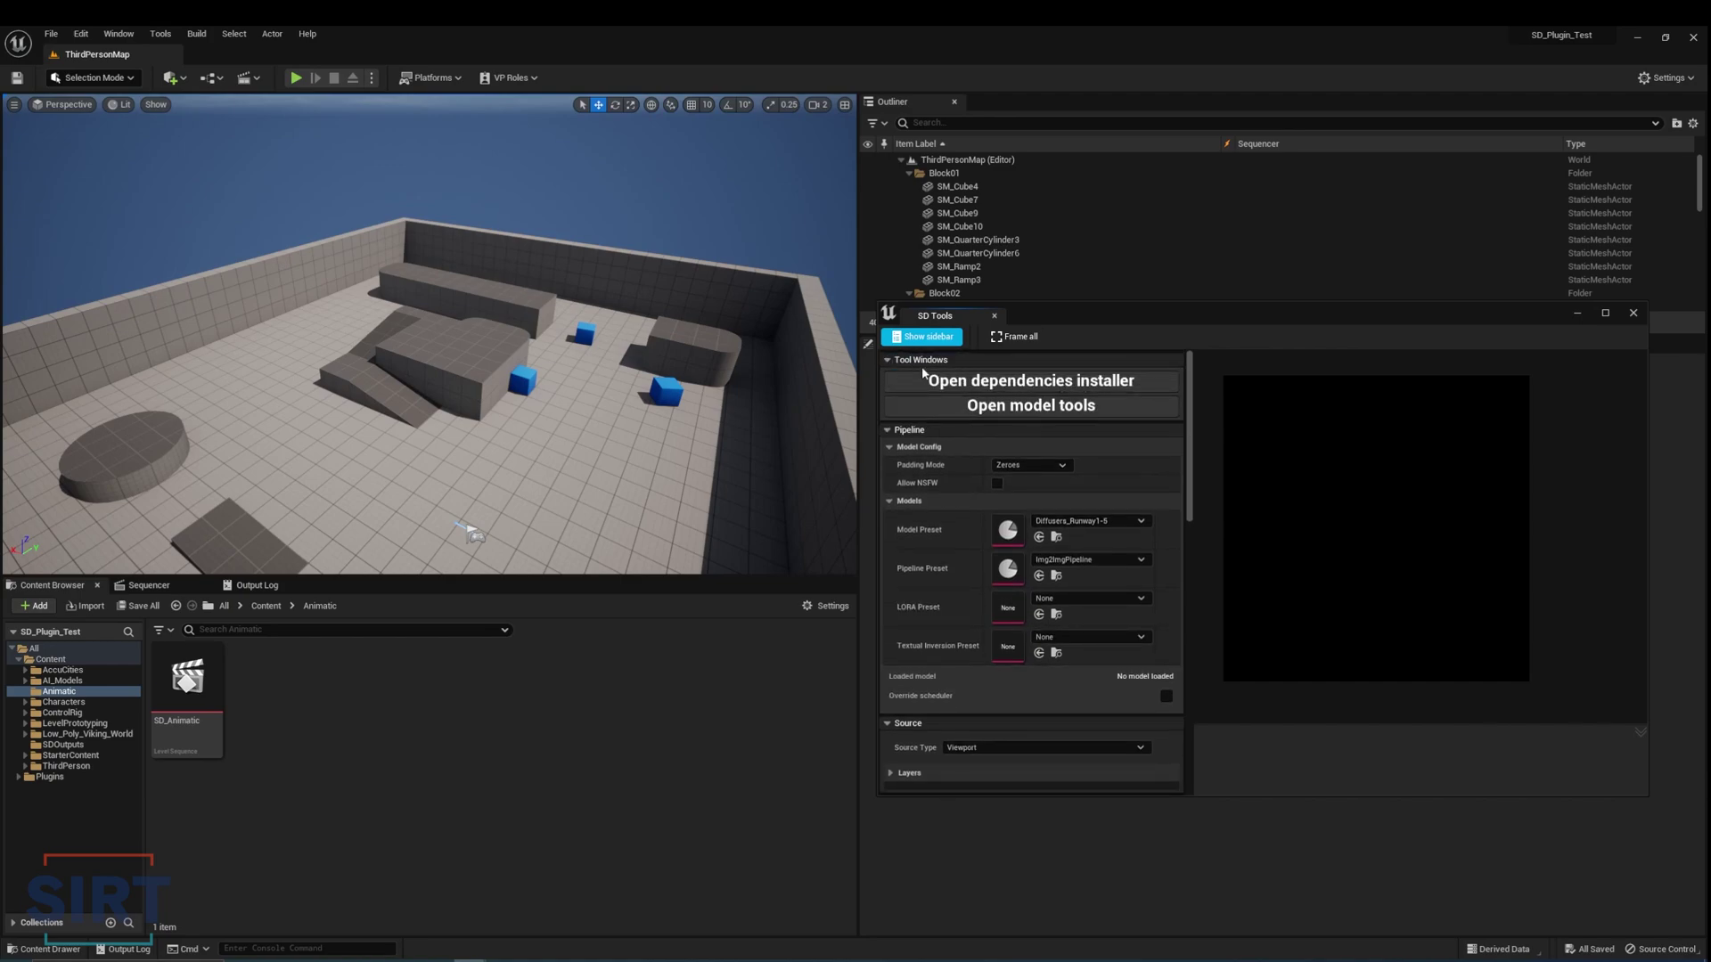
- Download the ReV Animated model from Civitai into Unreal through the model tools window
{"action": "left_click", "coordinate": [970, 409]}
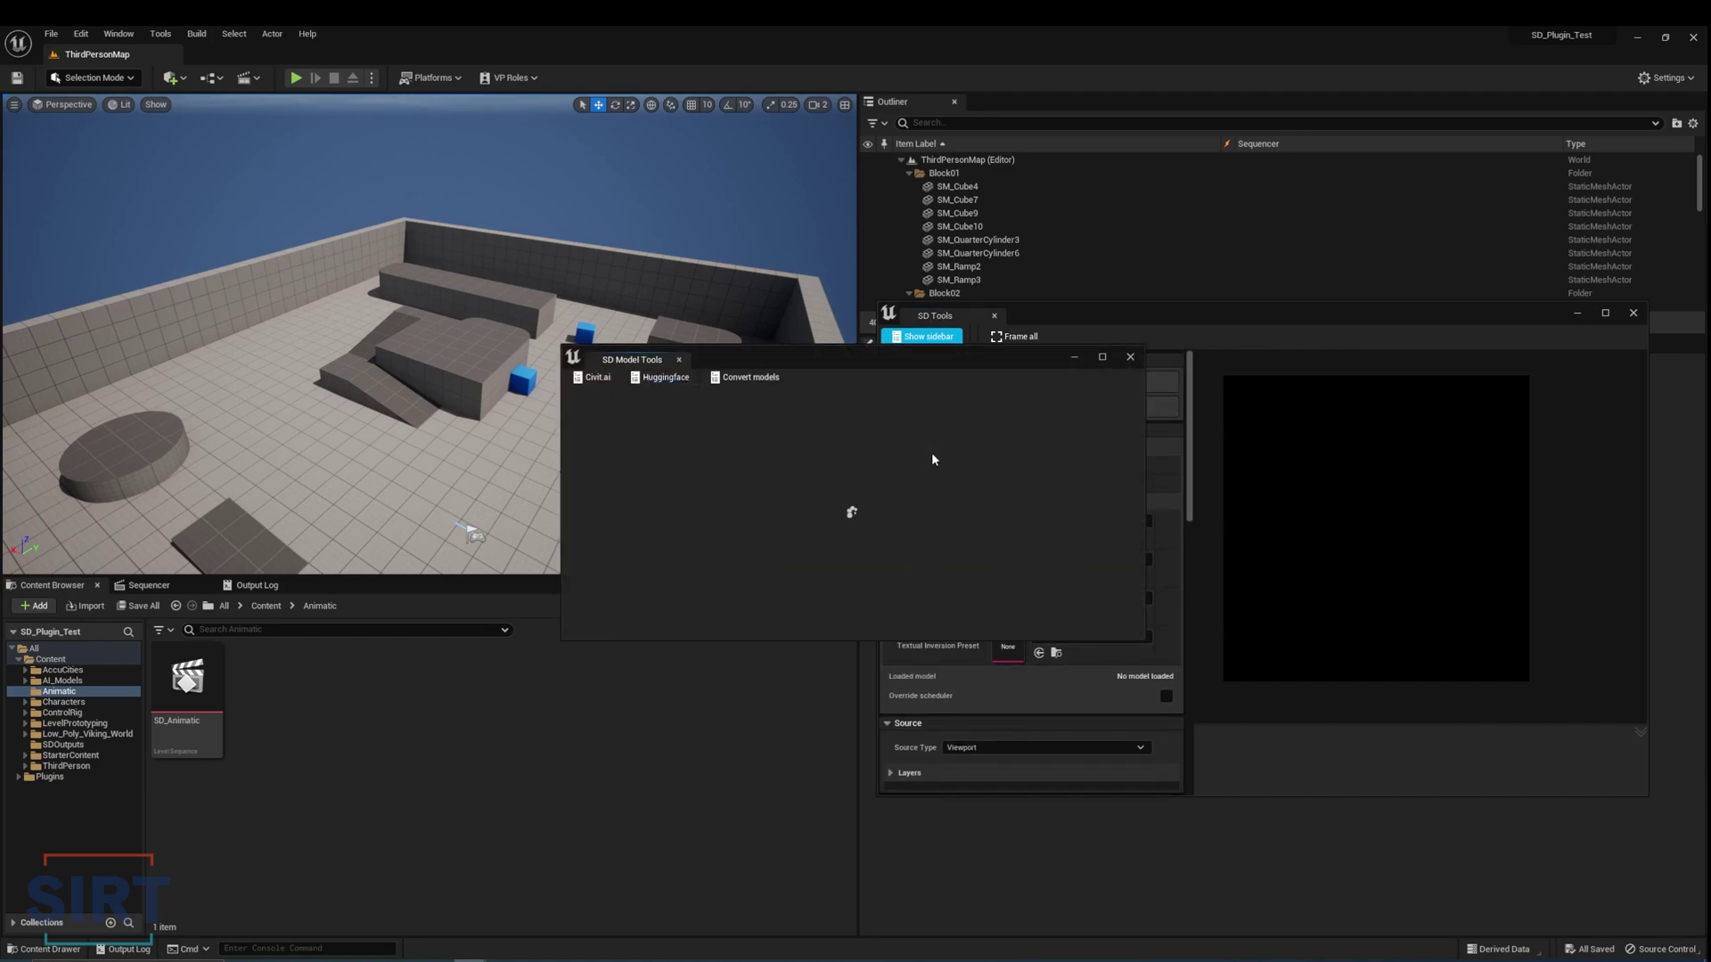
{"action": "left_click_drag", "start_coordinate": [877, 375], "coordinate": [497, 279]}
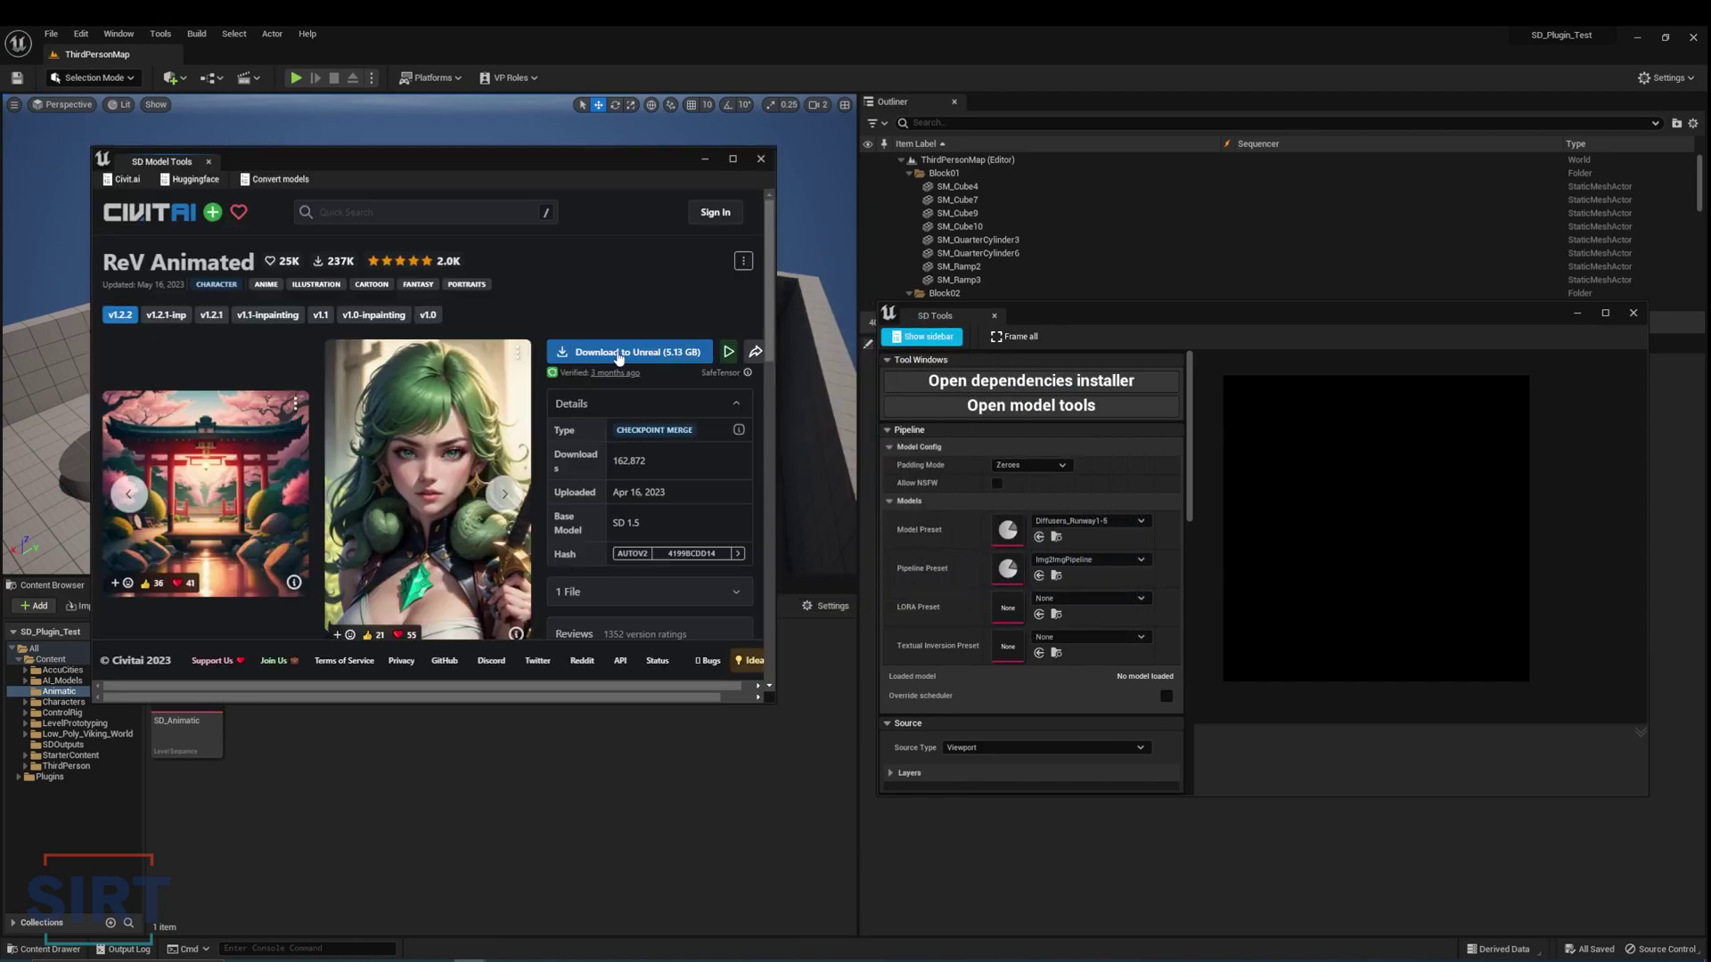
{"action": "left_click", "coordinate": [618, 354]}
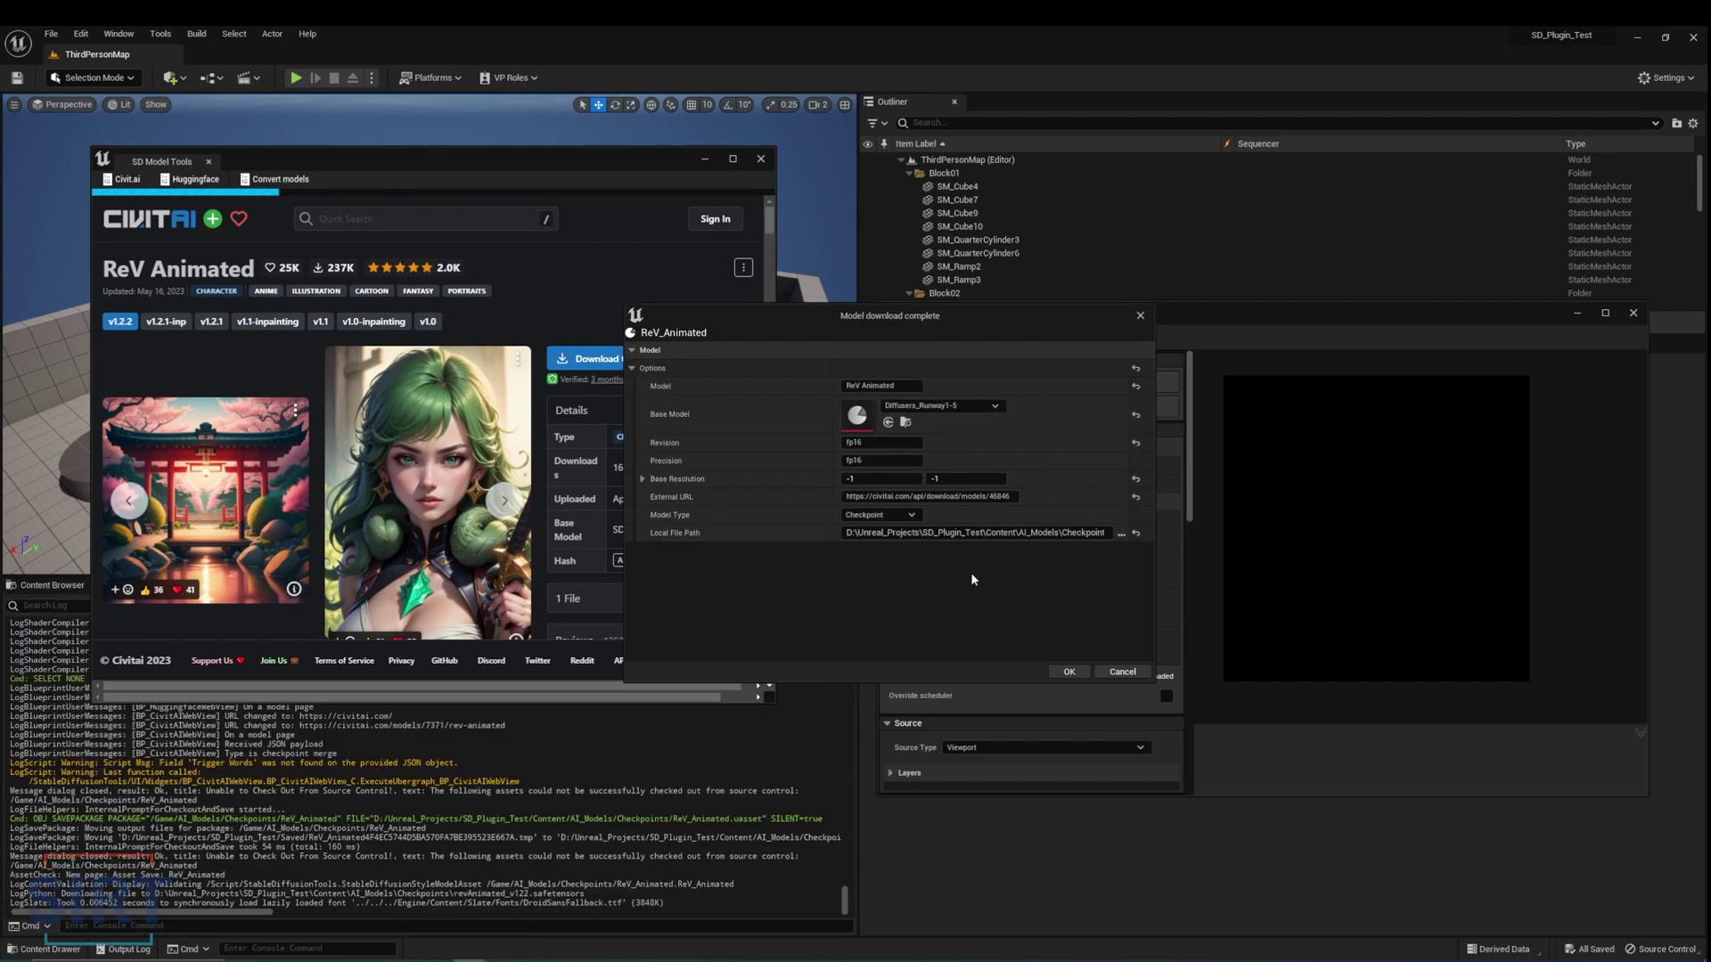
{"action": "left_click", "coordinate": [1070, 672]}
- Choose ReV_Animated as the SD Tools model preset
{"action": "left_click", "coordinate": [1104, 520]}
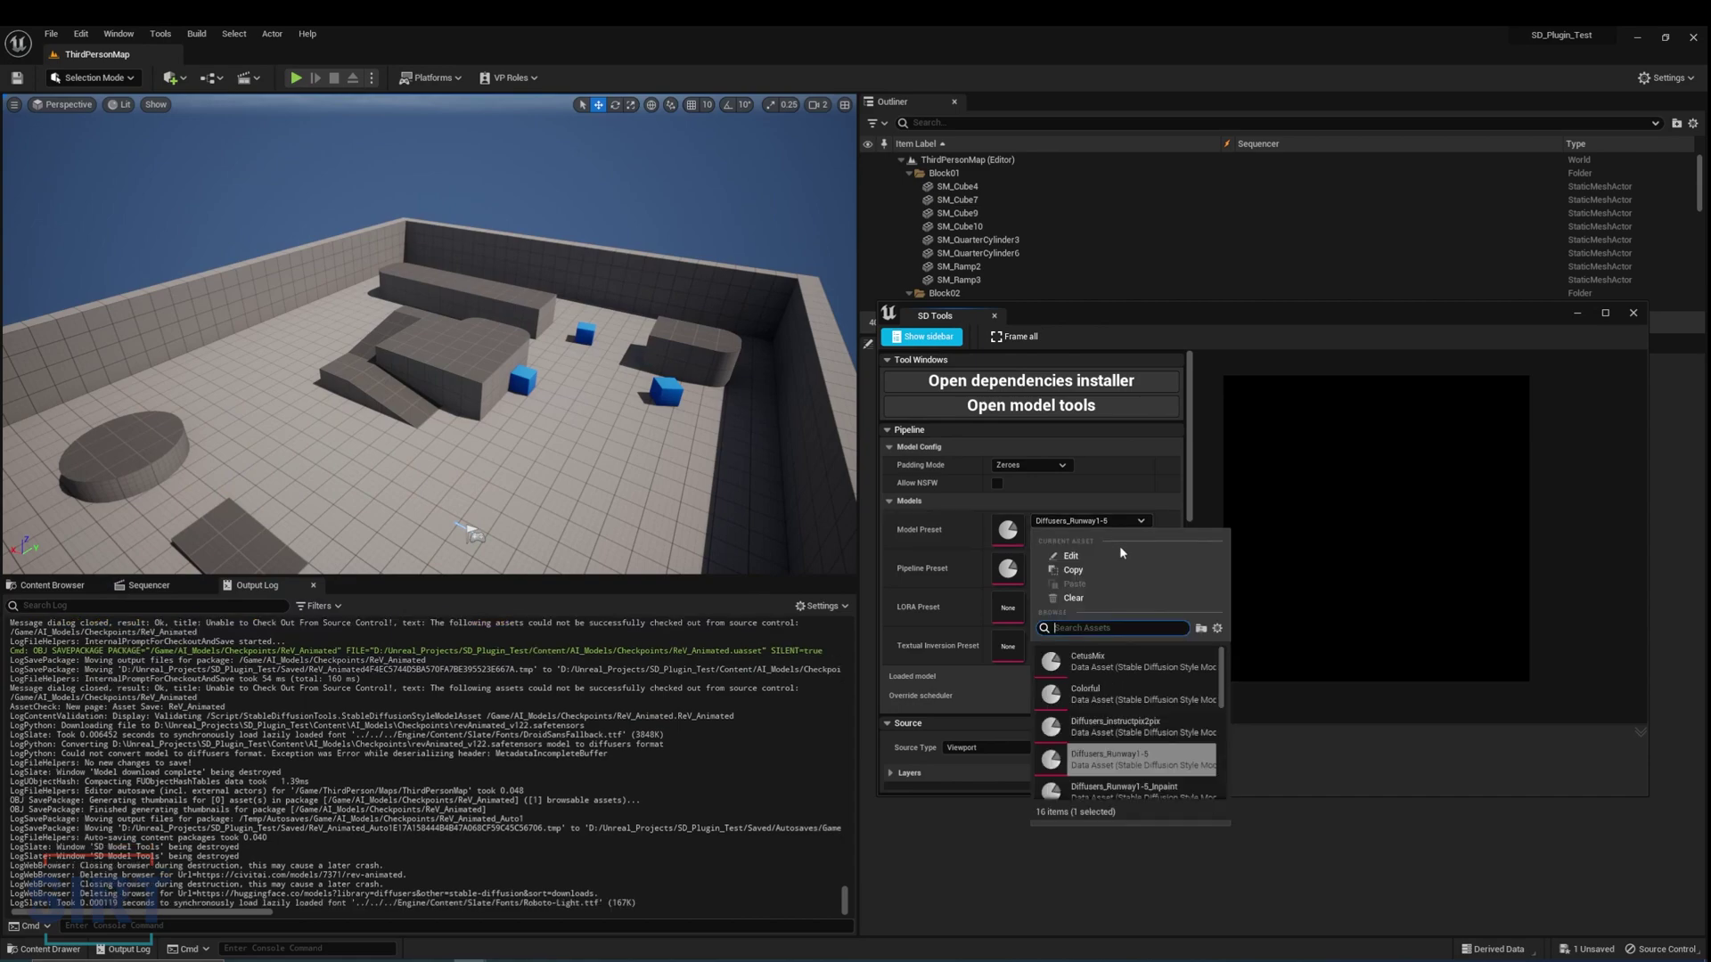
{"action": "left_click_drag", "start_coordinate": [1223, 678], "coordinate": [1210, 750]}
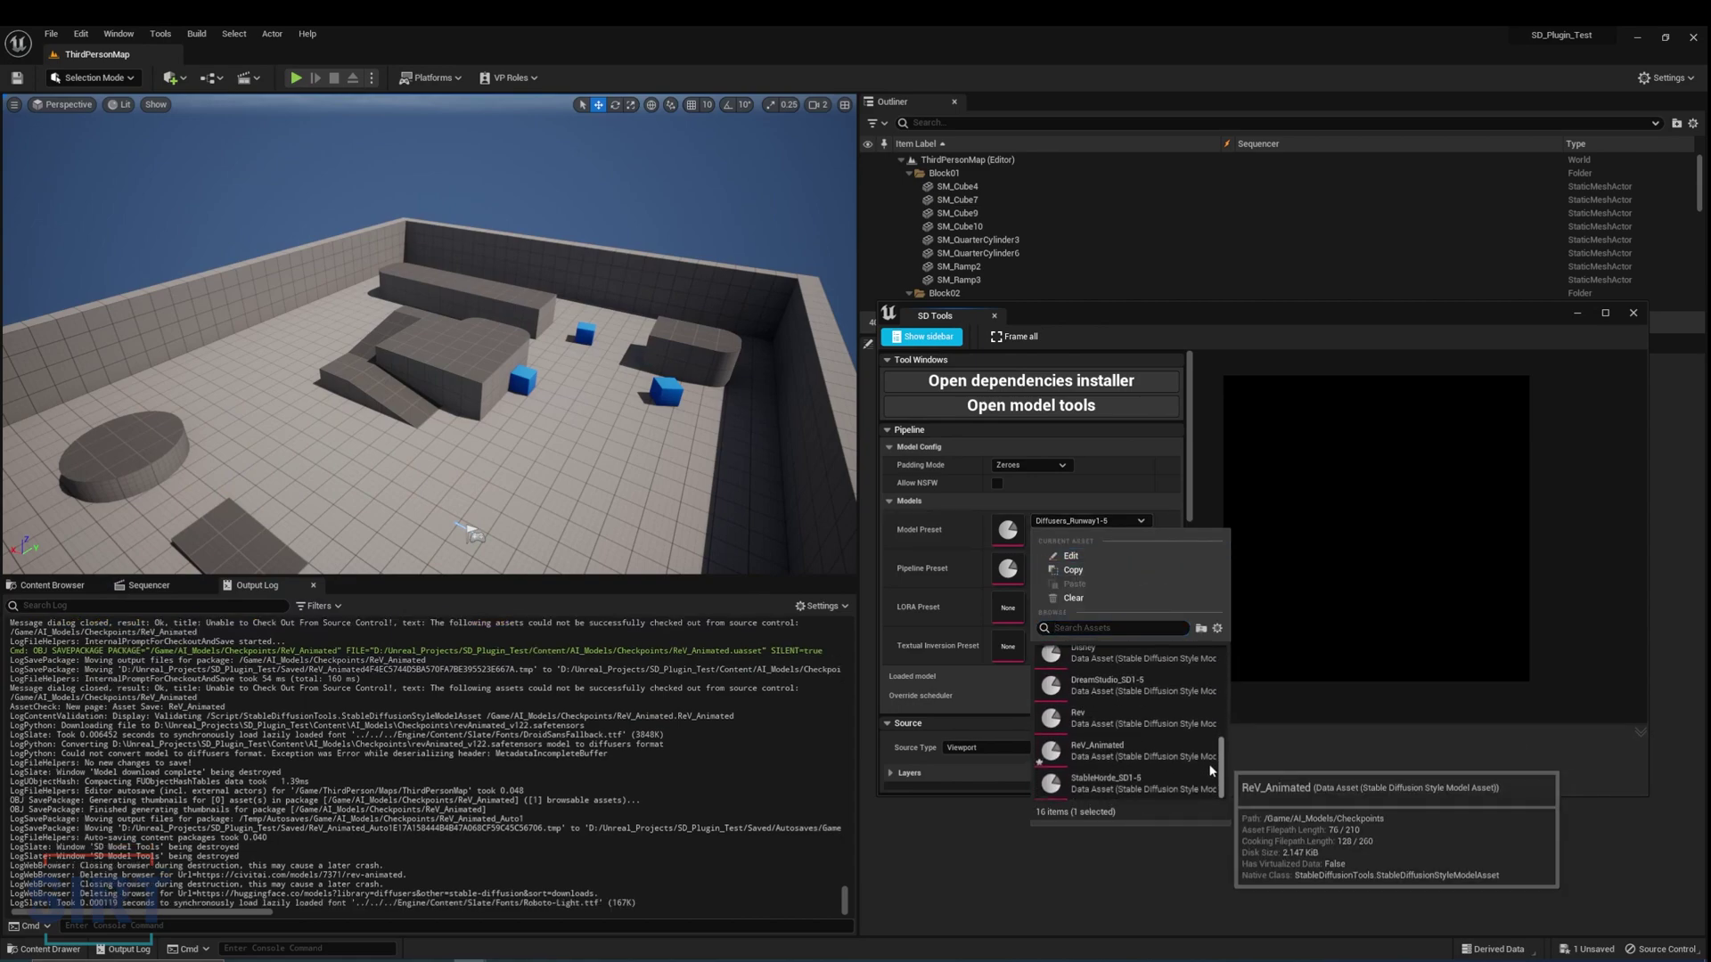
{"action": "scroll", "coordinate": [1158, 753], "scroll_direction": "down", "scroll_amount": 2}
{"action": "left_click", "coordinate": [1143, 753]}
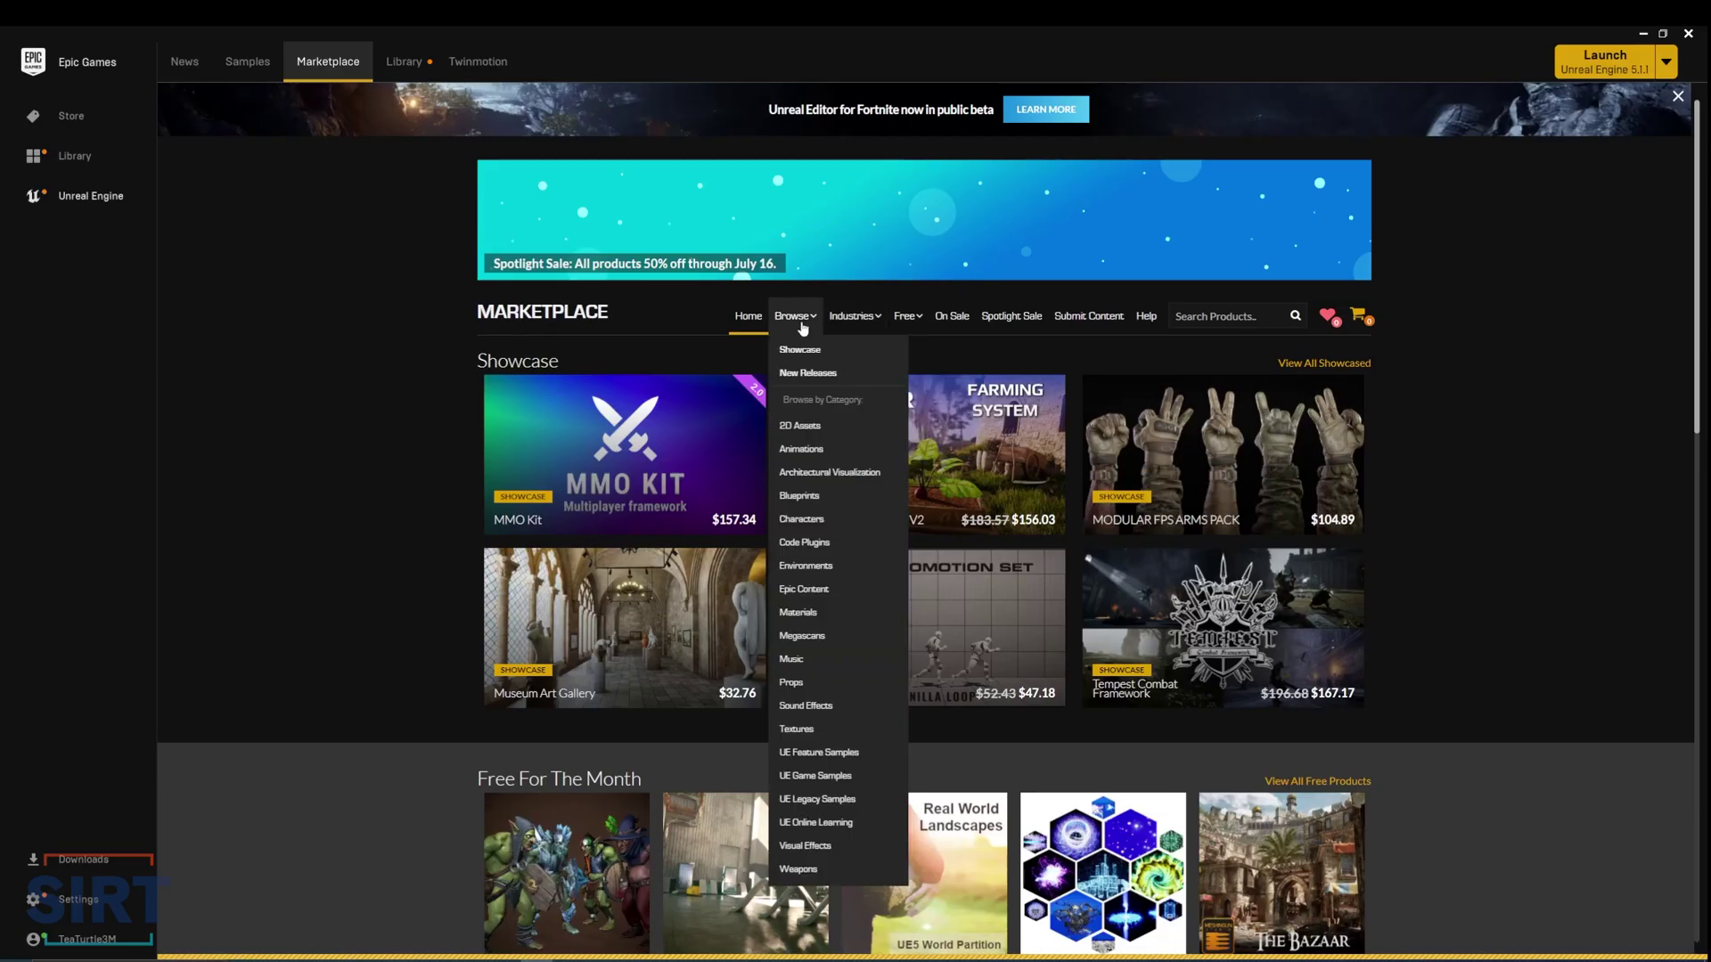
- Filter the Marketplace browser to show only Environments products
{"action": "left_click", "coordinate": [797, 317]}
{"action": "mouse_move", "coordinate": [1003, 348]}
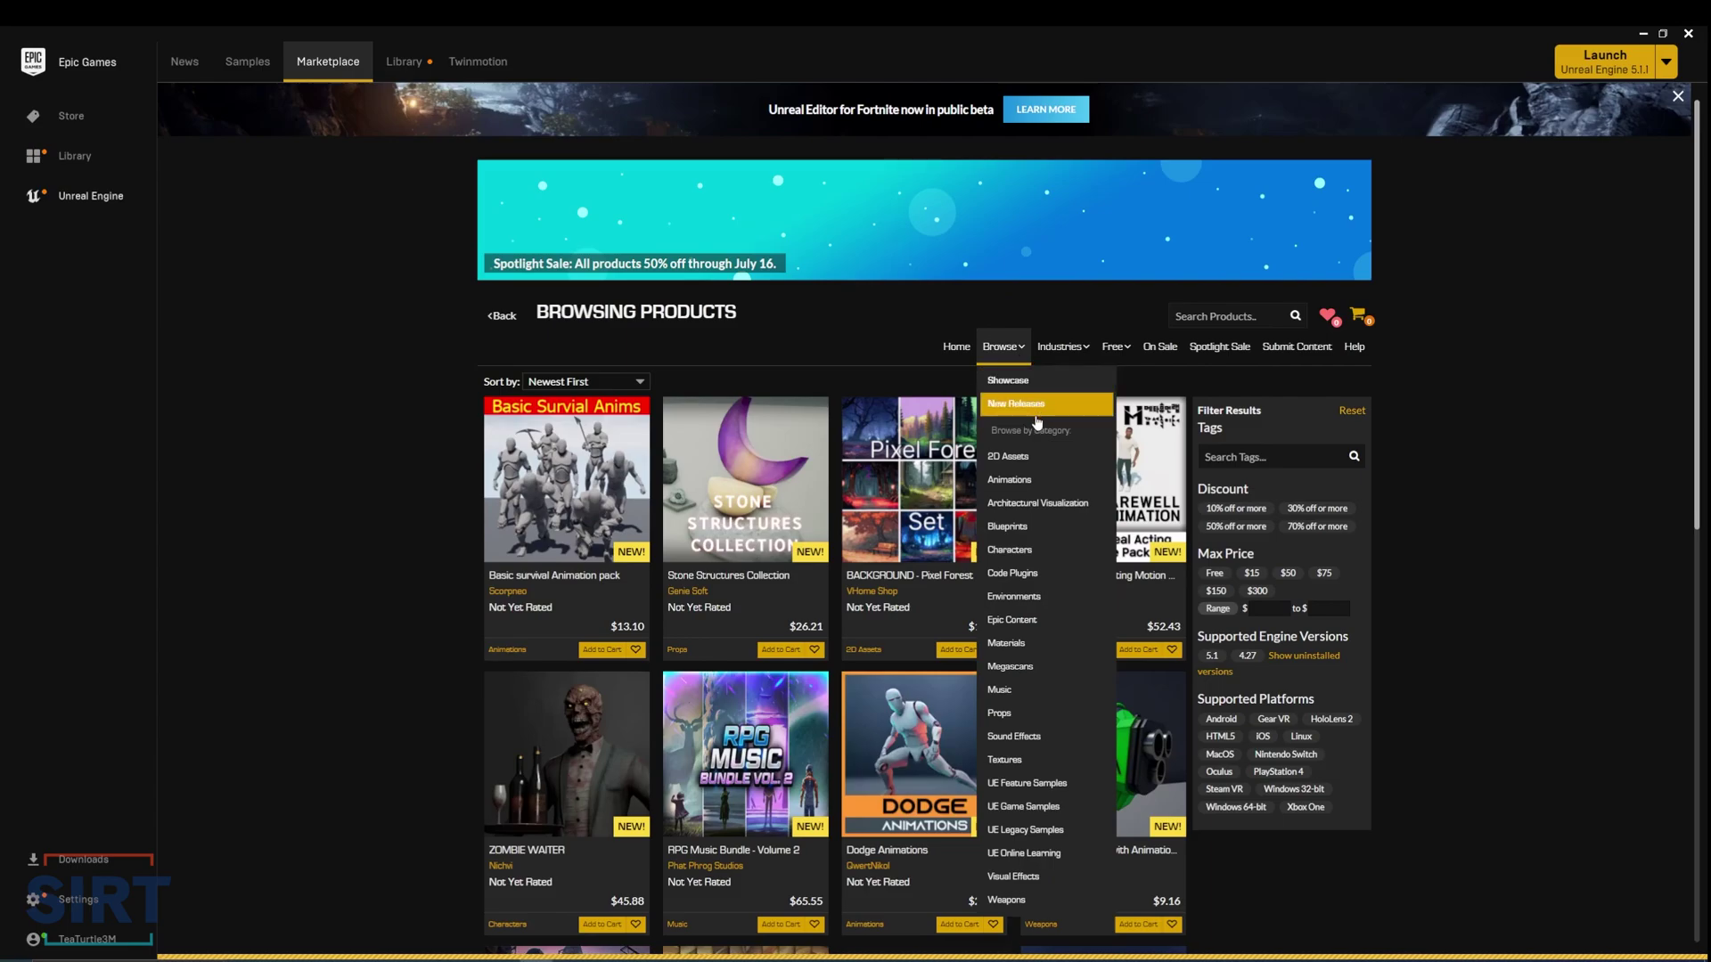
{"action": "left_click", "coordinate": [1040, 597]}
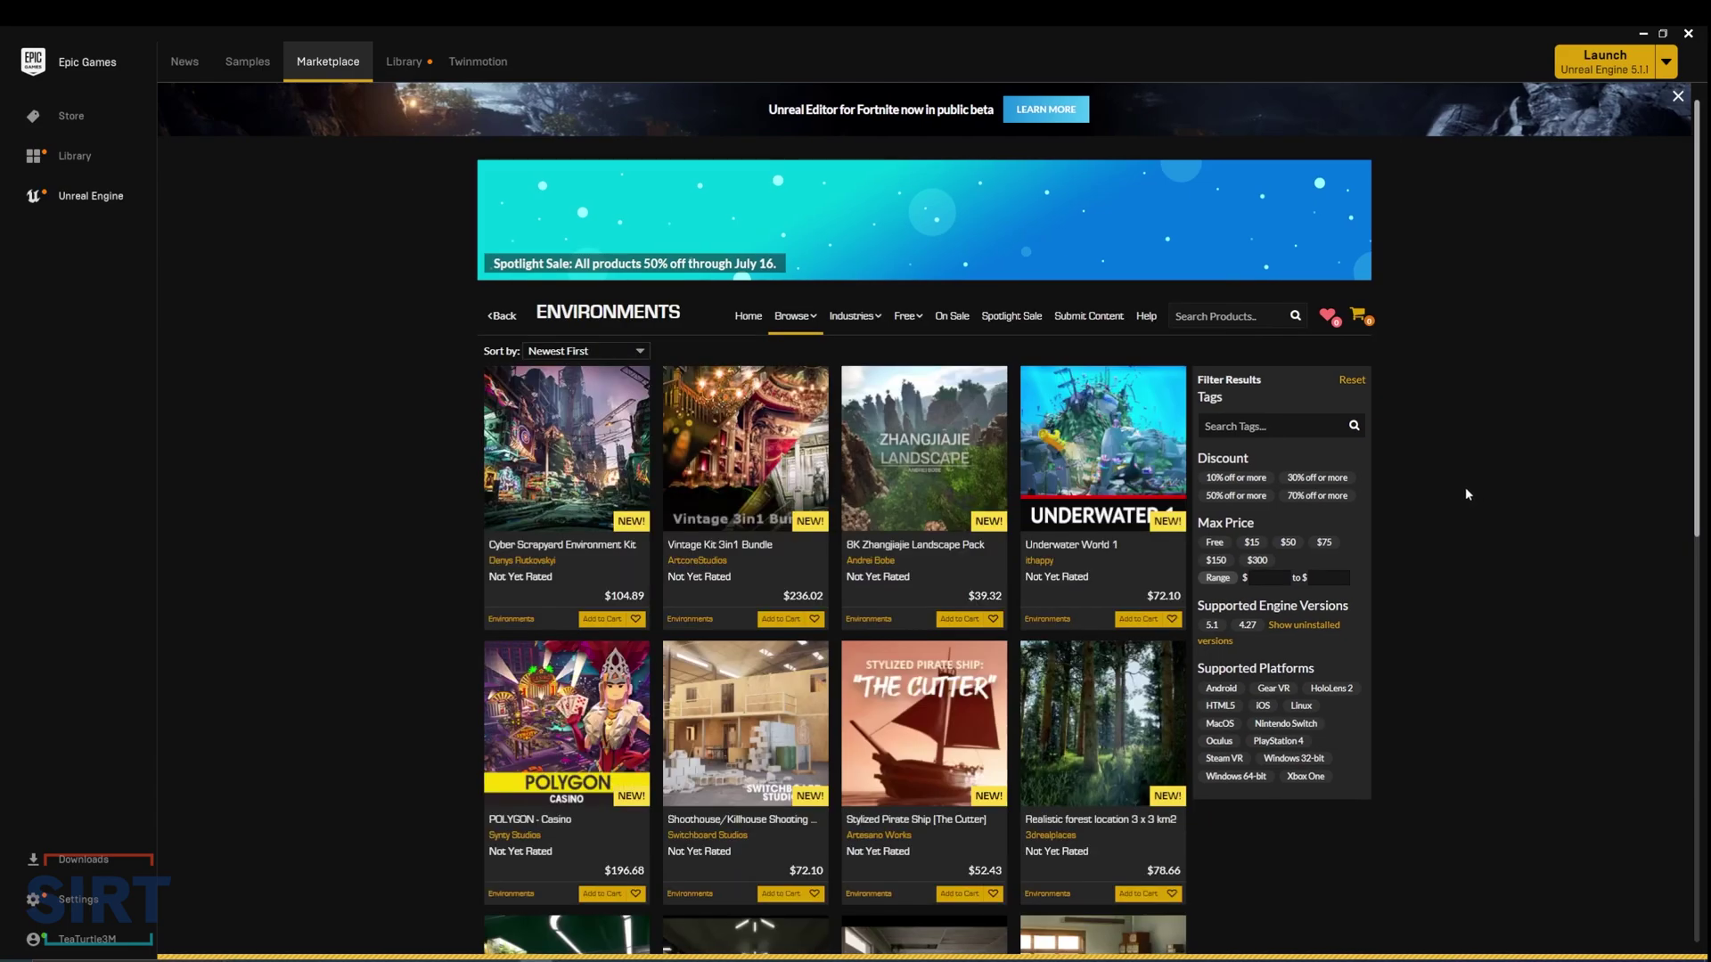
{"action": "scroll", "coordinate": [1463, 484], "scroll_direction": "down", "scroll_amount": 4}
{"action": "scroll", "coordinate": [1457, 493], "scroll_direction": "down", "scroll_amount": 3}
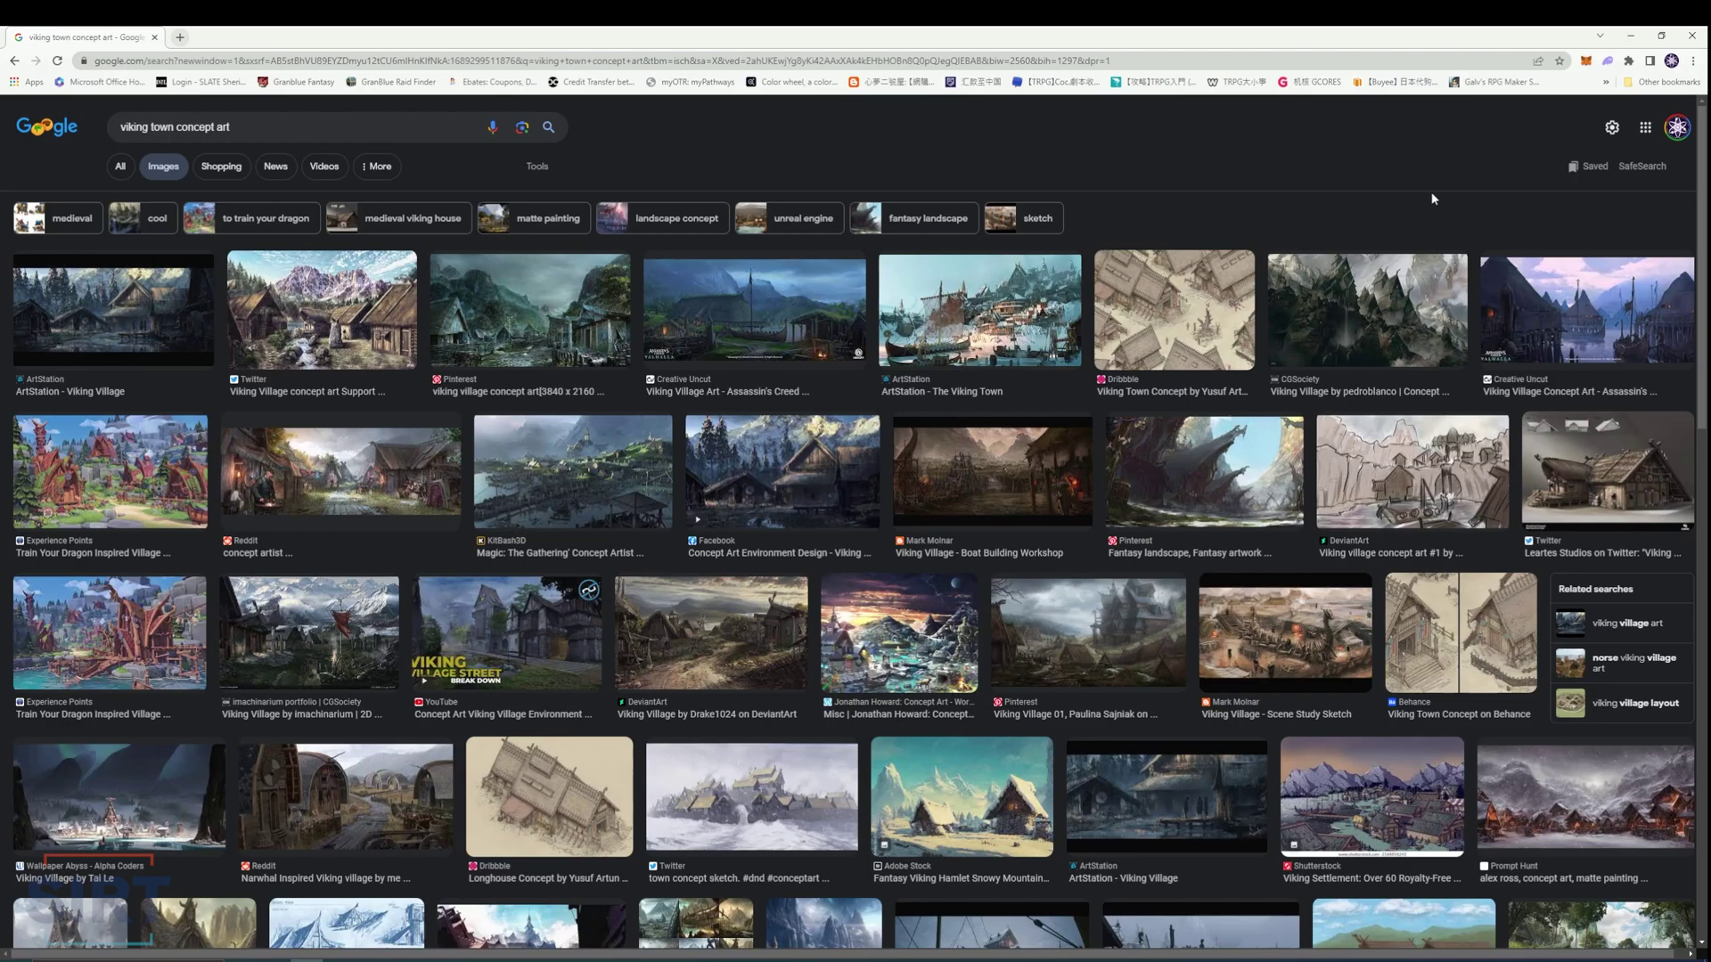
- Scroll the results and view the snowy Viking hamlet image among viking town concept art
{"action": "scroll", "coordinate": [1435, 198], "scroll_direction": "down", "scroll_amount": 5}
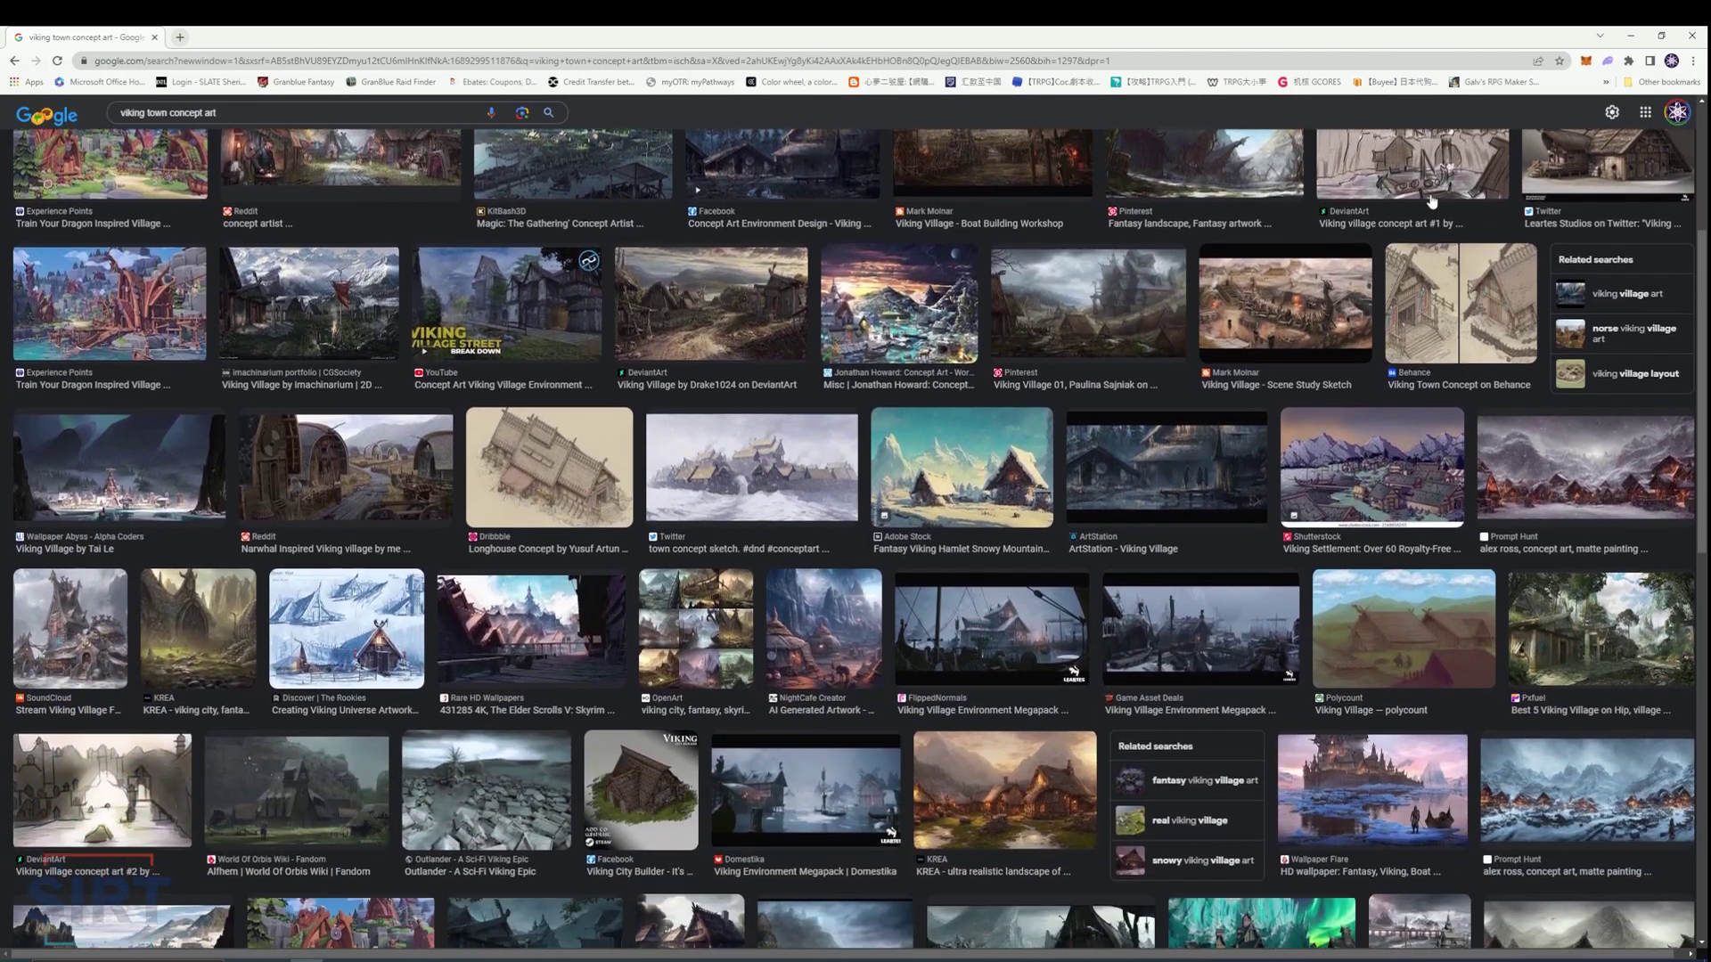
{"action": "scroll", "coordinate": [1428, 201], "scroll_direction": "down", "scroll_amount": 3}
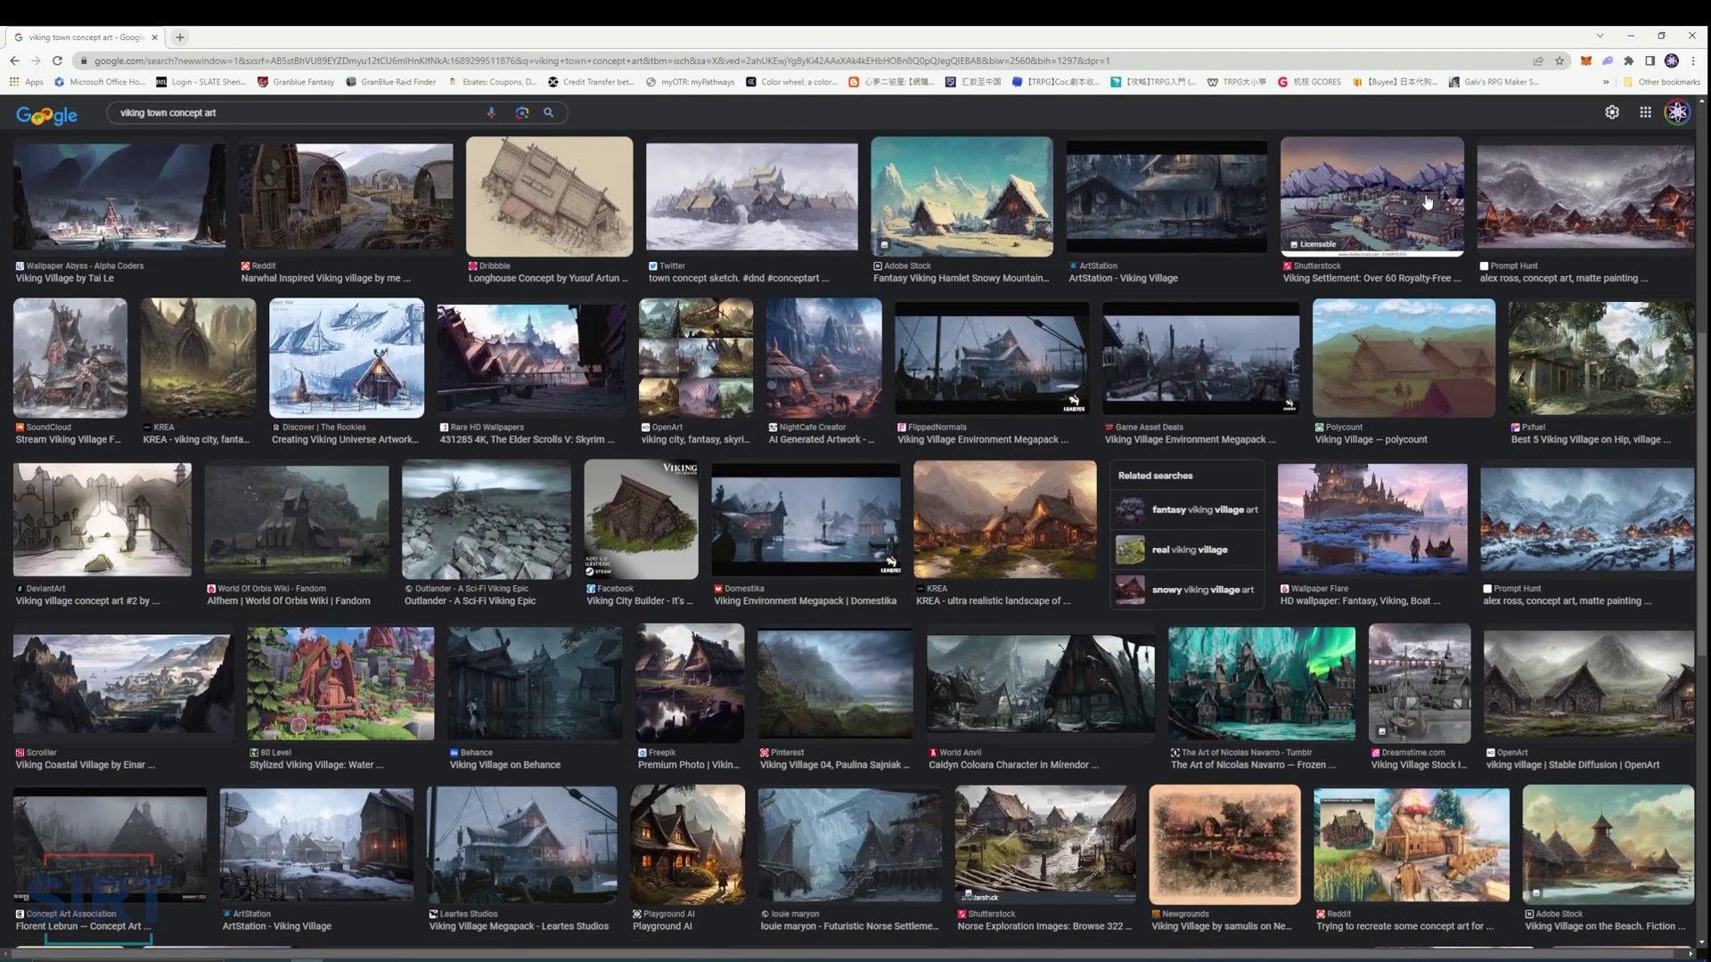
{"action": "left_click", "coordinate": [971, 219]}
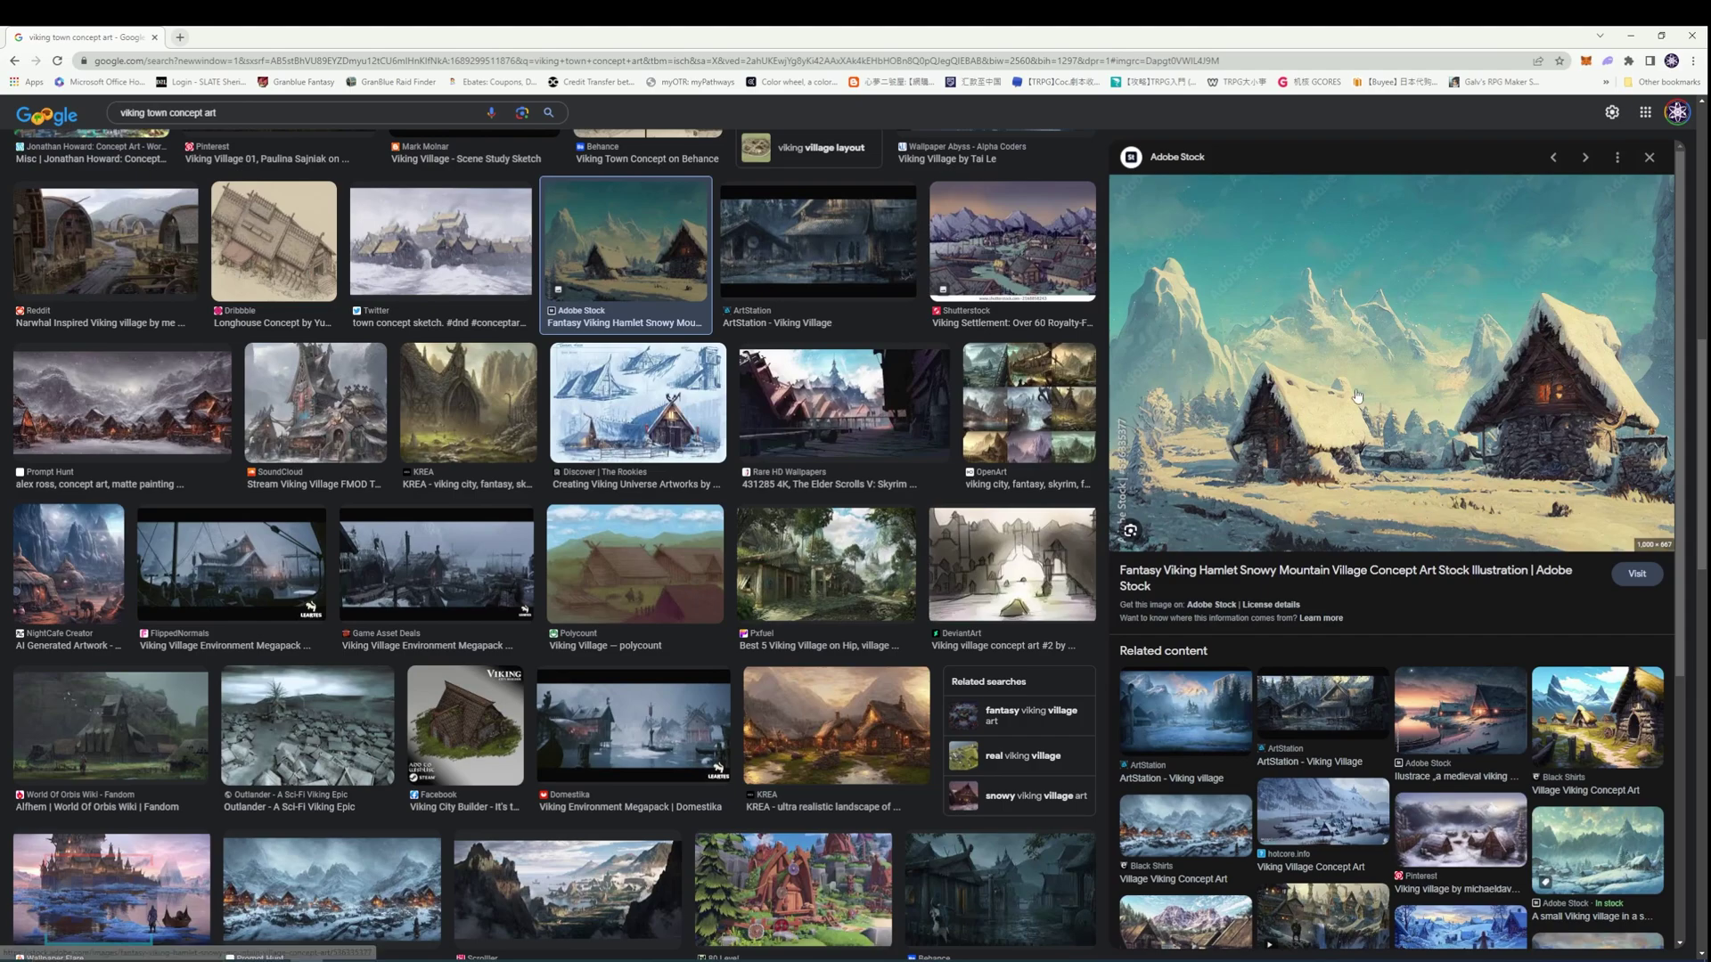
{"action": "scroll", "coordinate": [1355, 396], "scroll_direction": "down", "scroll_amount": 5}
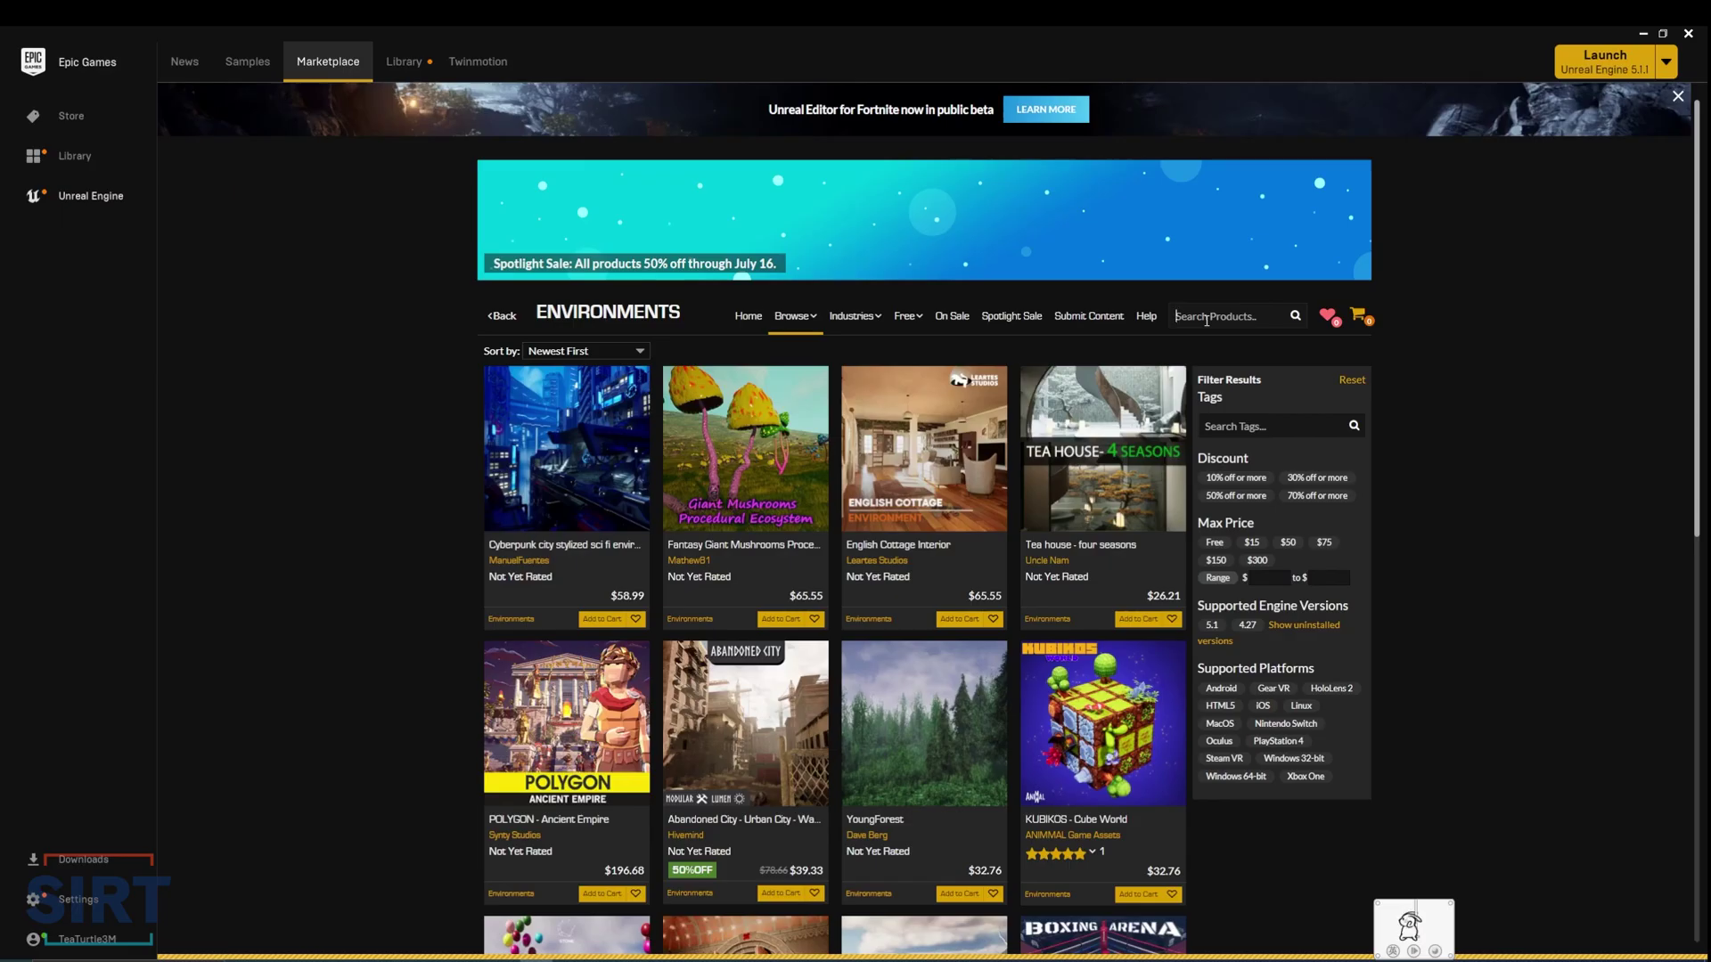
- Search the Marketplace for 'viking town' and open the Stylized Viking Town Pack page
{"action": "type", "text": "viking"}
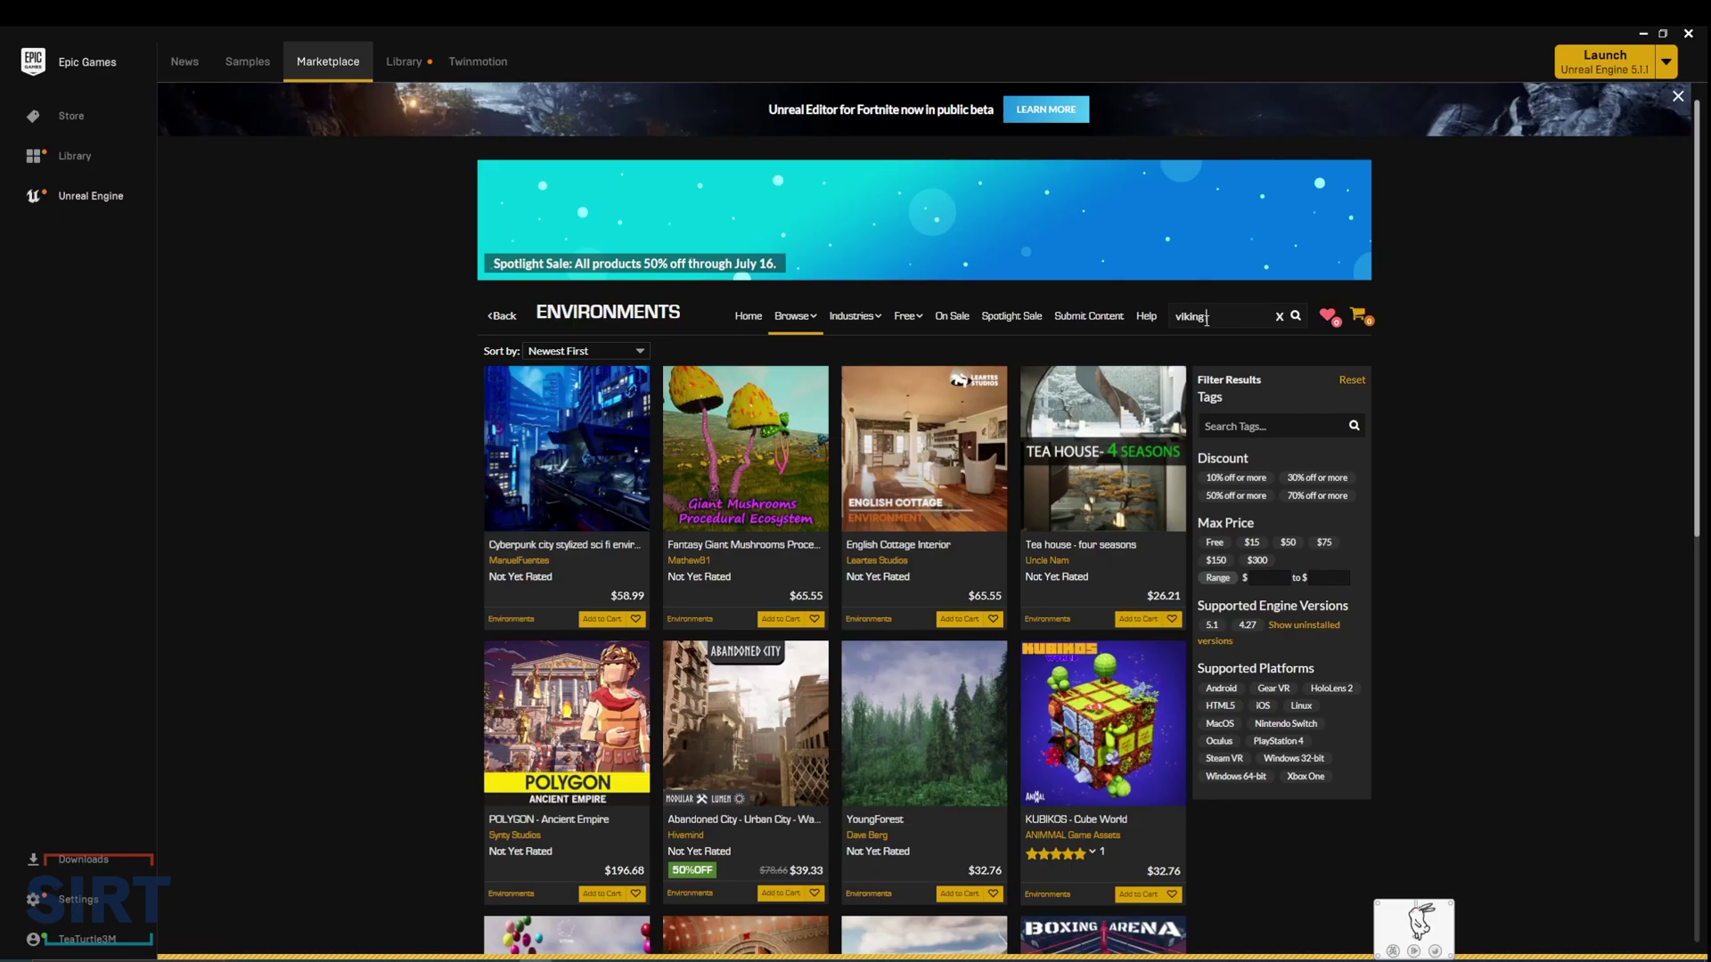
{"action": "type", "text": " town"}
{"action": "key", "text": "Return"}
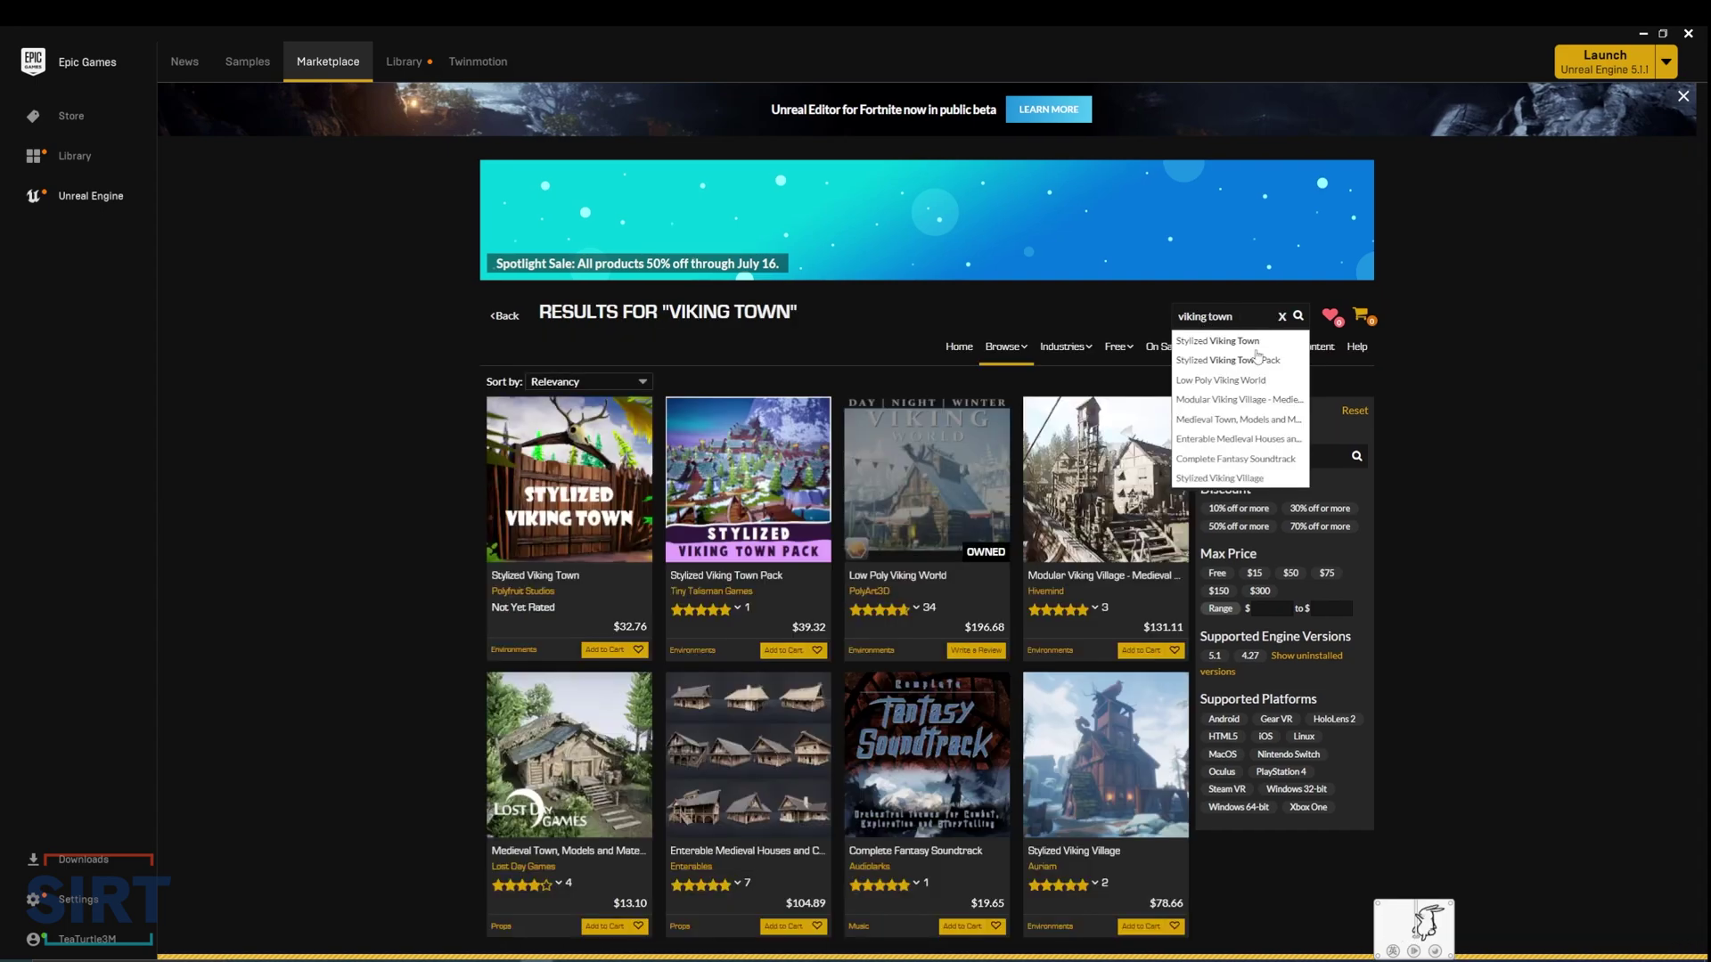
{"action": "left_click", "coordinate": [1285, 366]}
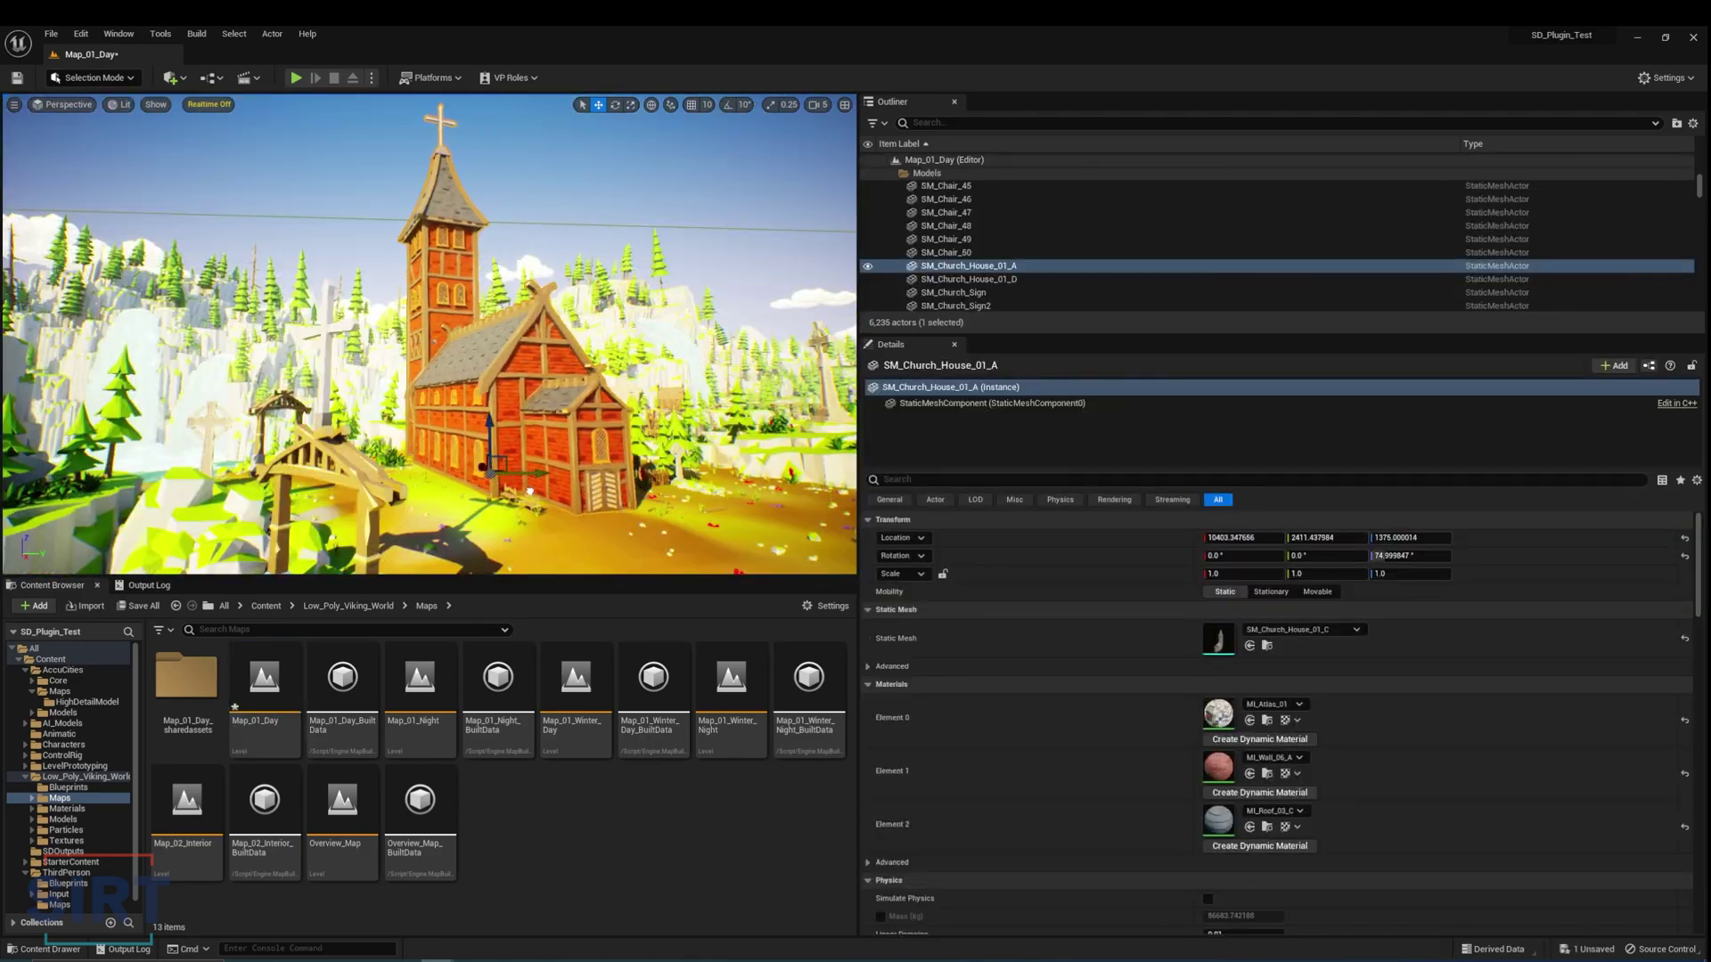
- Select the village church and rotate it about 128 degrees around the vertical axis
{"action": "left_click", "coordinate": [394, 505]}
{"action": "key", "text": "ctrl+z"}
{"action": "key", "text": "e"}
{"action": "left_click_drag", "start_coordinate": [395, 505], "coordinate": [369, 470]}
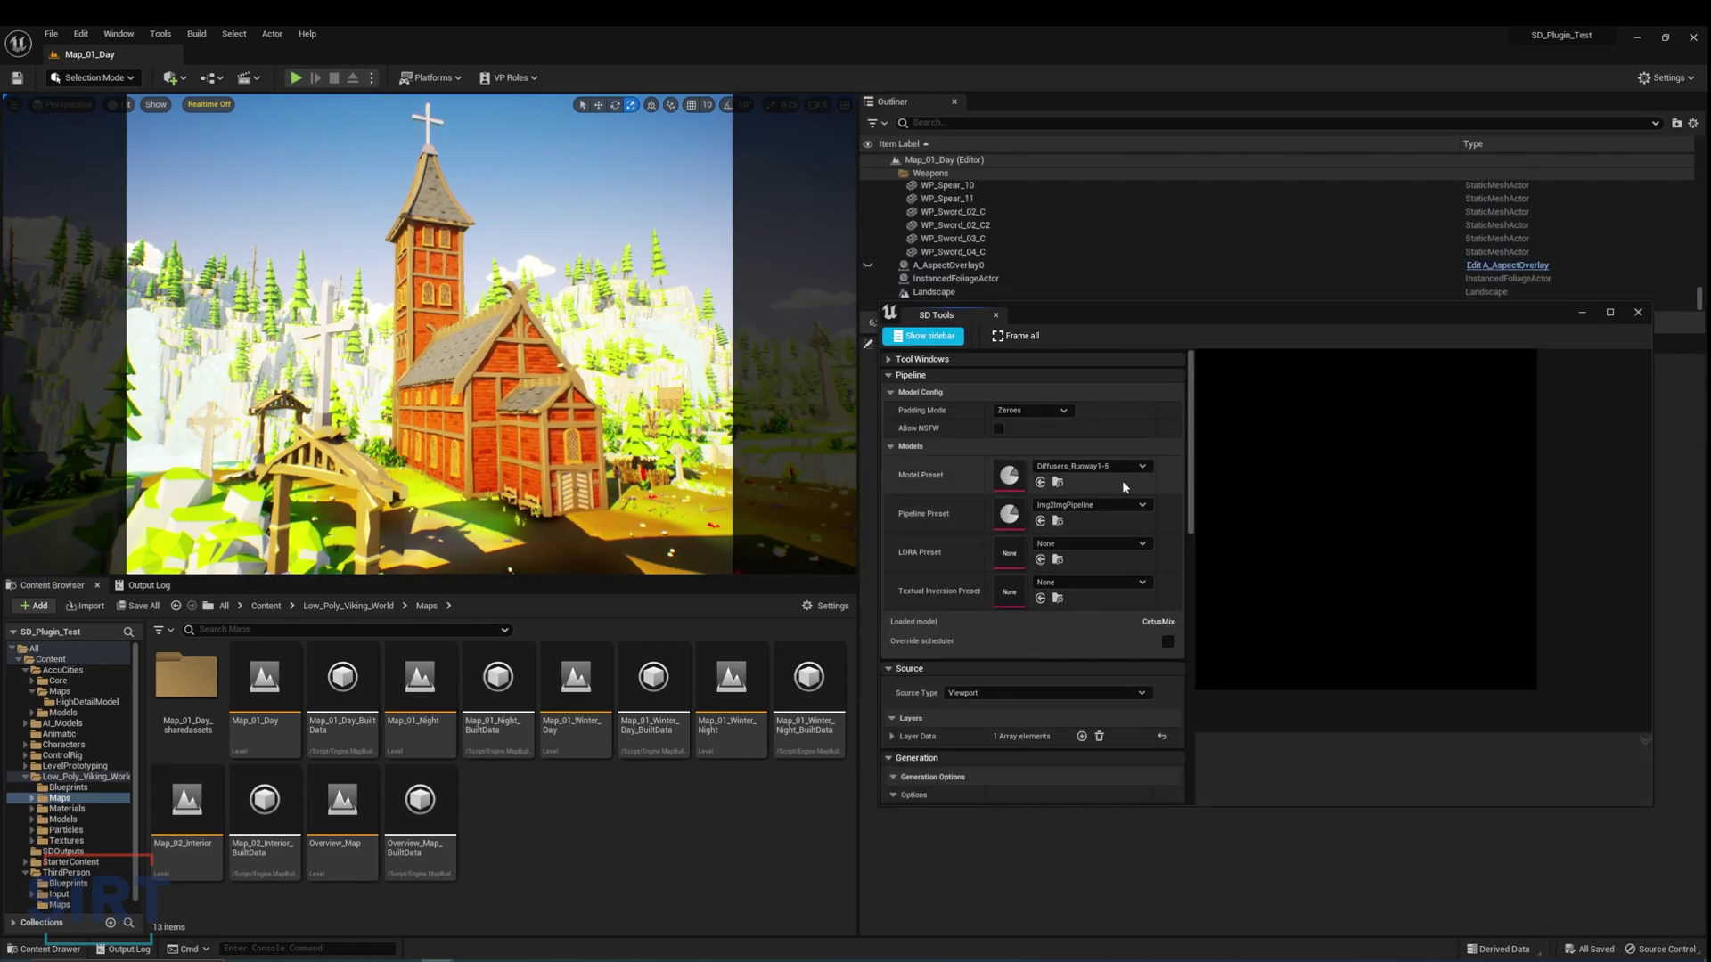
- Choose Disney as the SD Tools model preset
{"action": "left_click", "coordinate": [1104, 466]}
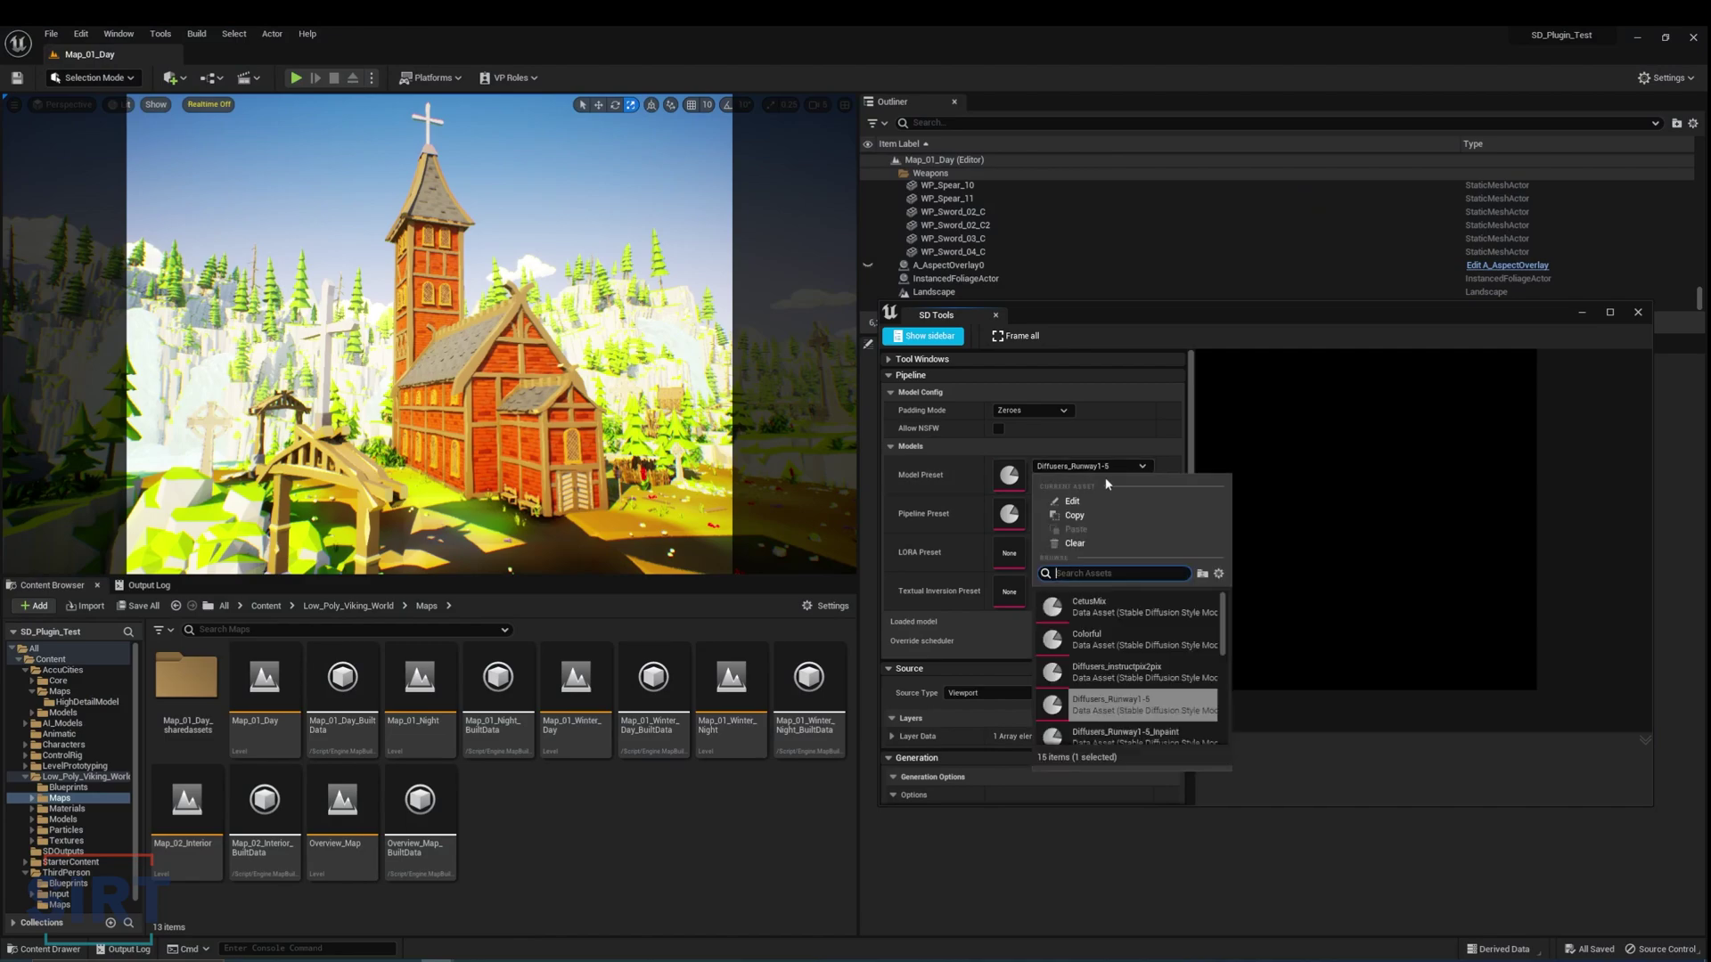
{"action": "scroll", "coordinate": [1165, 639], "scroll_direction": "down", "scroll_amount": 1}
{"action": "scroll", "coordinate": [1165, 639], "scroll_direction": "down", "scroll_amount": 5}
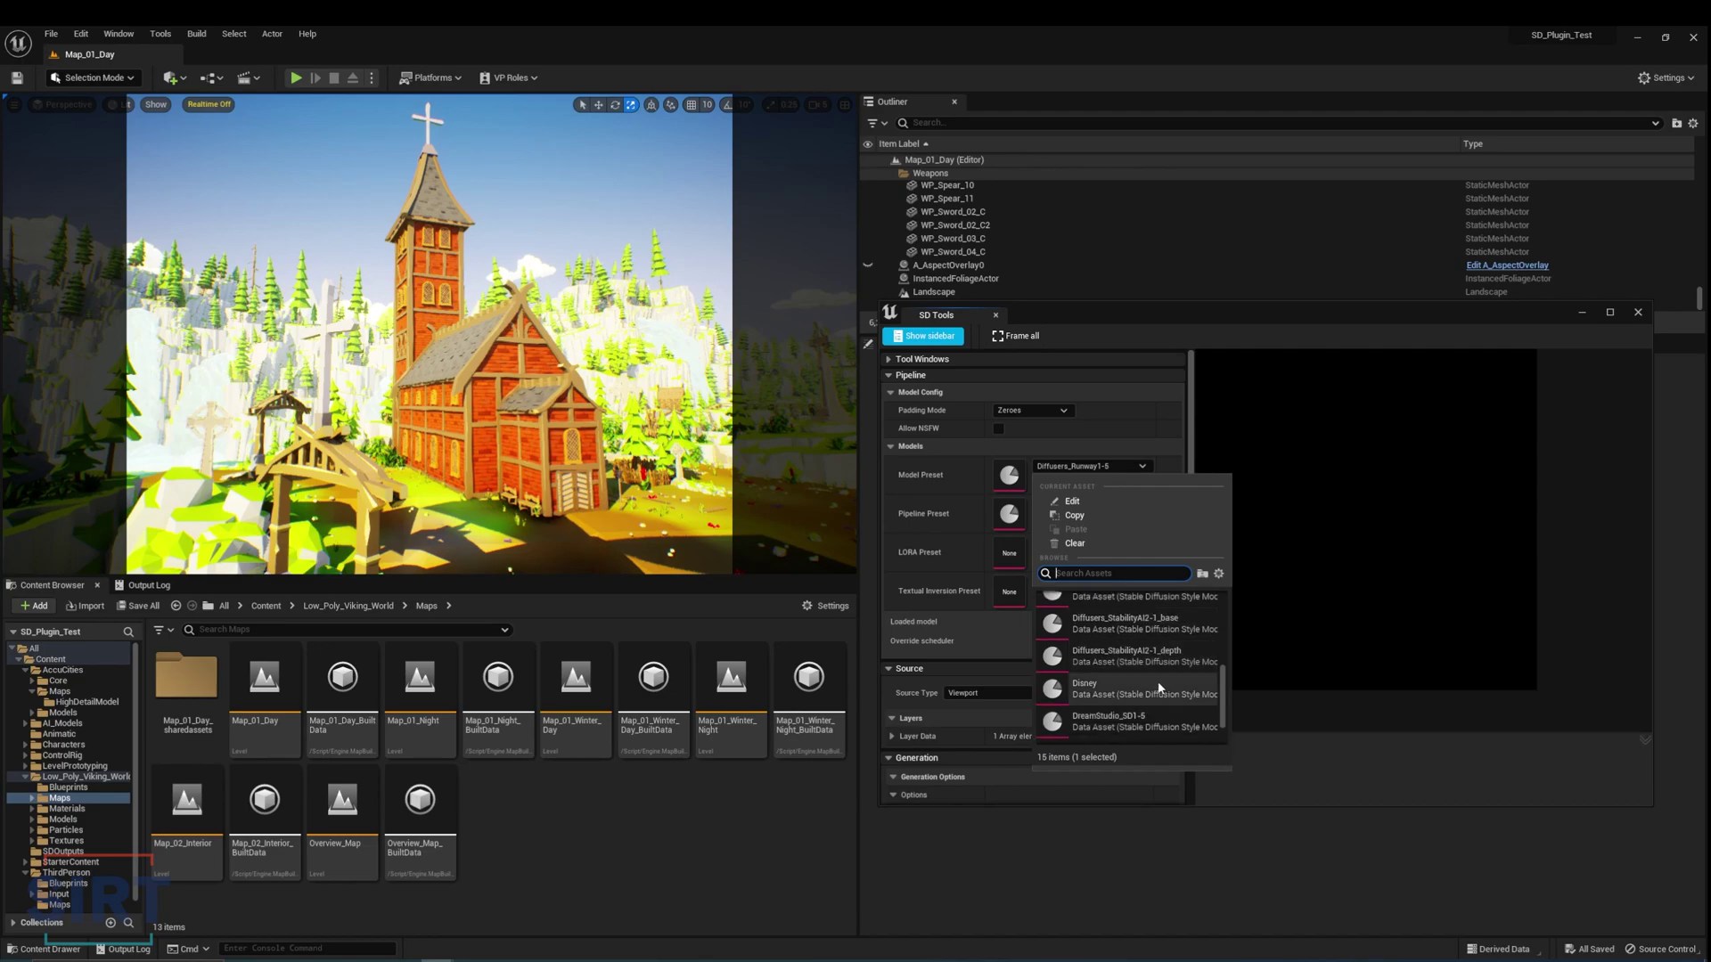
{"action": "left_click", "coordinate": [1145, 709]}
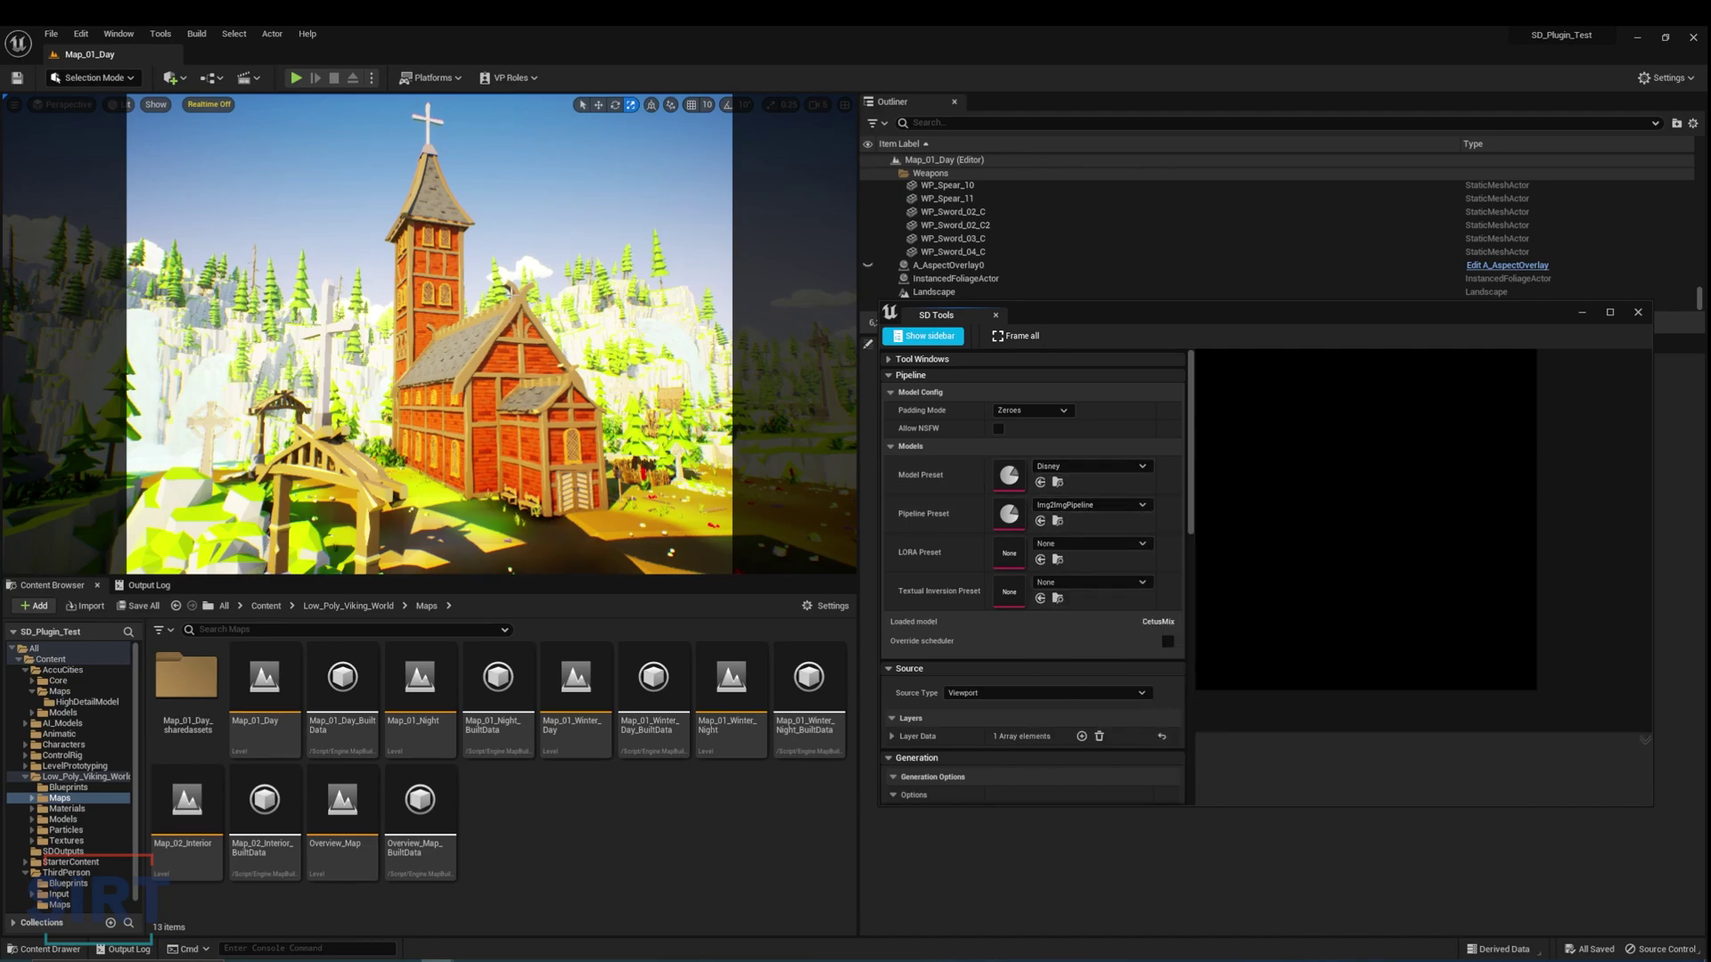
- Switch the pipeline preset to ControlNetImg2ImgPipeline
{"action": "left_click", "coordinate": [1103, 506]}
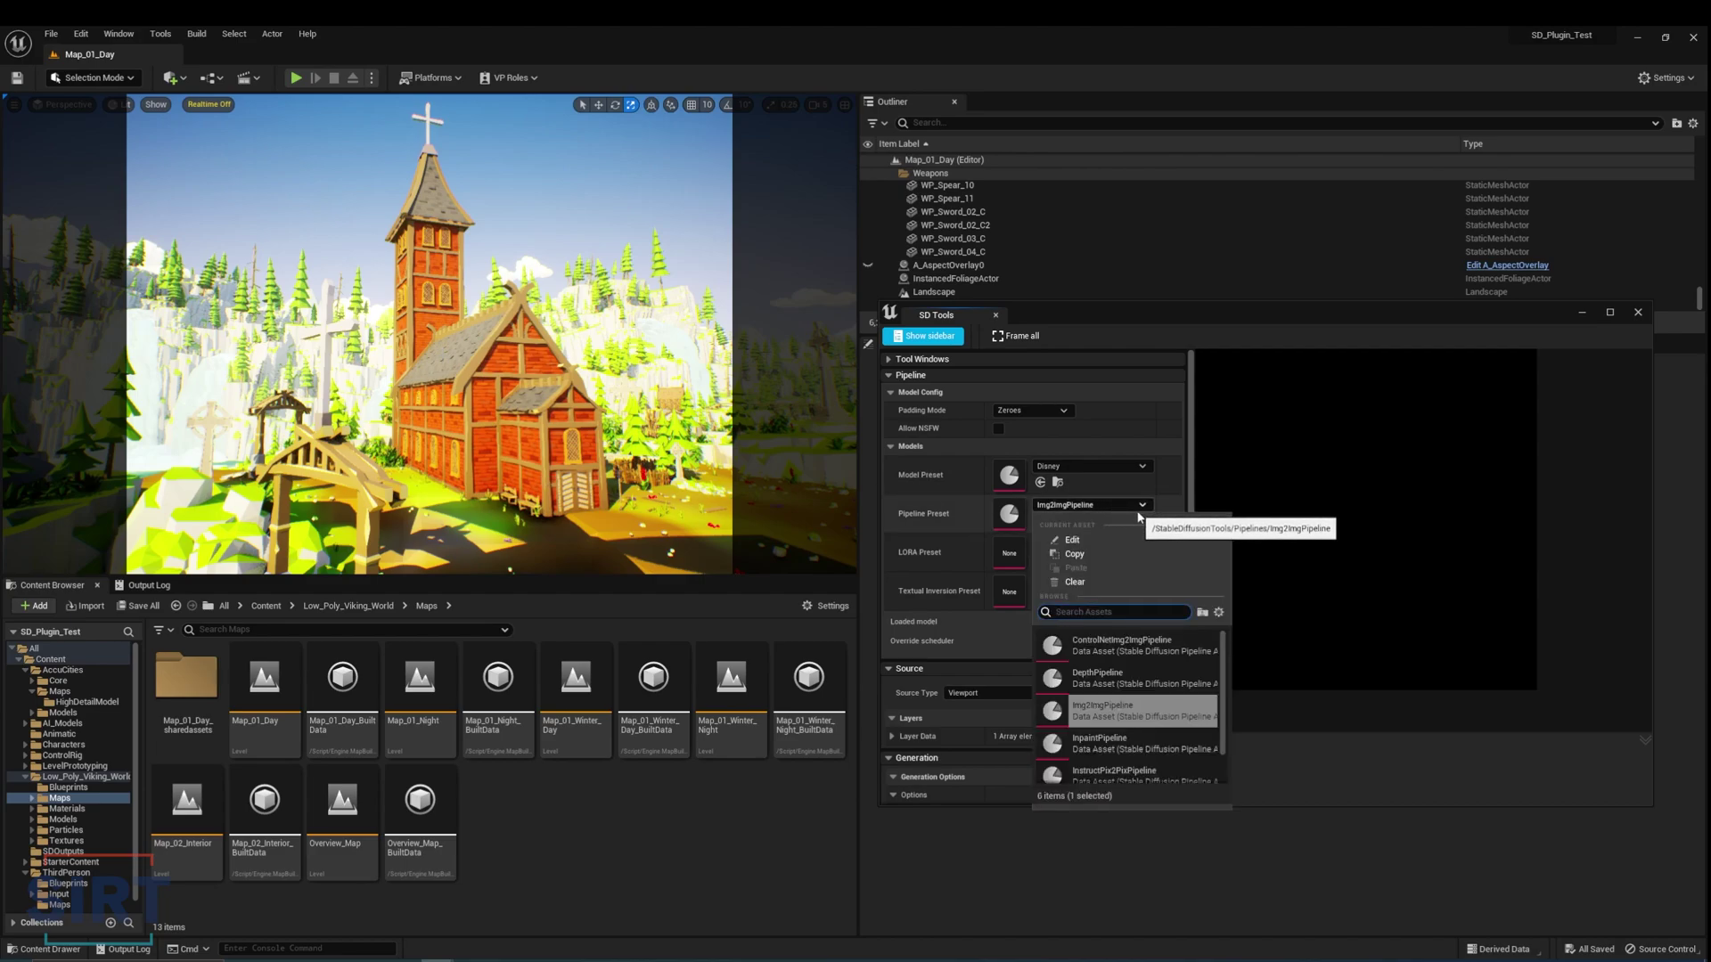
{"action": "left_click", "coordinate": [1167, 641]}
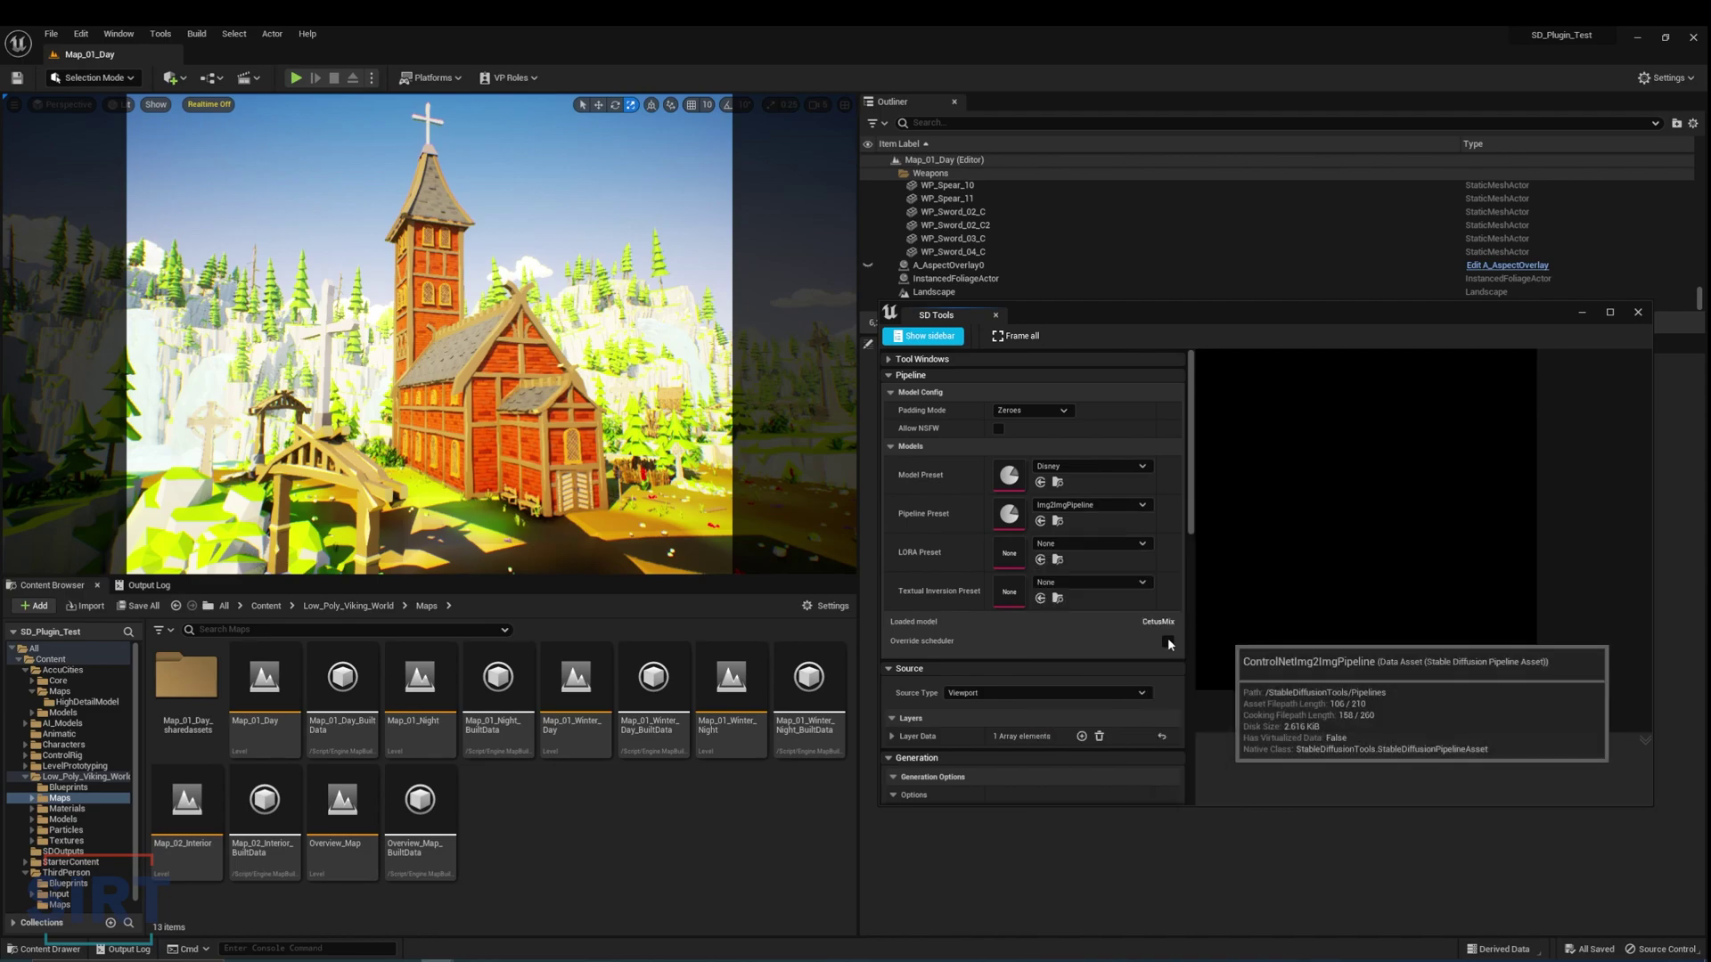
{"action": "scroll", "coordinate": [1105, 547], "scroll_direction": "down", "scroll_amount": 3}
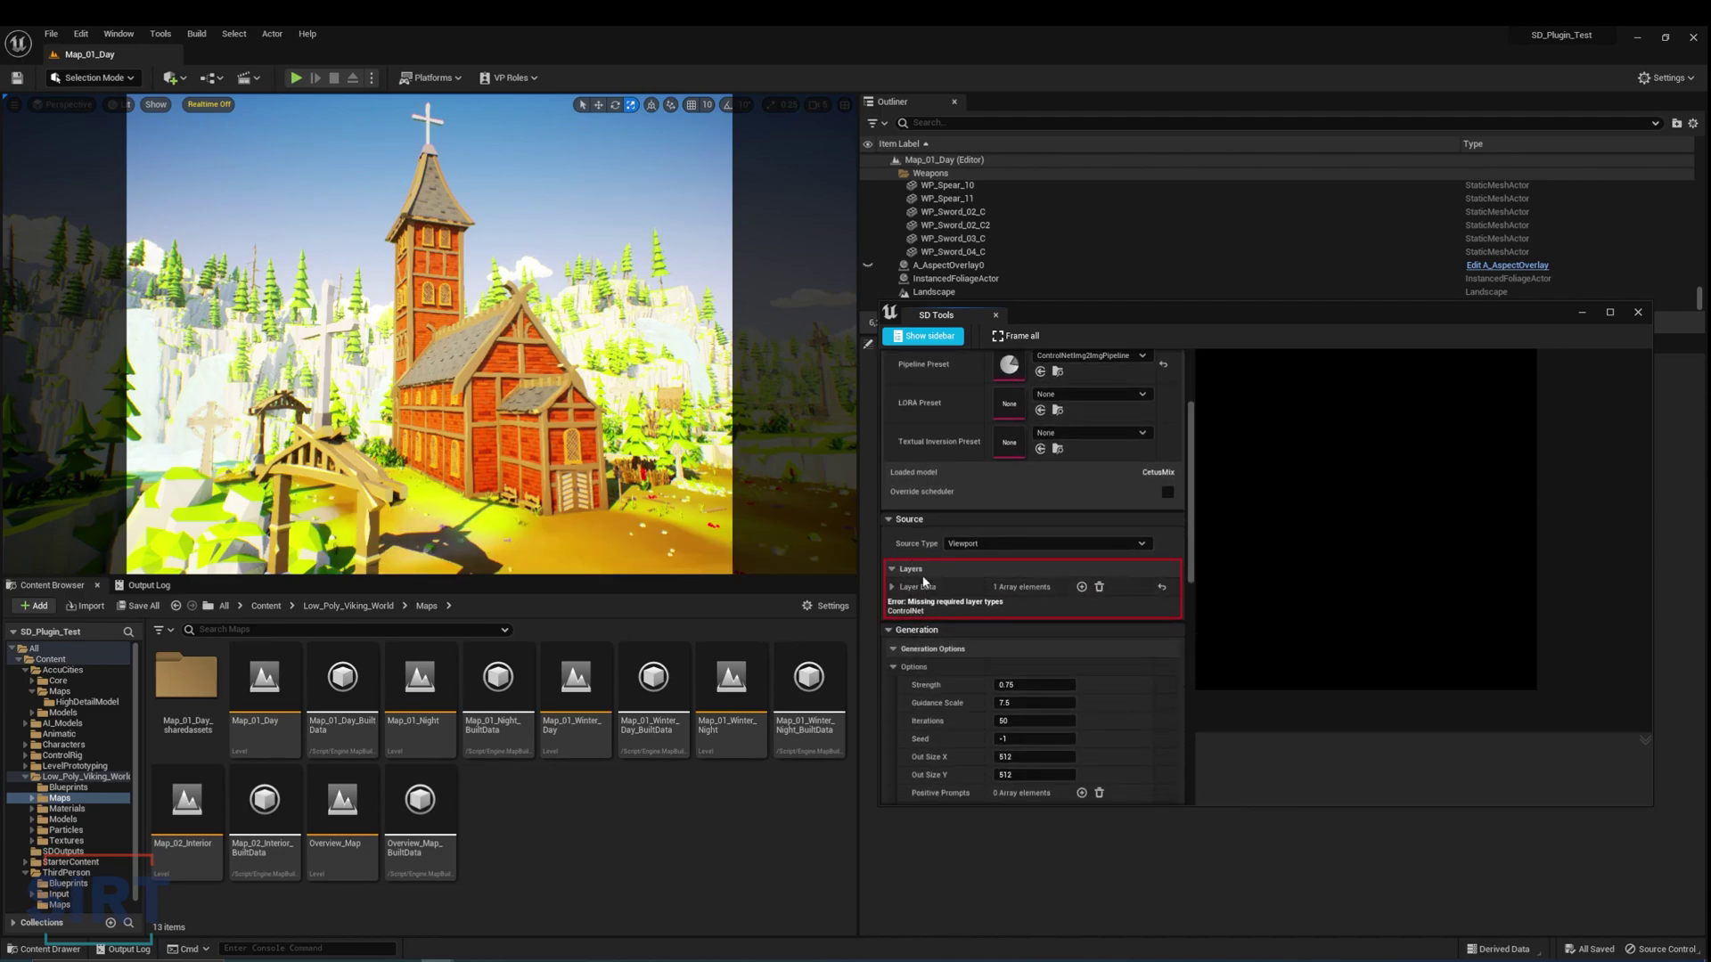
- Add layer Index [1] under Layer Data and drag CannyLayerProcessor into its Processor slot
{"action": "left_click", "coordinate": [903, 589]}
{"action": "left_click", "coordinate": [903, 606]}
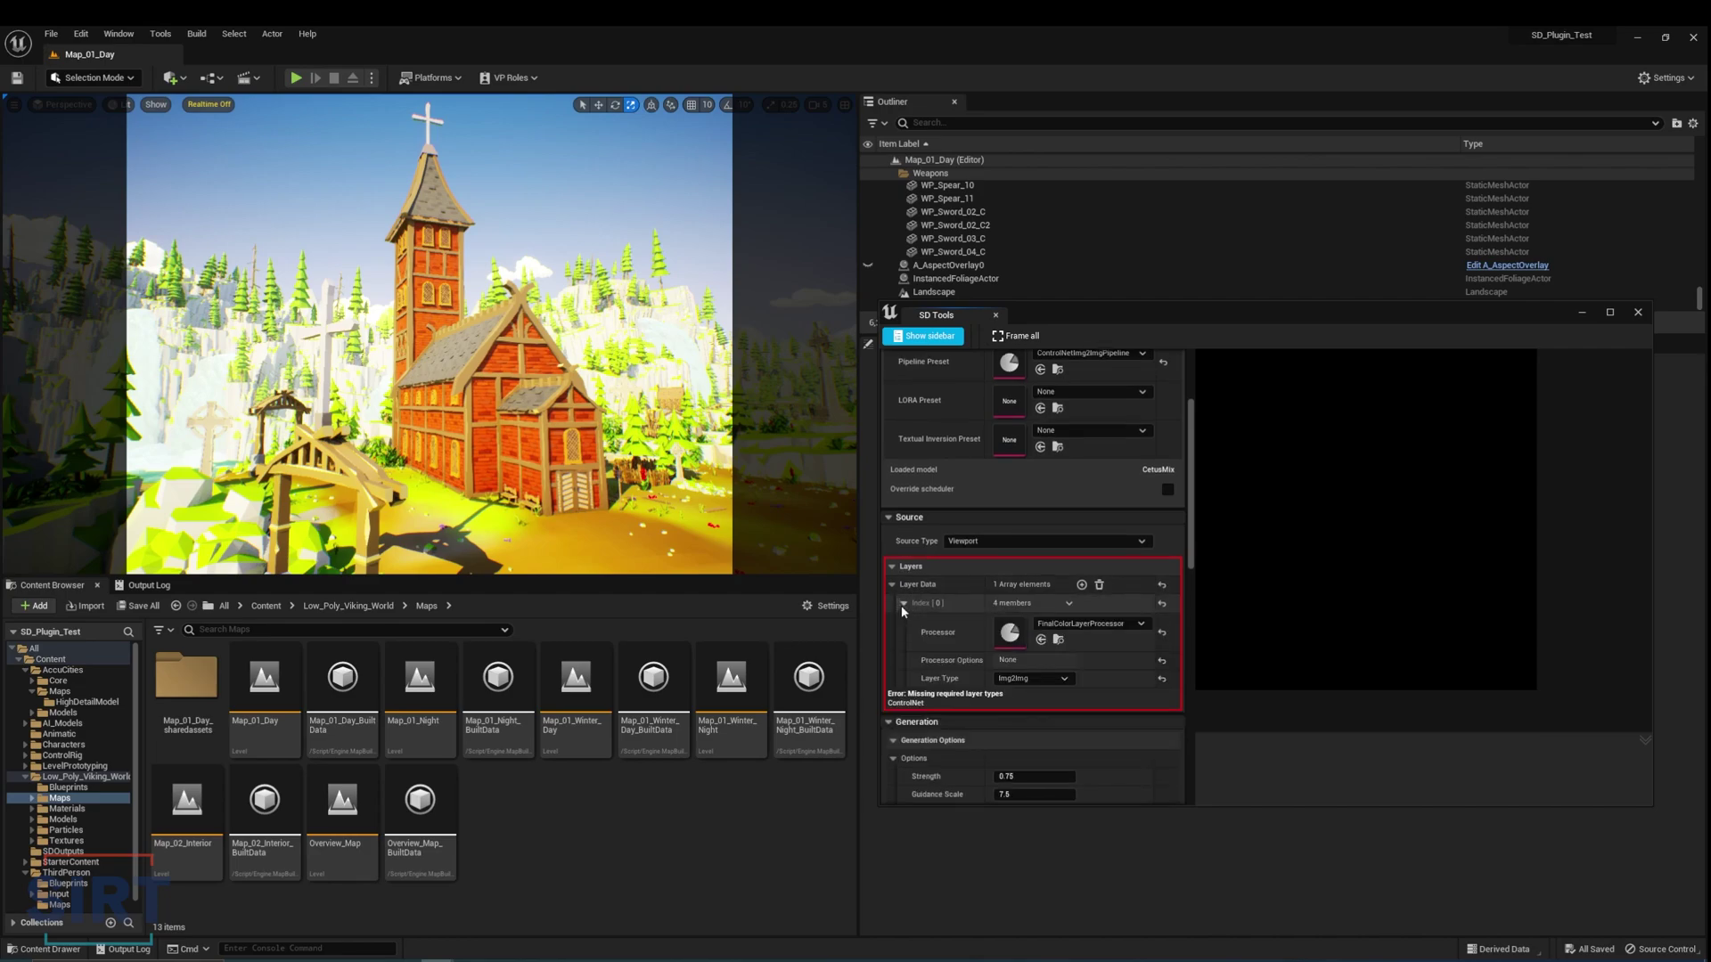
{"action": "left_click", "coordinate": [1082, 587]}
{"action": "scroll", "coordinate": [1024, 623], "scroll_direction": "down", "scroll_amount": 1}
{"action": "left_click", "coordinate": [904, 657]}
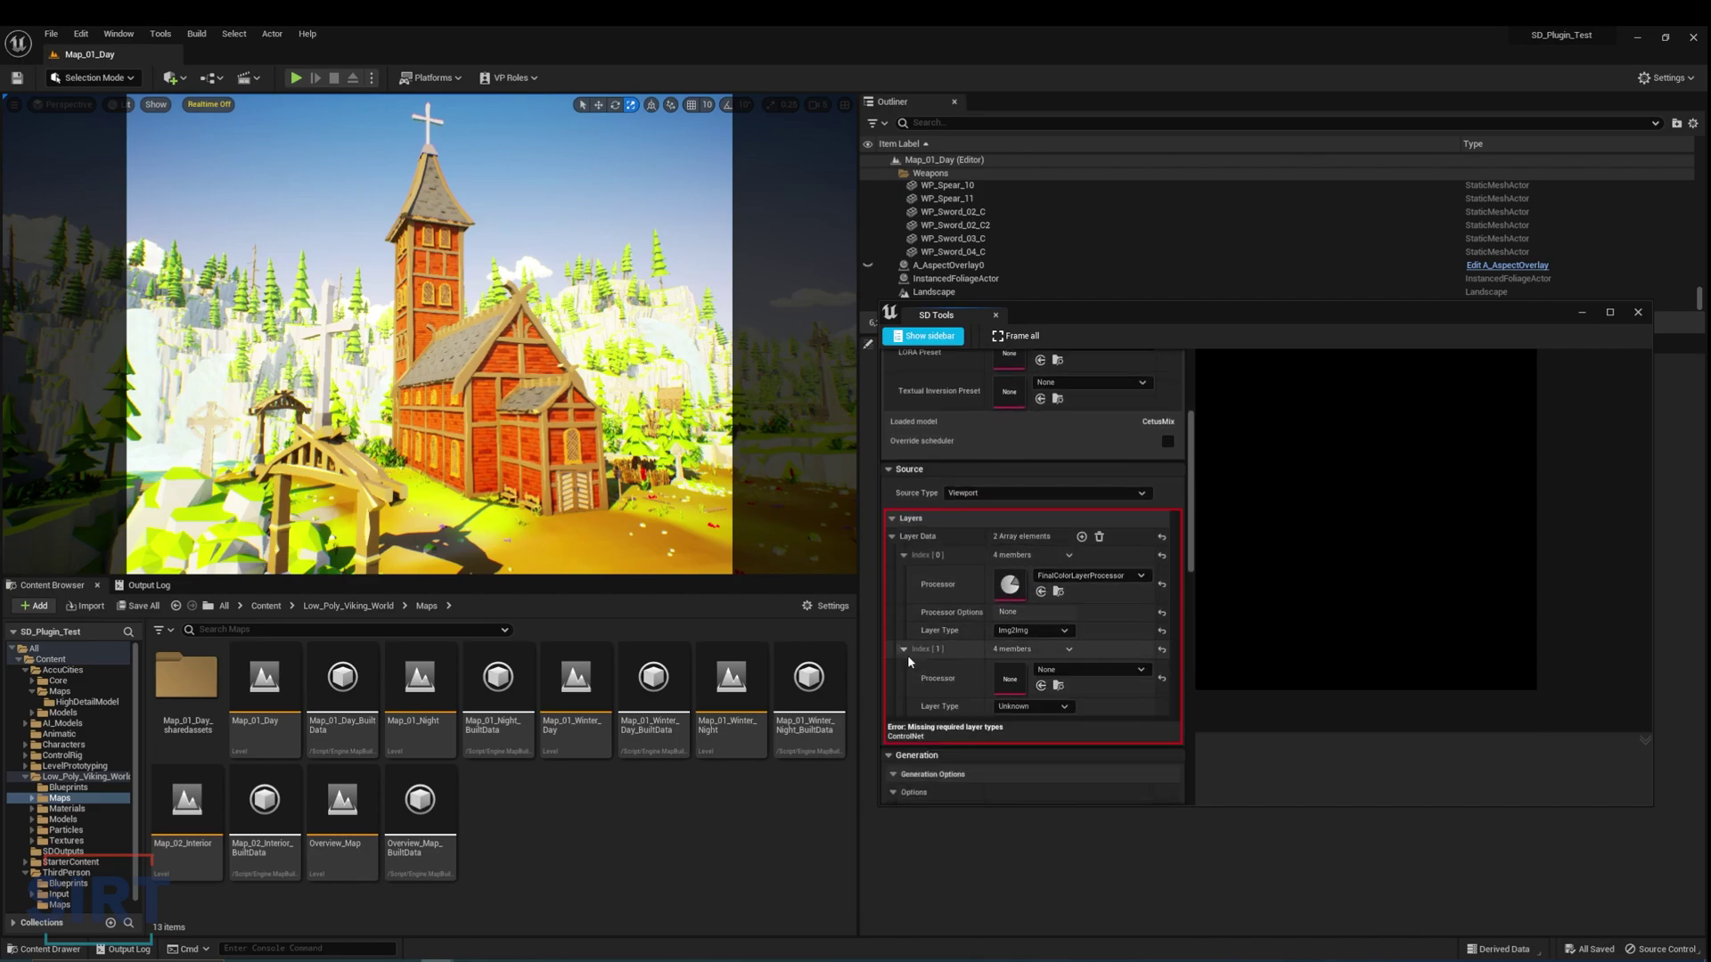
{"action": "left_click", "coordinate": [1058, 599]}
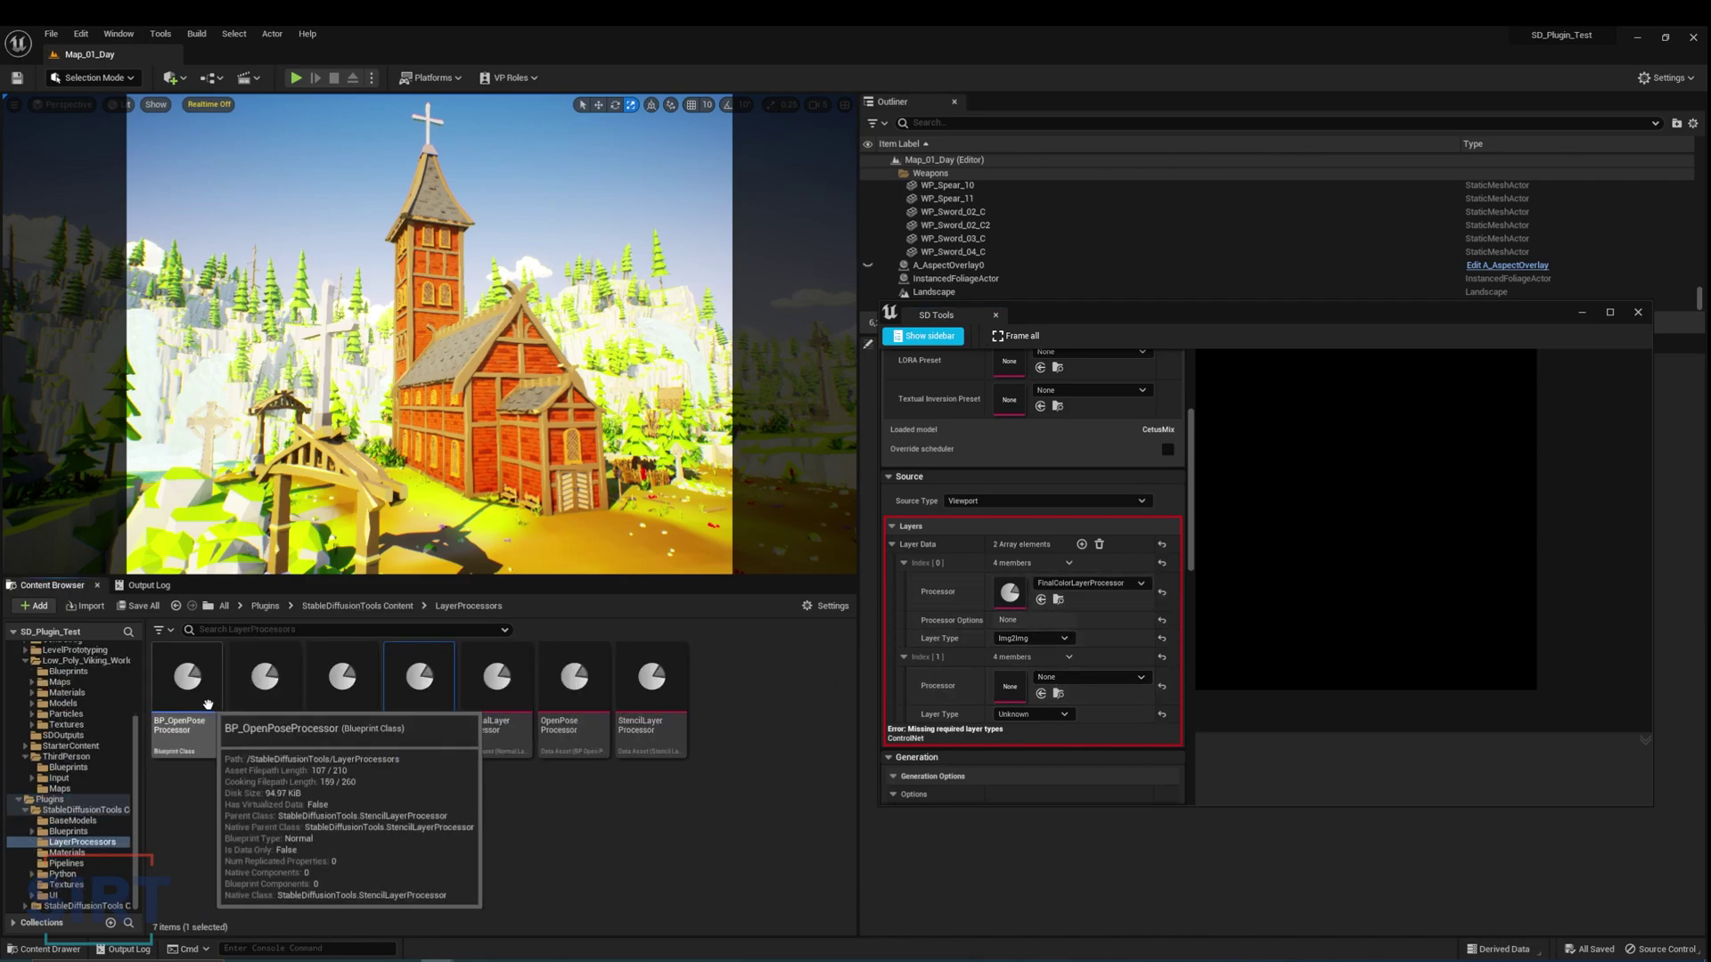
{"action": "left_click_drag", "start_coordinate": [264, 686], "coordinate": [1019, 686]}
{"action": "scroll", "coordinate": [1087, 524], "scroll_direction": "down", "scroll_amount": 5}
{"action": "scroll", "coordinate": [1083, 538], "scroll_direction": "down", "scroll_amount": 2}
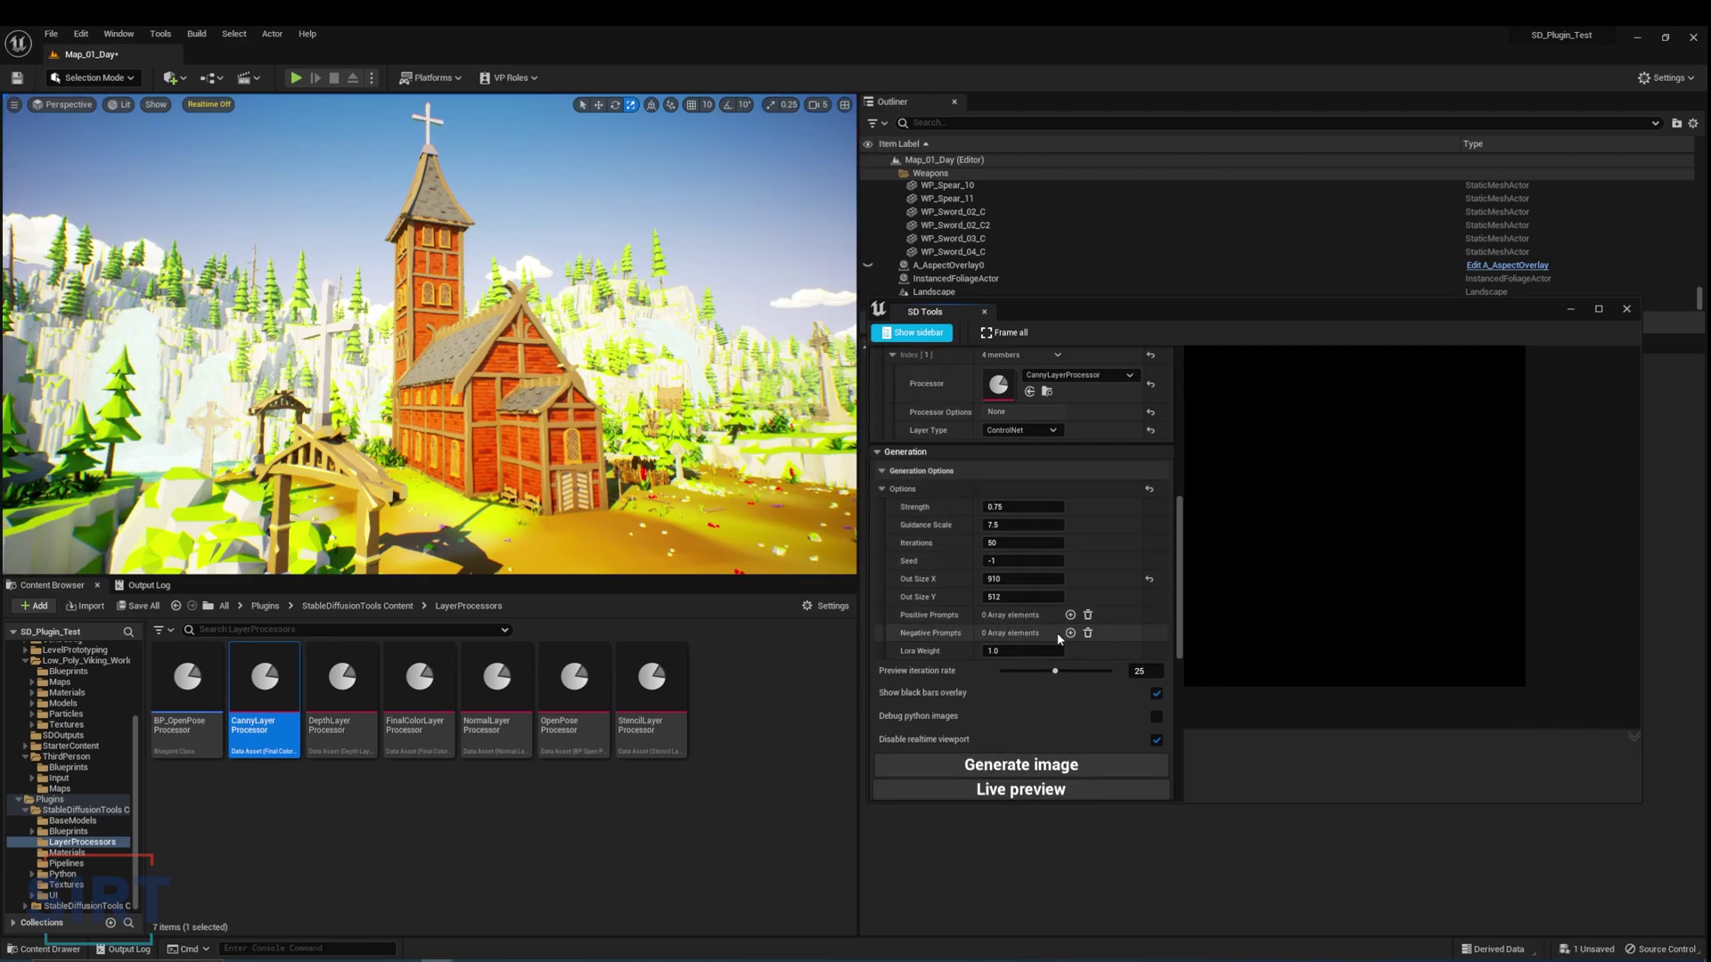
- Copy the positive prompt line from the template file and paste it into Positive Prompts
{"action": "left_click", "coordinate": [503, 959]}
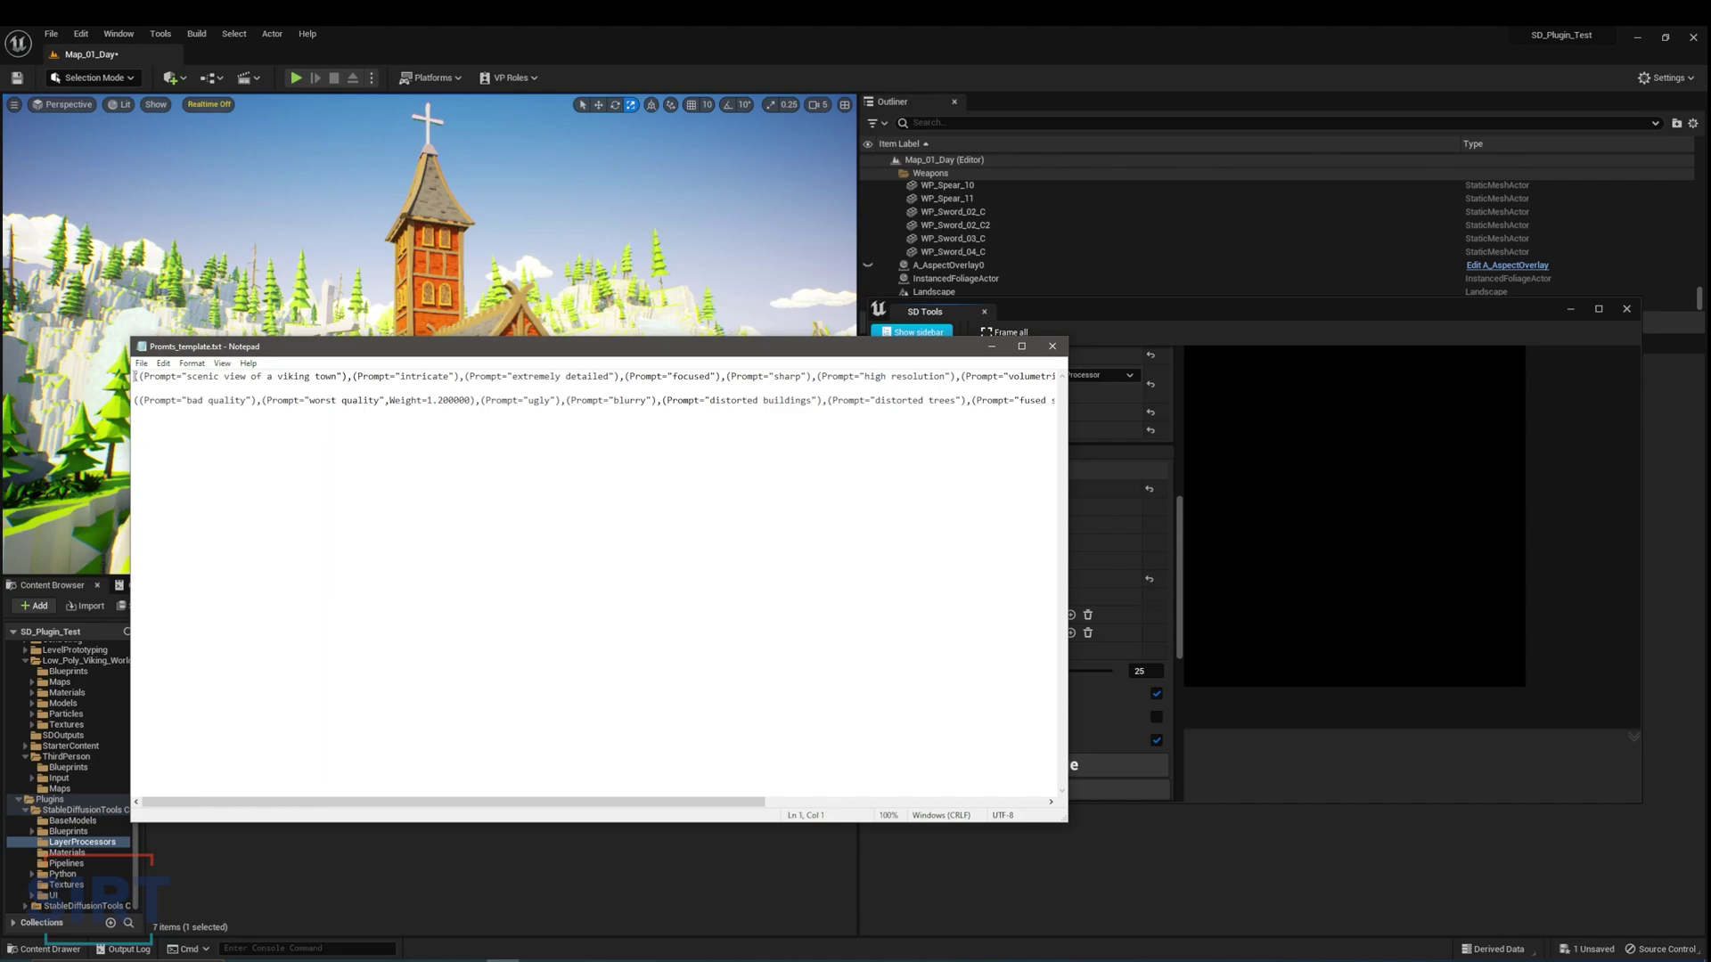
{"action": "left_click_drag", "start_coordinate": [135, 376], "coordinate": [1005, 393]}
{"action": "right_click", "coordinate": [1027, 385]}
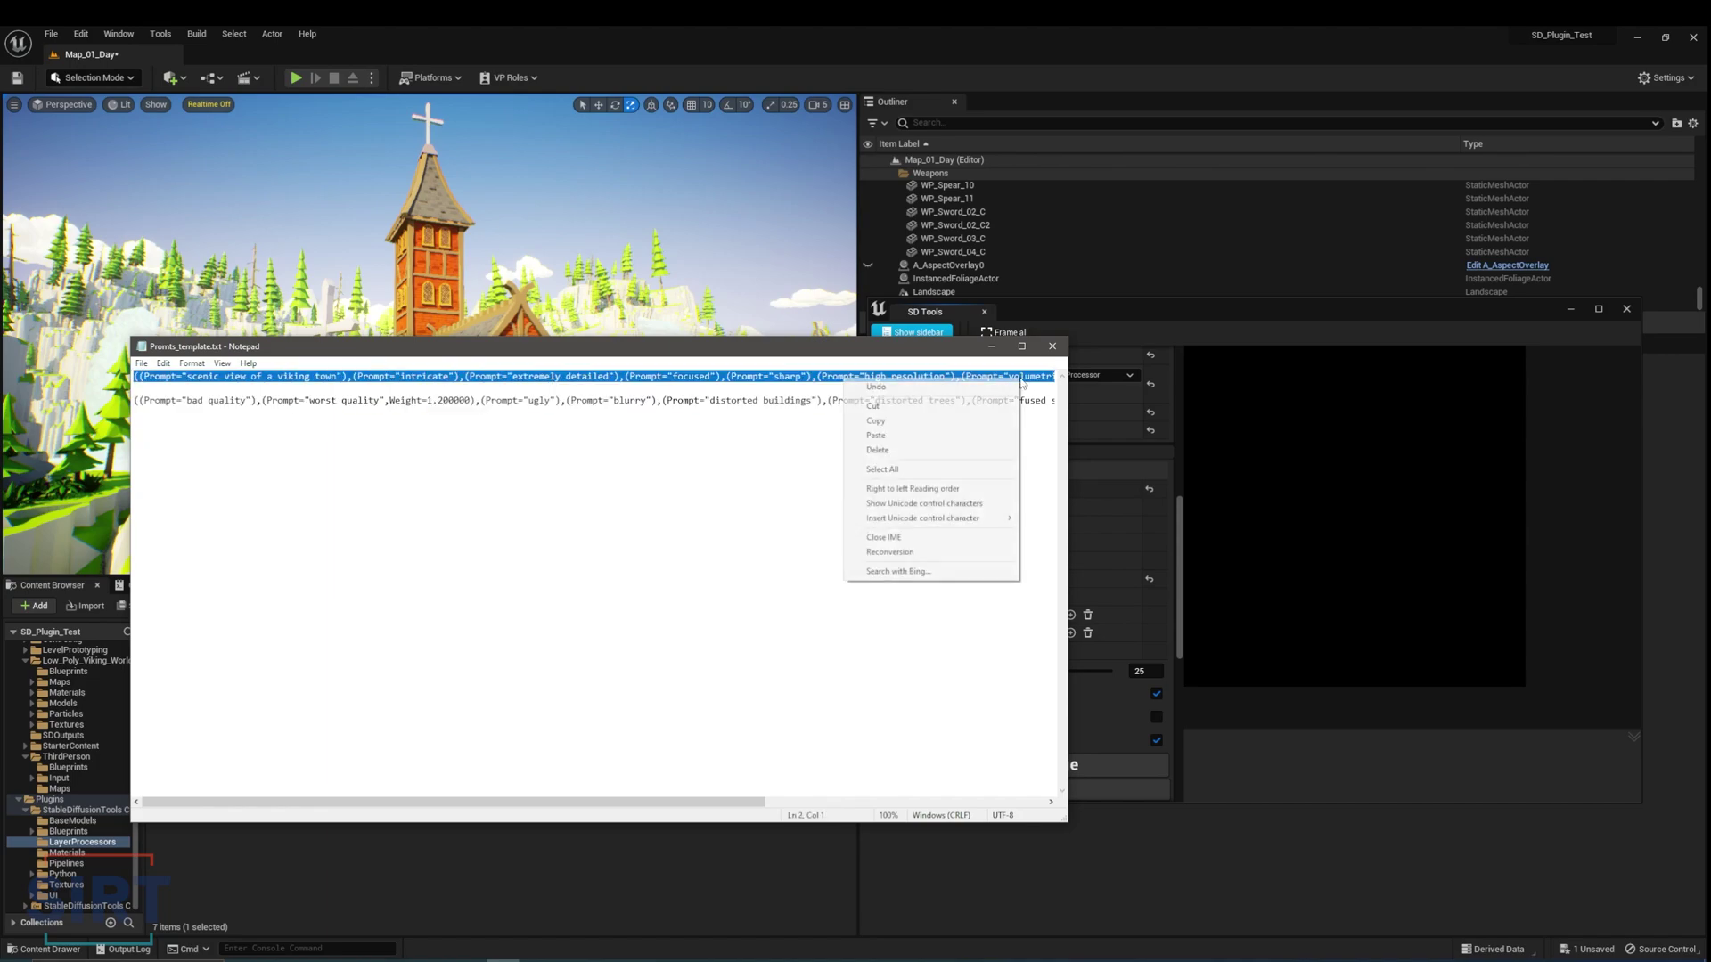
{"action": "left_click", "coordinate": [967, 418]}
{"action": "left_click", "coordinate": [1083, 457]}
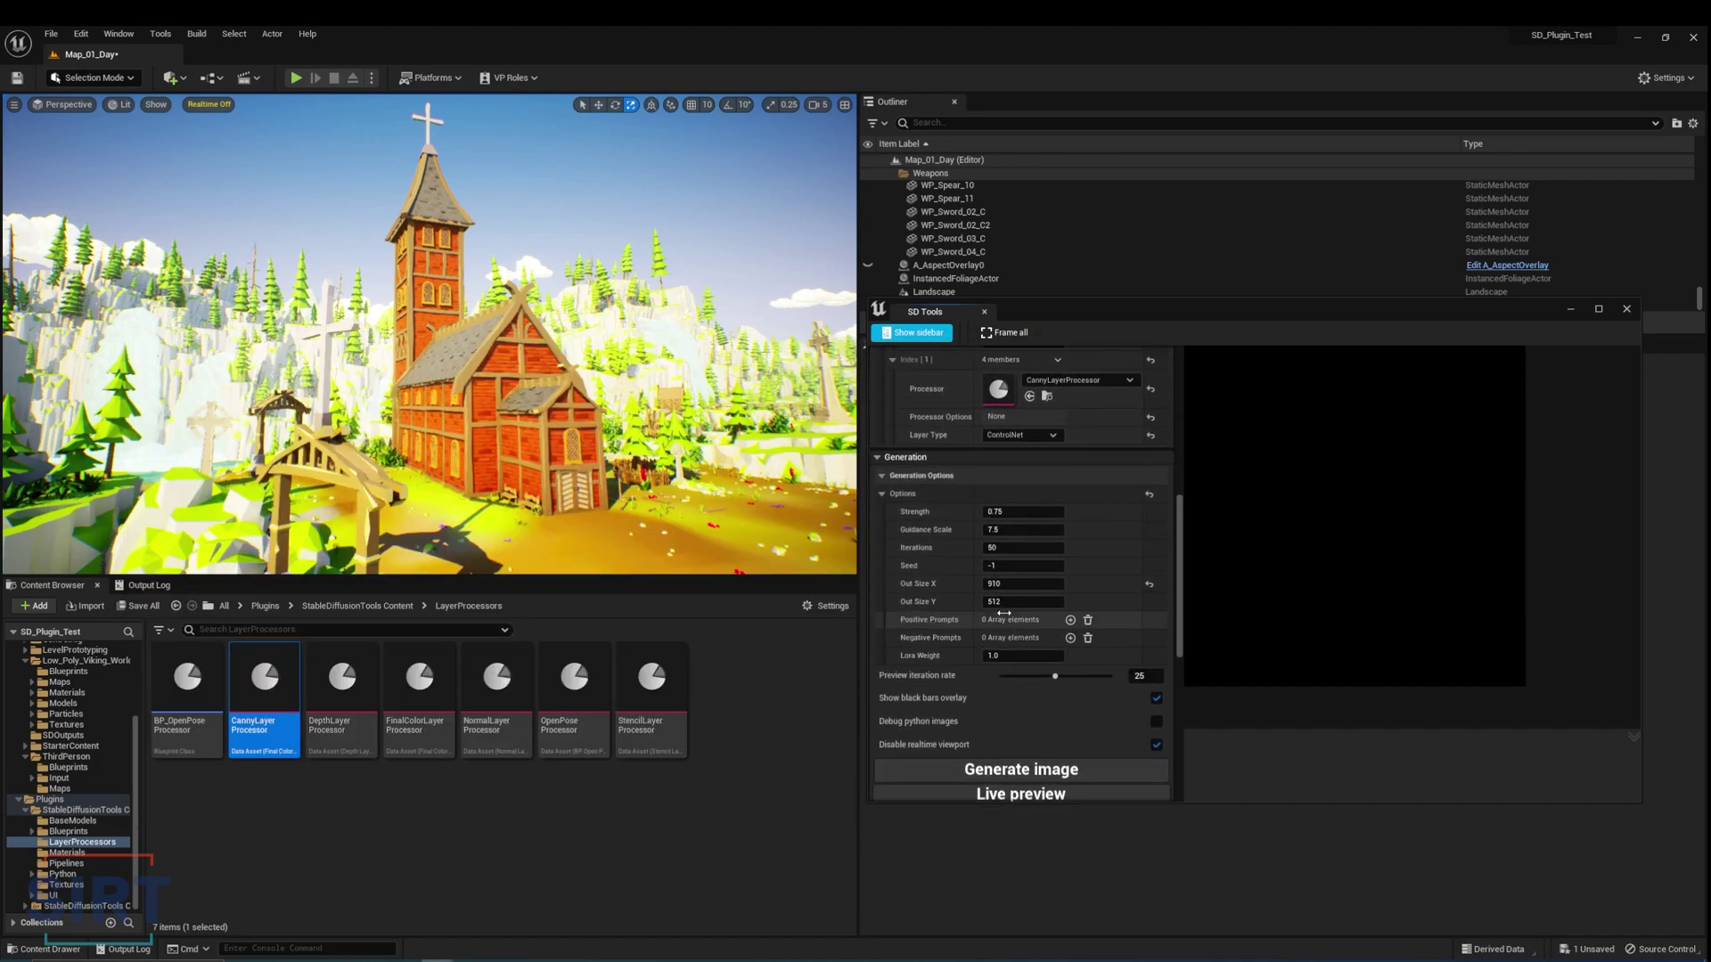
{"action": "right_click", "coordinate": [1006, 613]}
{"action": "left_click", "coordinate": [1044, 641]}
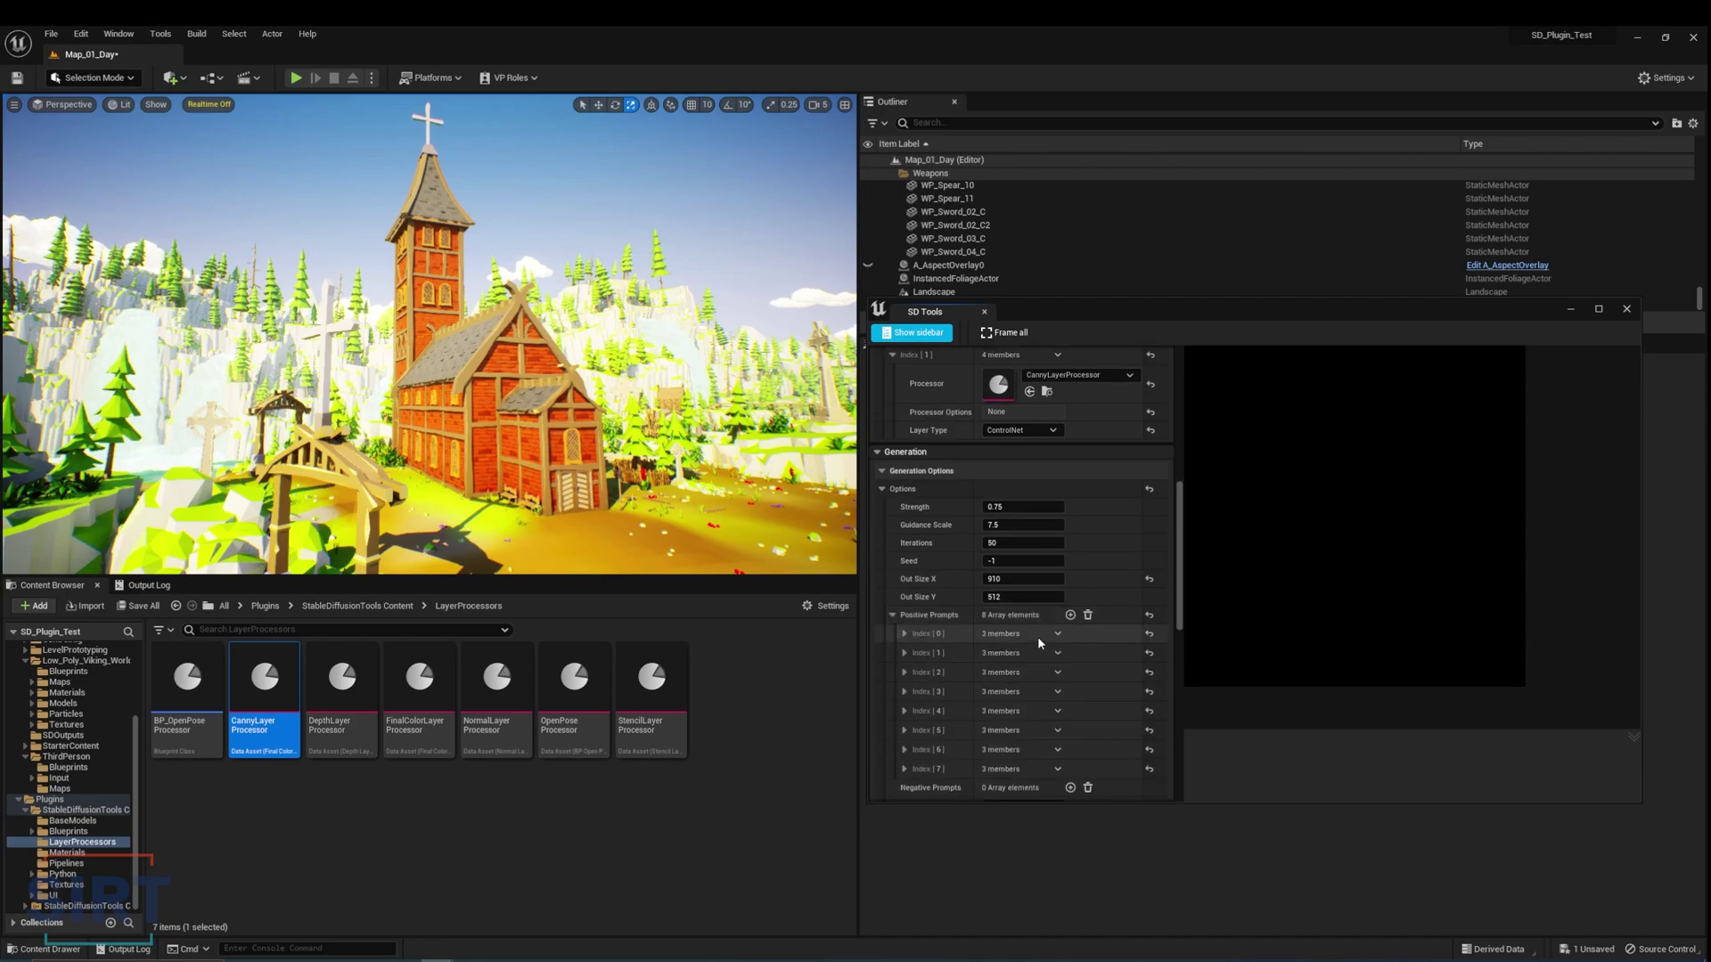
{"action": "scroll", "coordinate": [1029, 629], "scroll_direction": "down", "scroll_amount": 2}
- Copy the negative prompt line from the template file
{"action": "key", "text": "alt+Tab"}
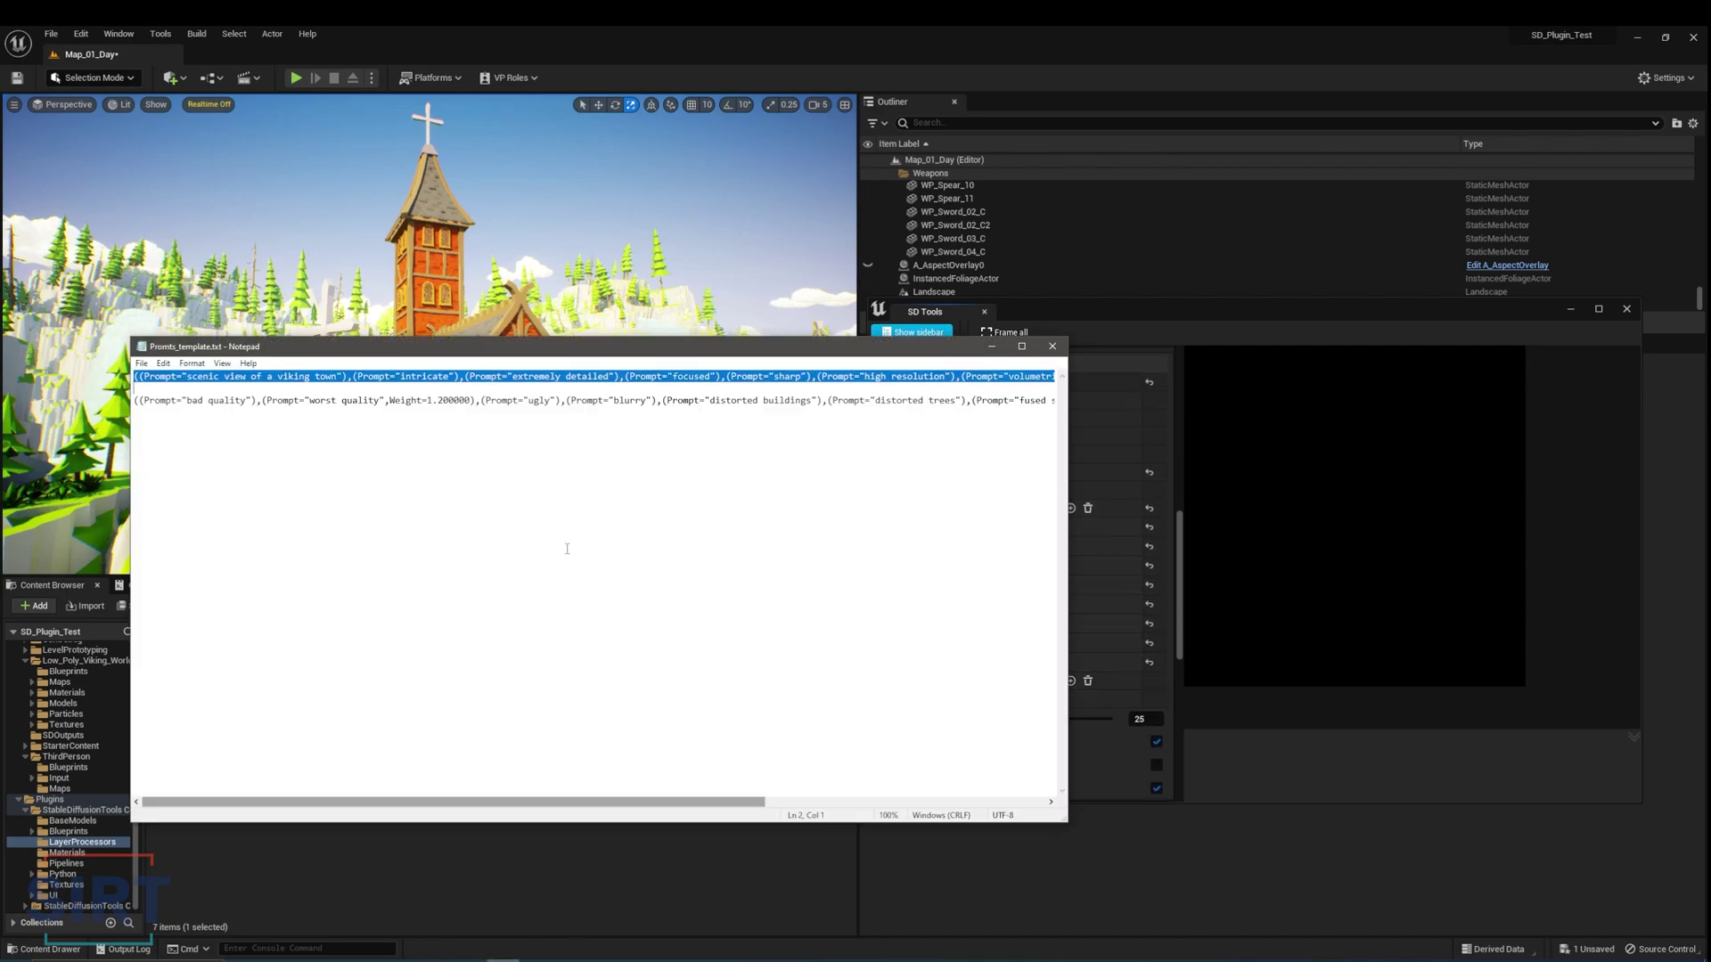
{"action": "left_click_drag", "start_coordinate": [137, 402], "coordinate": [817, 401]}
{"action": "right_click", "coordinate": [764, 410]}
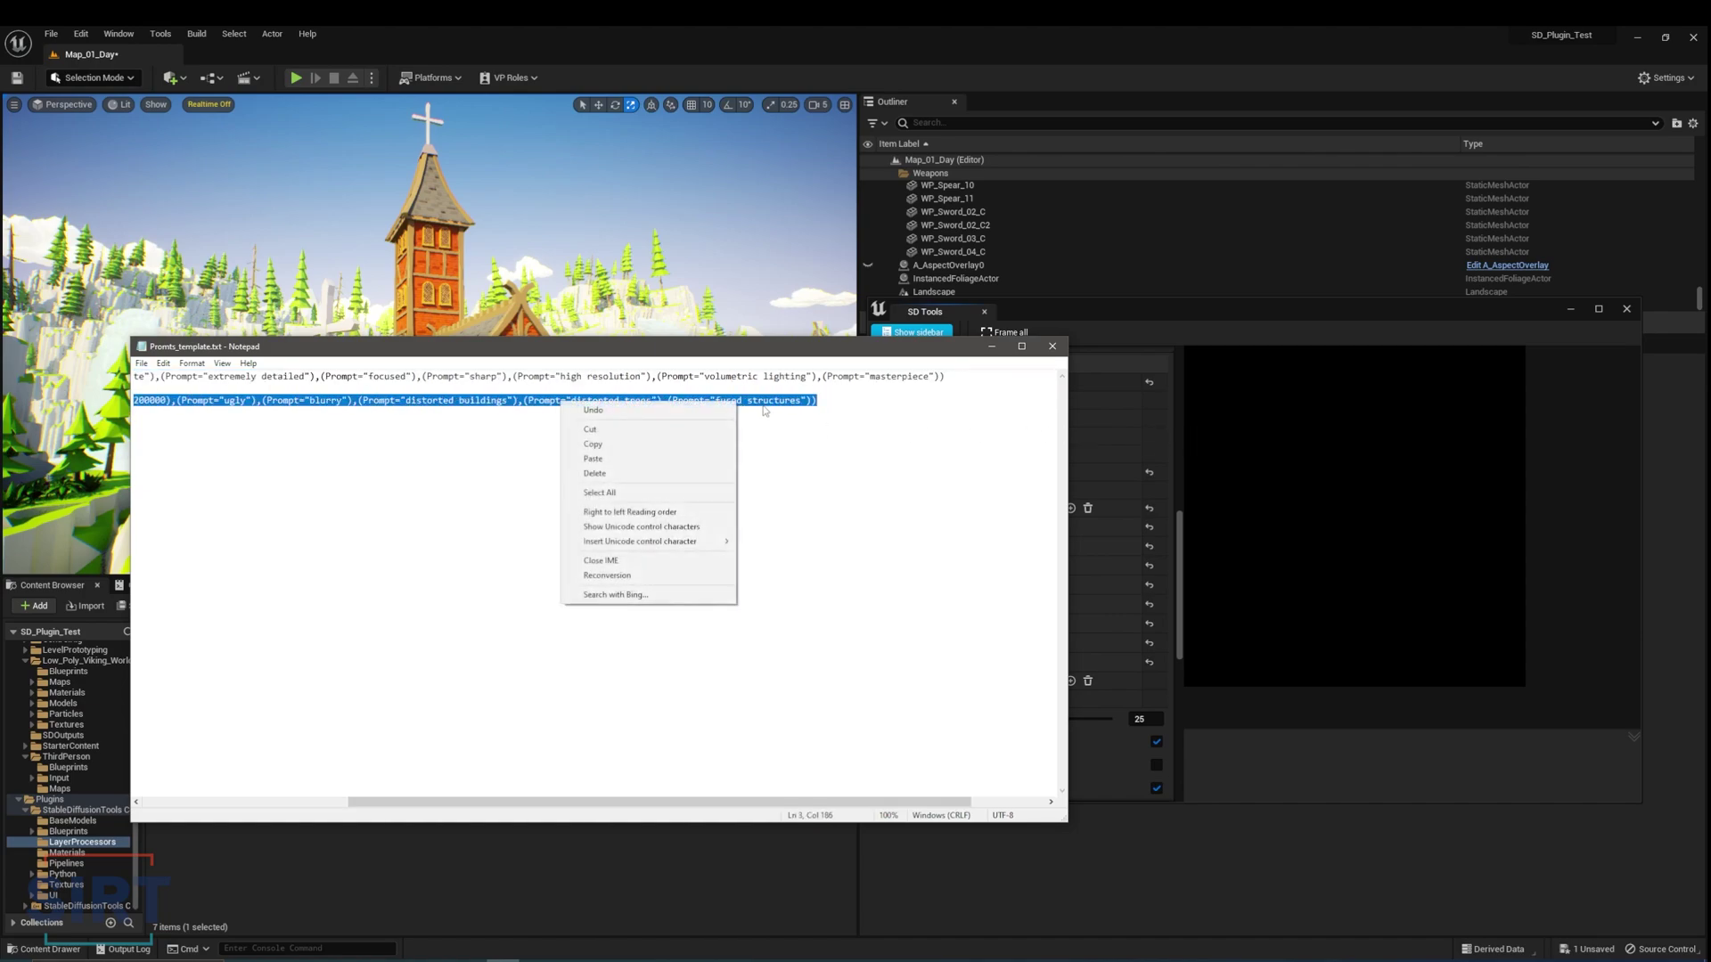
{"action": "left_click", "coordinate": [703, 444]}
{"action": "key", "text": "alt+Tab"}
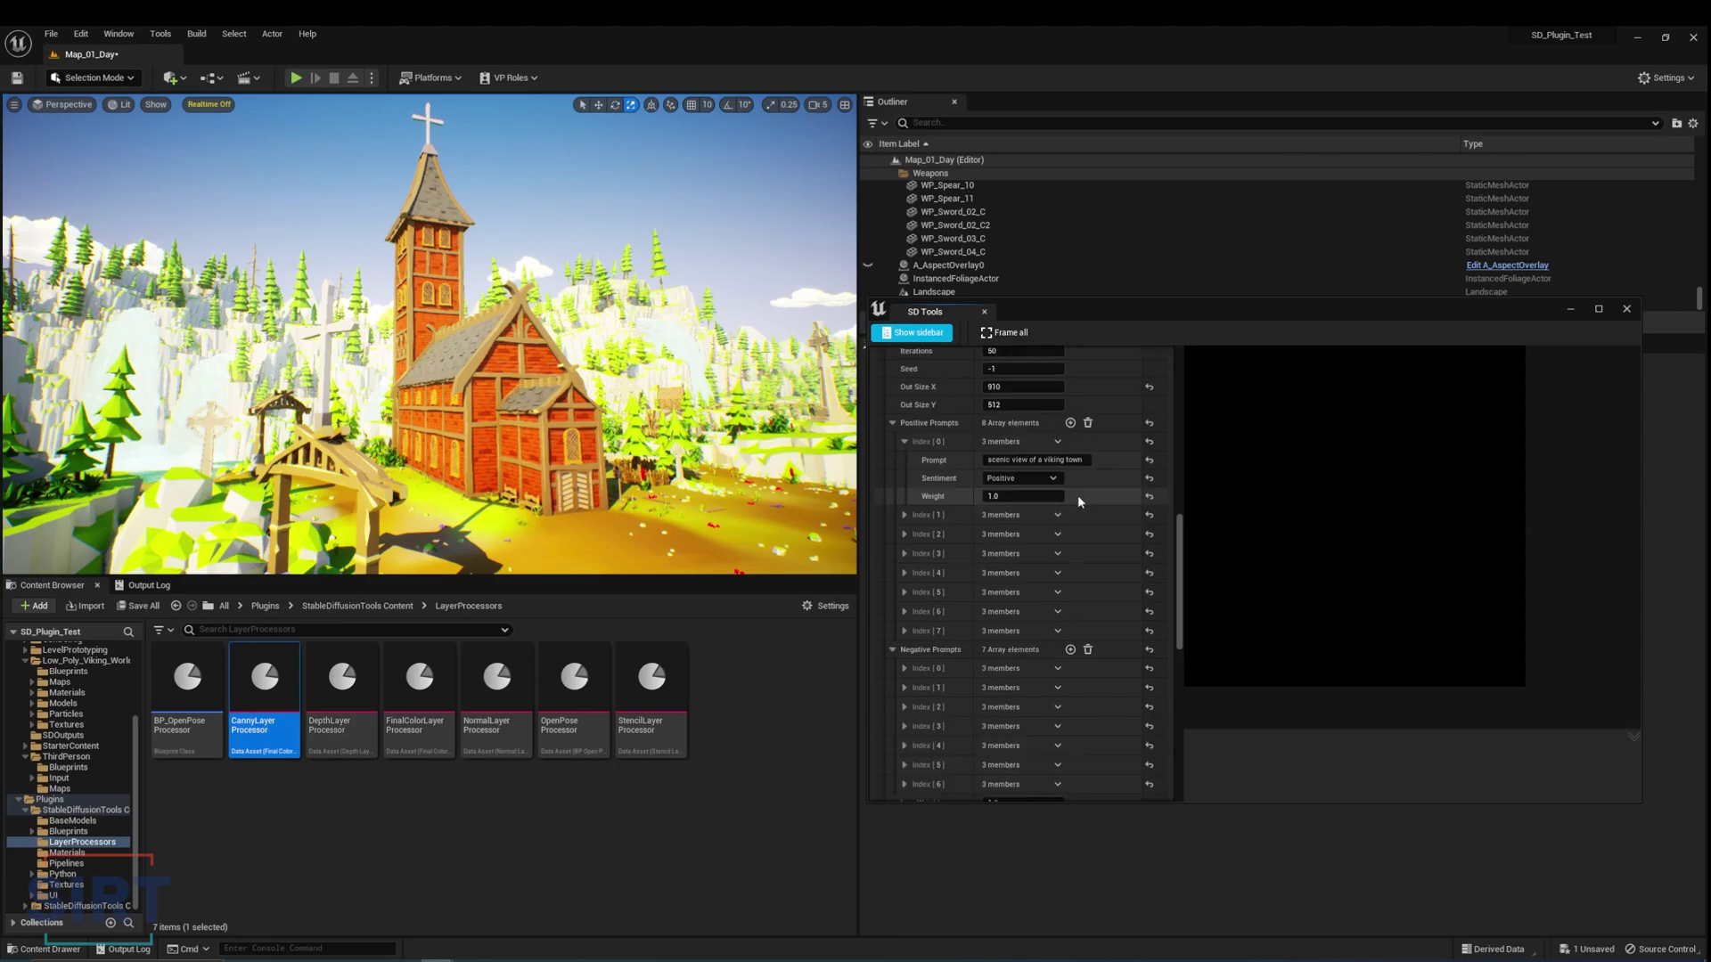
- Set the Guidance Scale to 9.0
{"action": "scroll", "coordinate": [1077, 494], "scroll_direction": "up", "scroll_amount": 3}
{"action": "left_click", "coordinate": [1021, 441]}
{"action": "key", "text": "Return"}
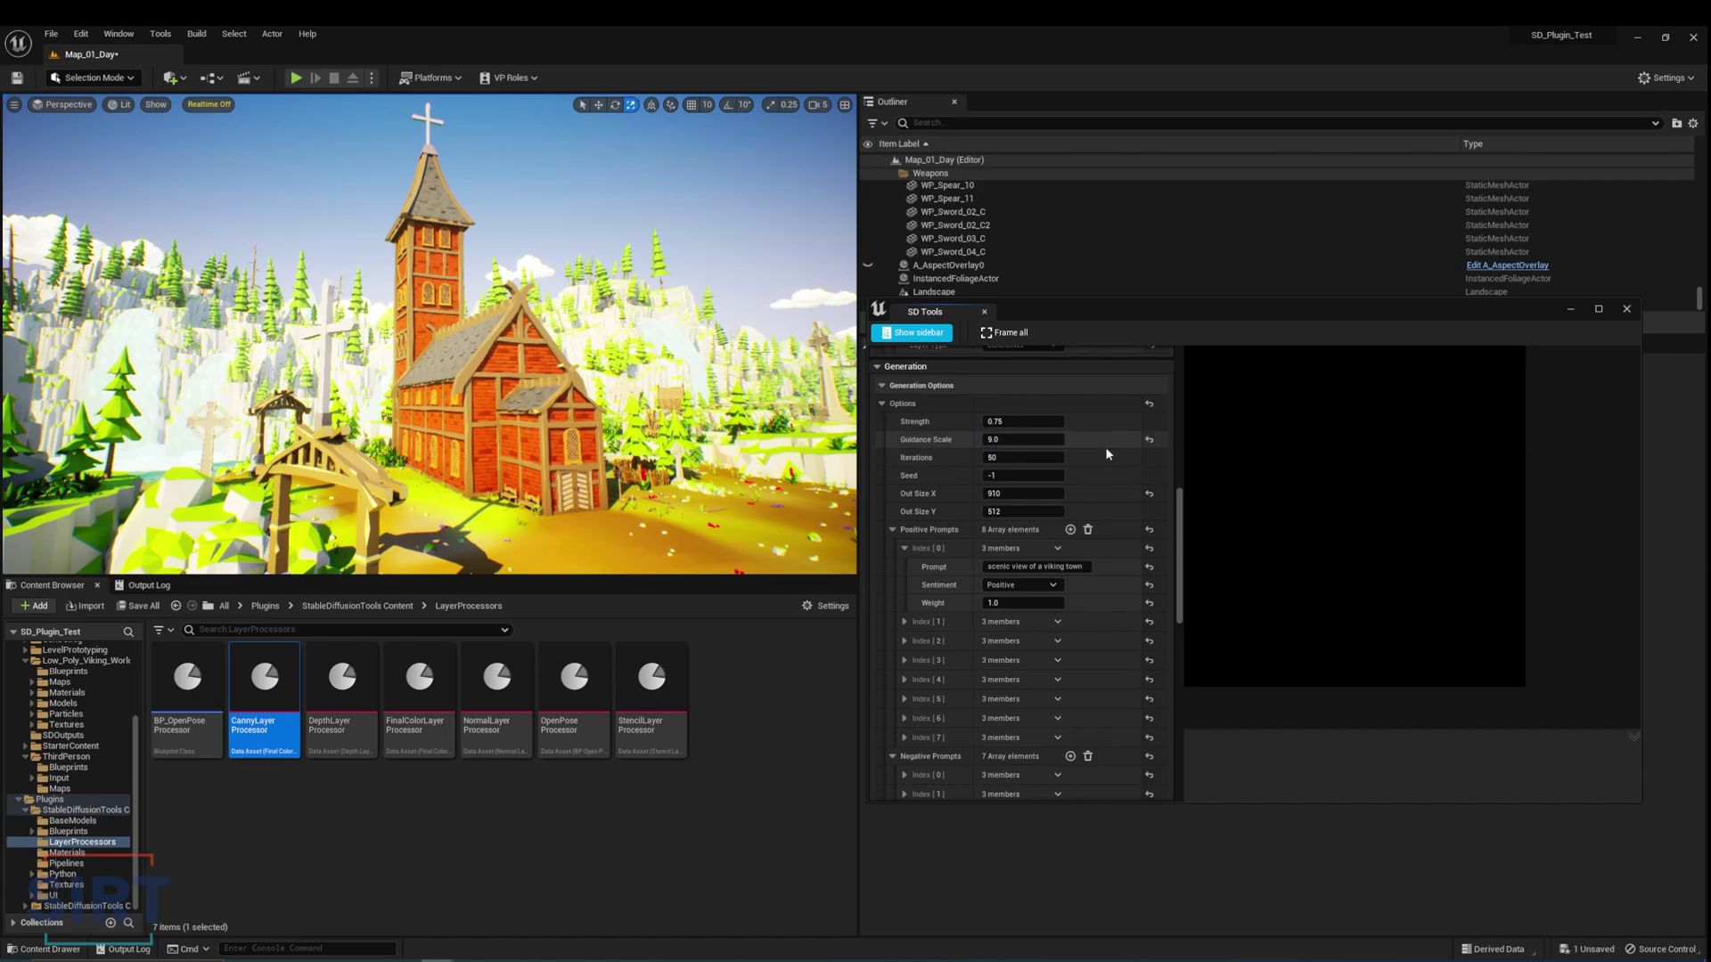
- Generate the stylized church image, follow progress in the Output Log, and pan the result
{"action": "scroll", "coordinate": [1105, 446], "scroll_direction": "down", "scroll_amount": 8}
{"action": "scroll", "coordinate": [1084, 676], "scroll_direction": "down", "scroll_amount": 3}
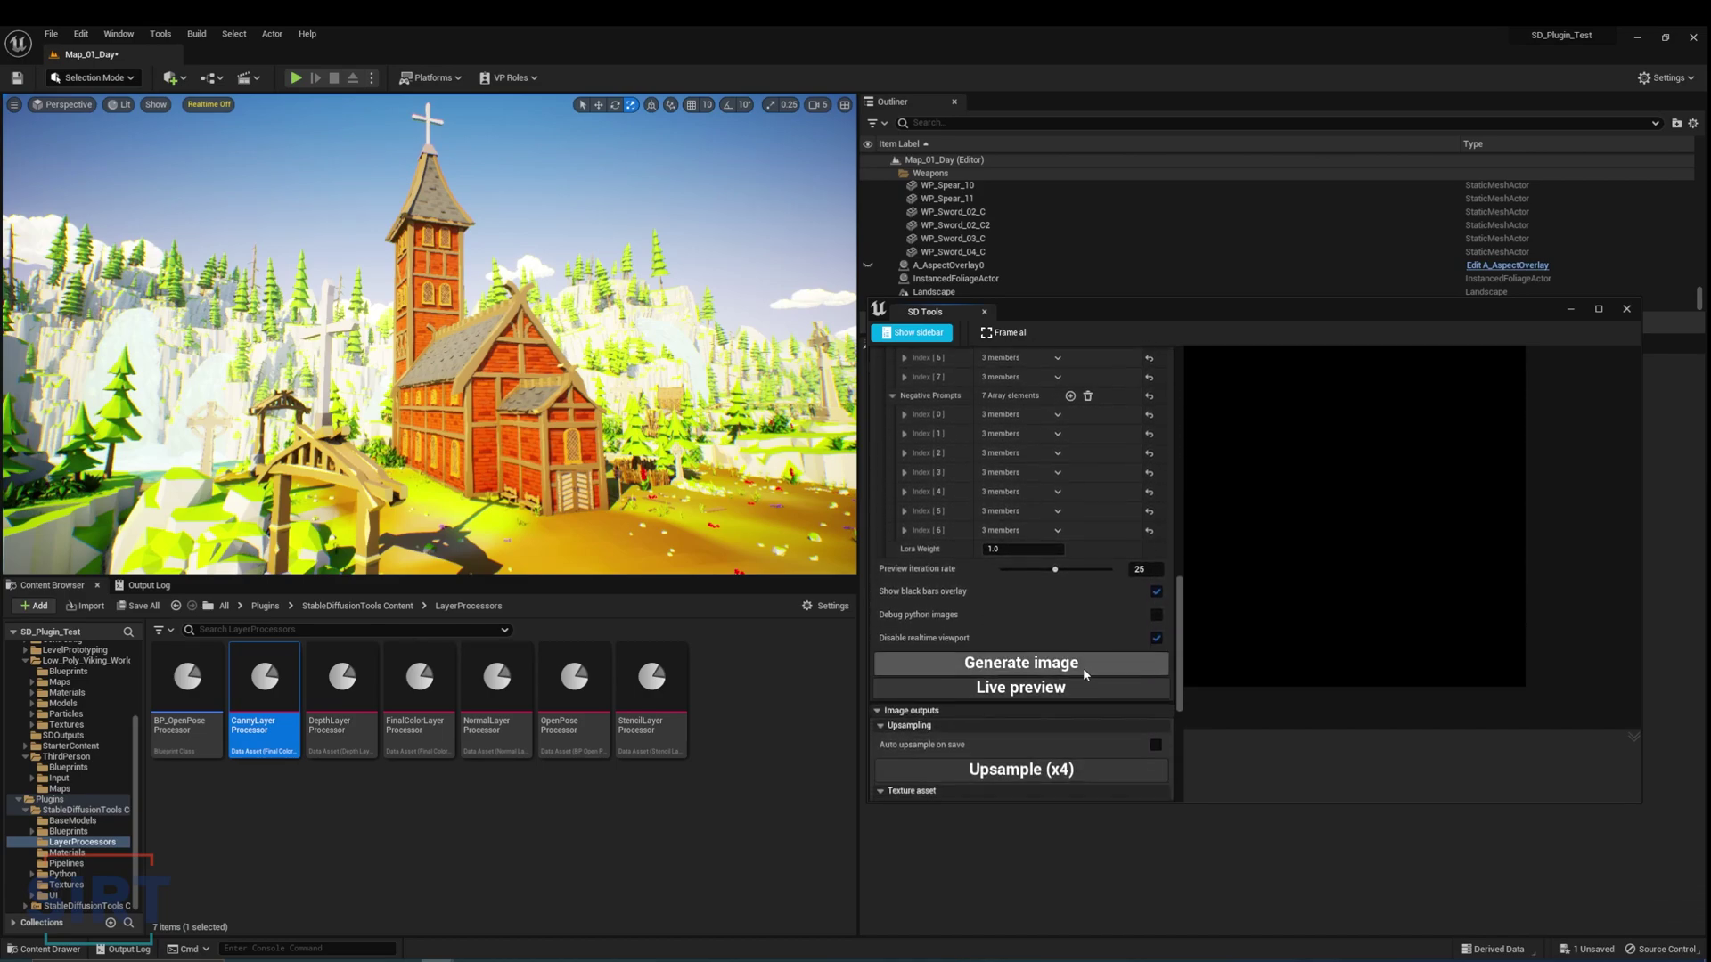
{"action": "left_click", "coordinate": [1082, 664]}
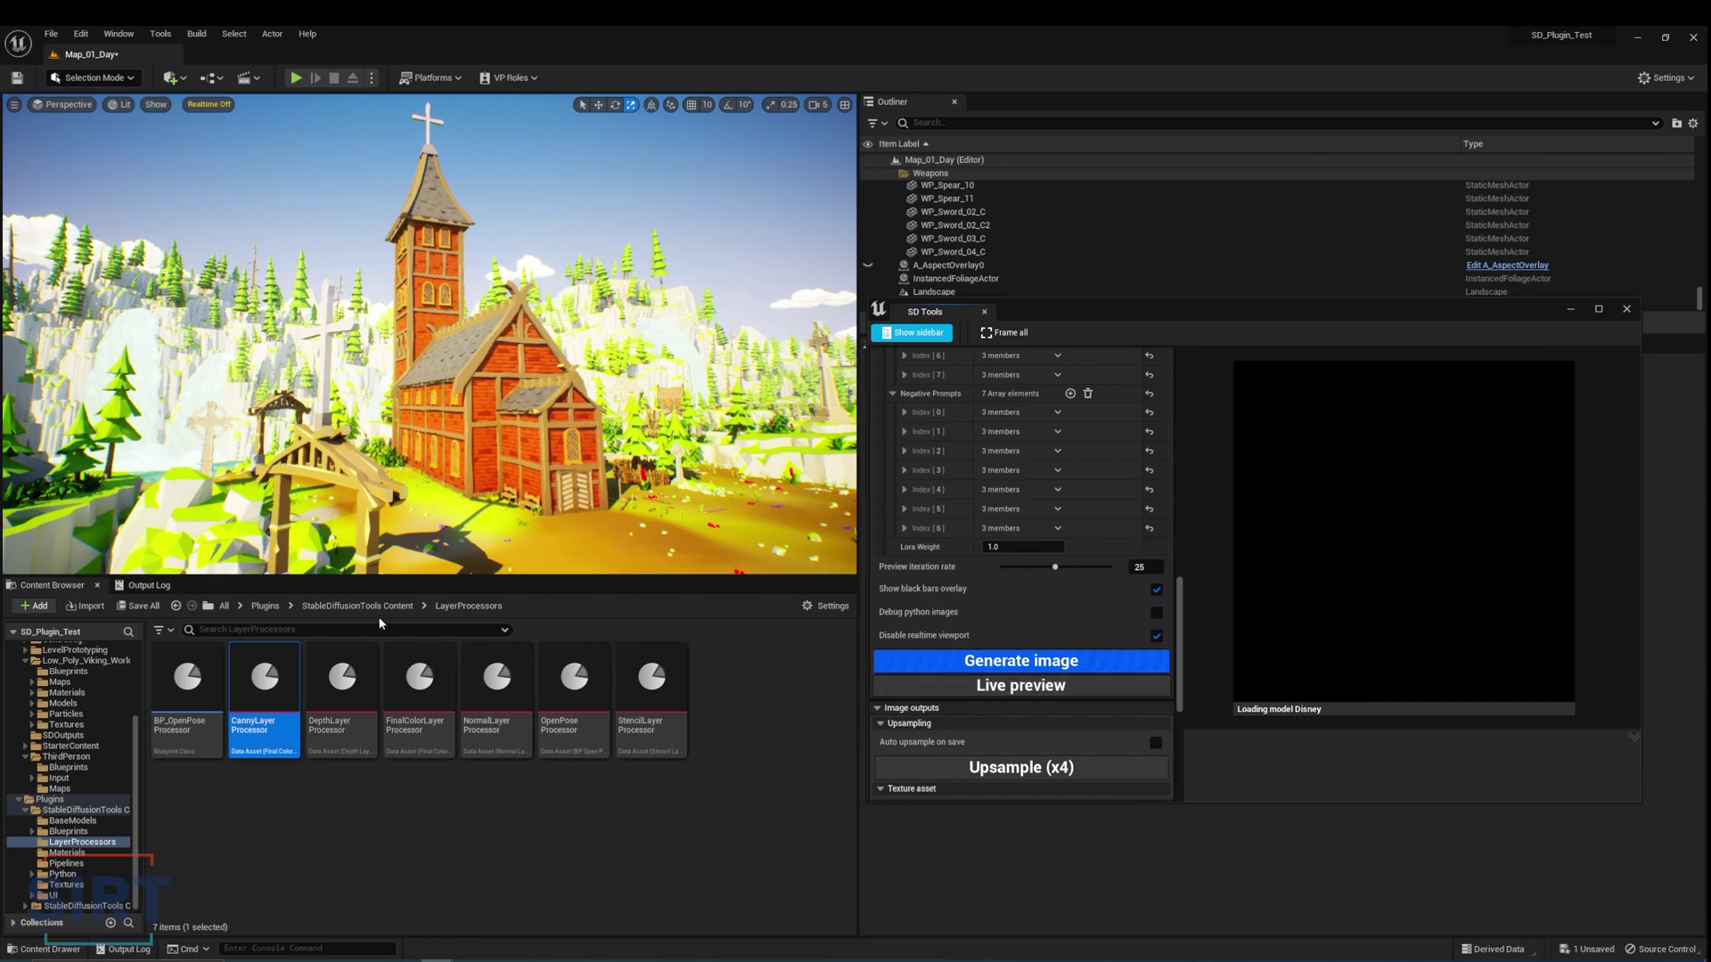
{"action": "left_click", "coordinate": [147, 586]}
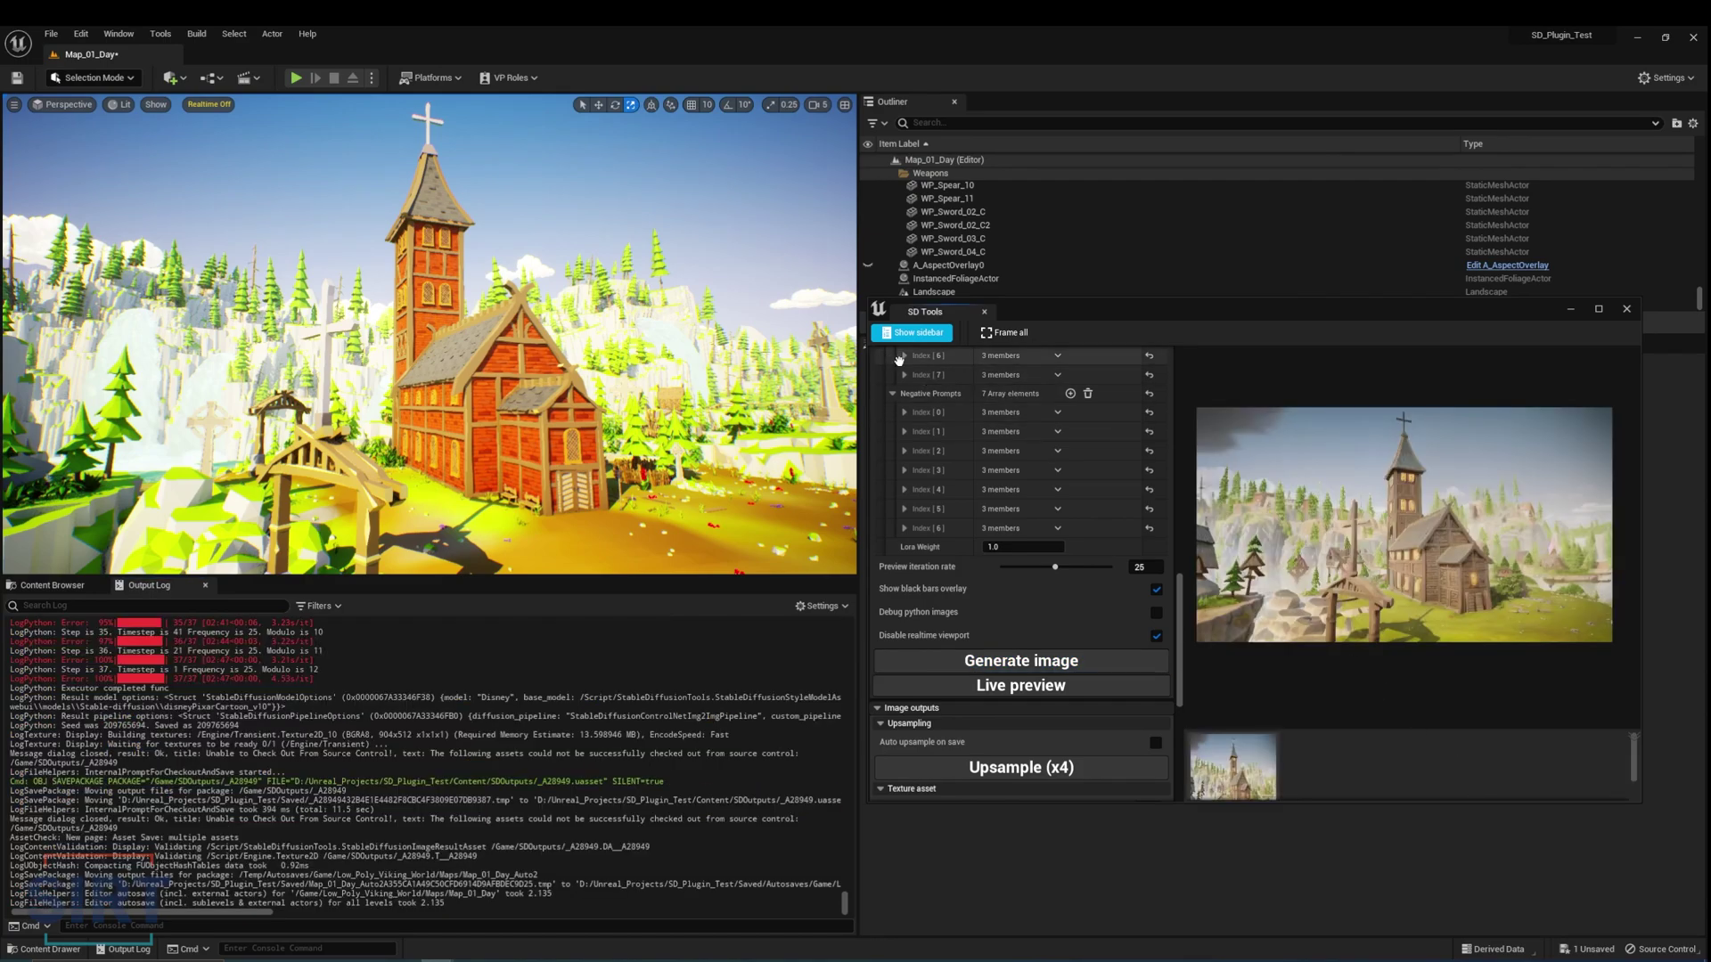
{"action": "left_click_drag", "start_coordinate": [1423, 315], "coordinate": [1381, 316]}
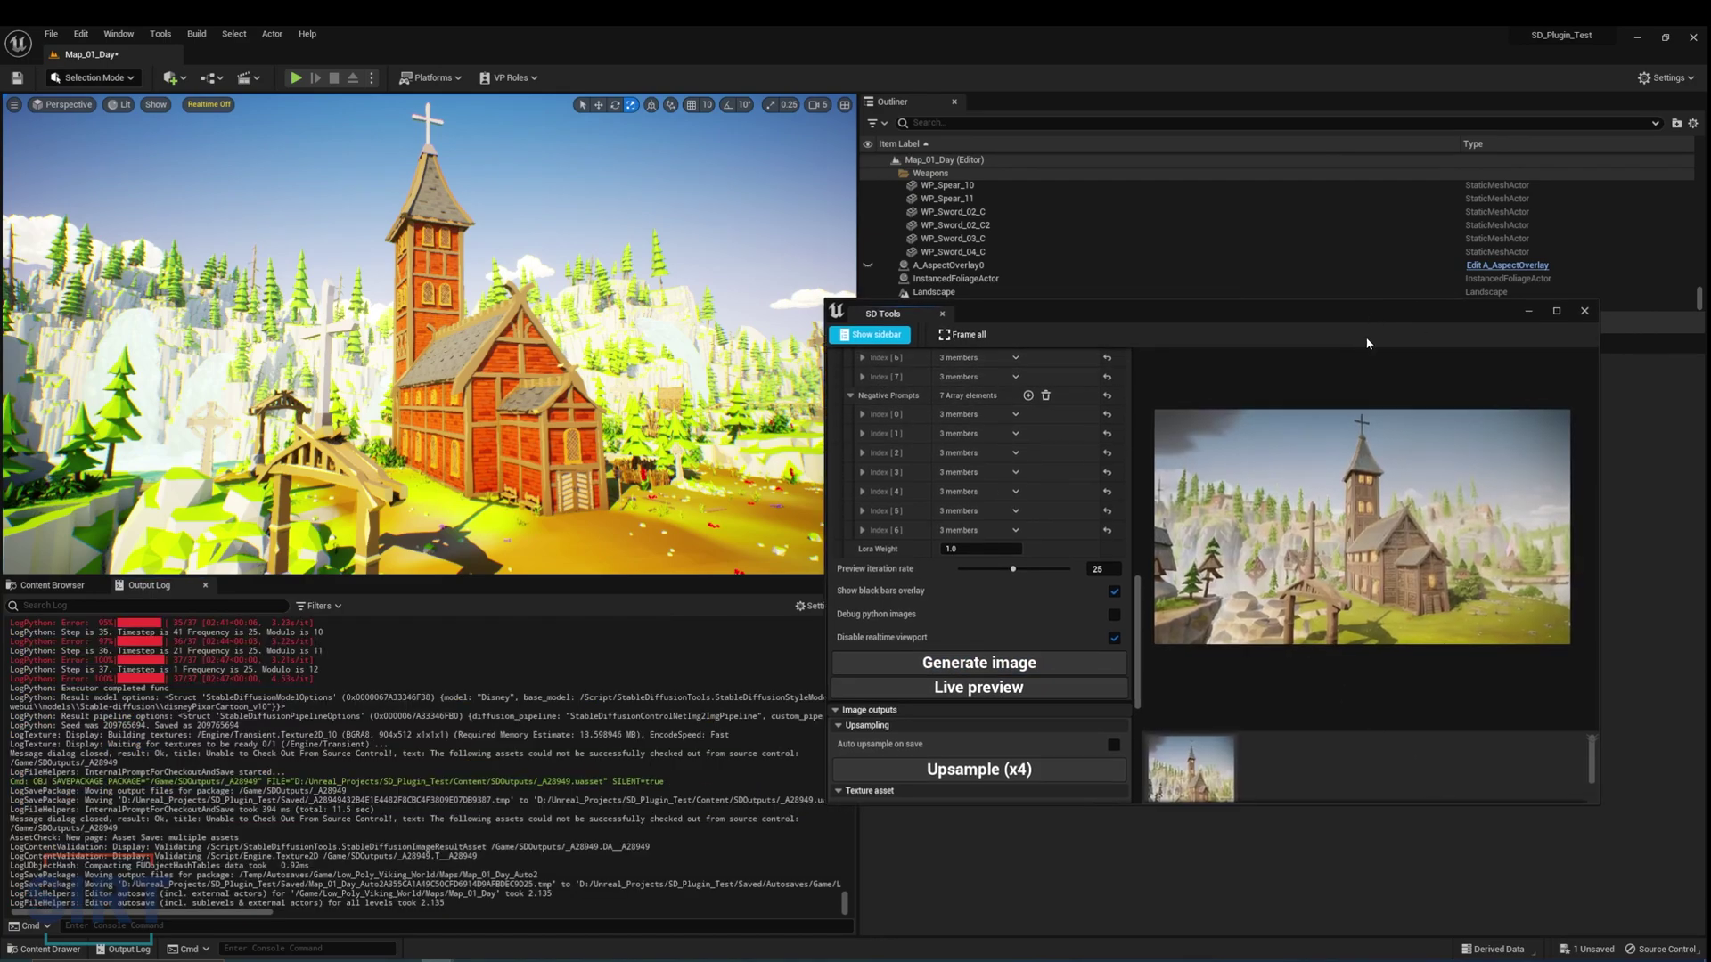
{"action": "scroll", "coordinate": [1369, 545], "scroll_direction": "up", "scroll_amount": 5}
{"action": "left_click_drag", "start_coordinate": [1370, 435], "coordinate": [1247, 441]}
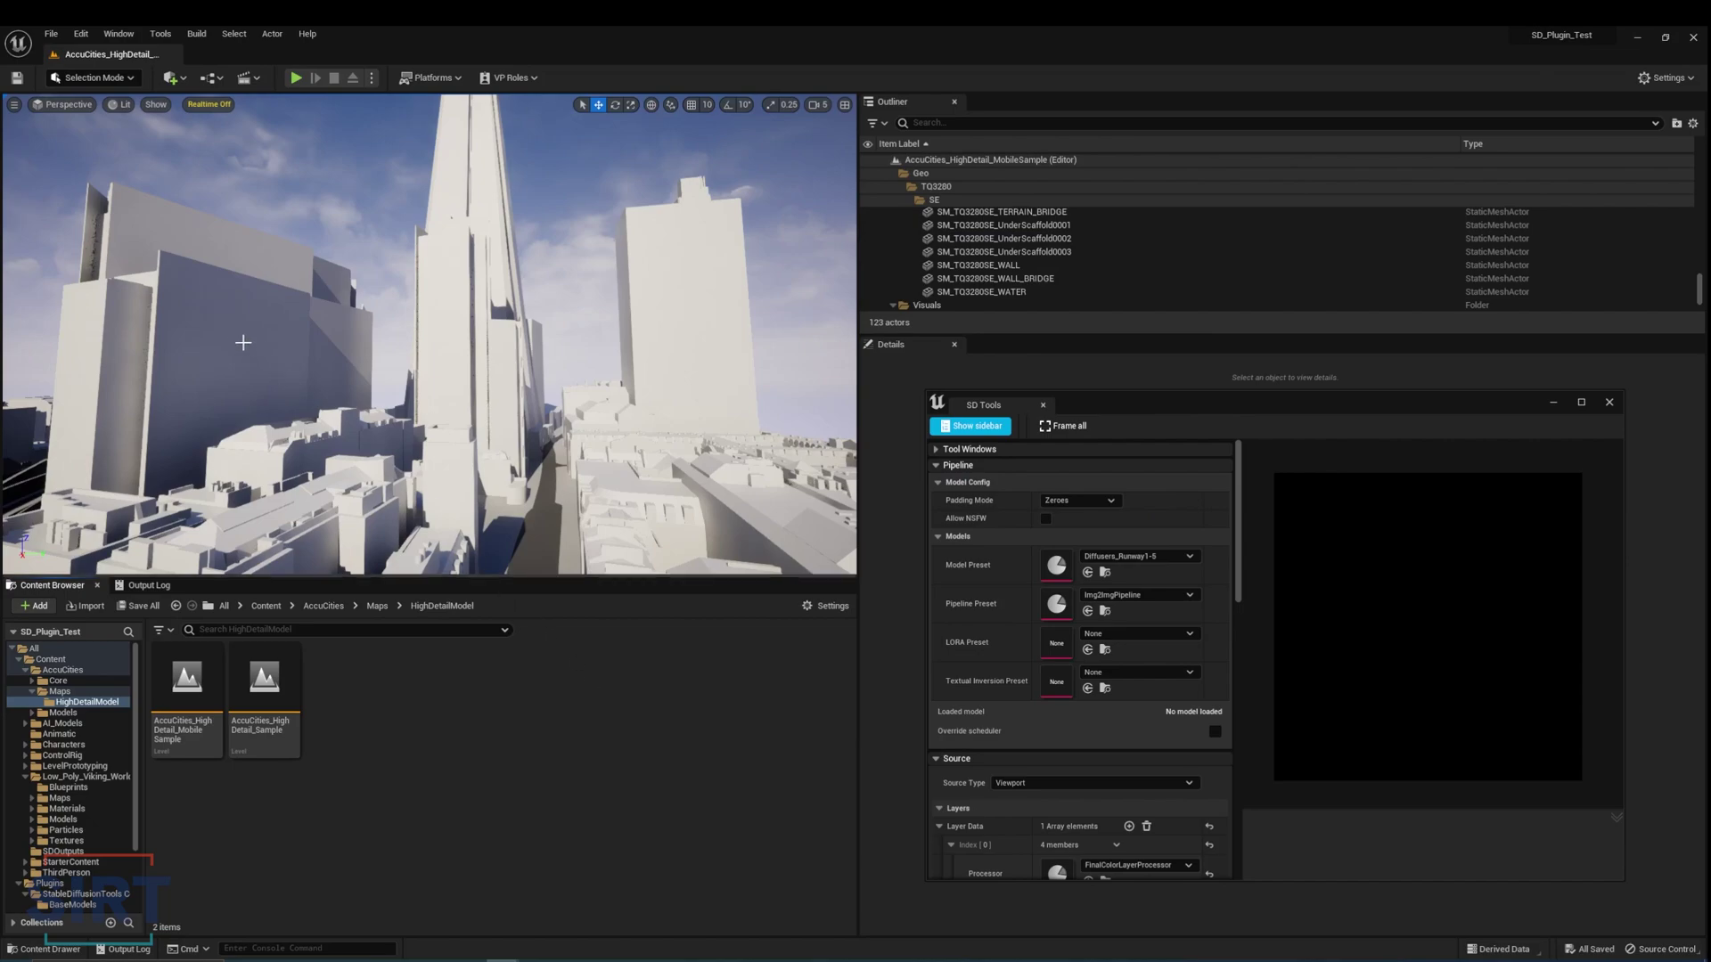
- Select the tall left building, the central tower and the pale right building in the AccuCities viewport
{"action": "left_click", "coordinate": [236, 339]}
{"action": "left_click", "coordinate": [437, 275]}
{"action": "left_click", "coordinate": [674, 302]}
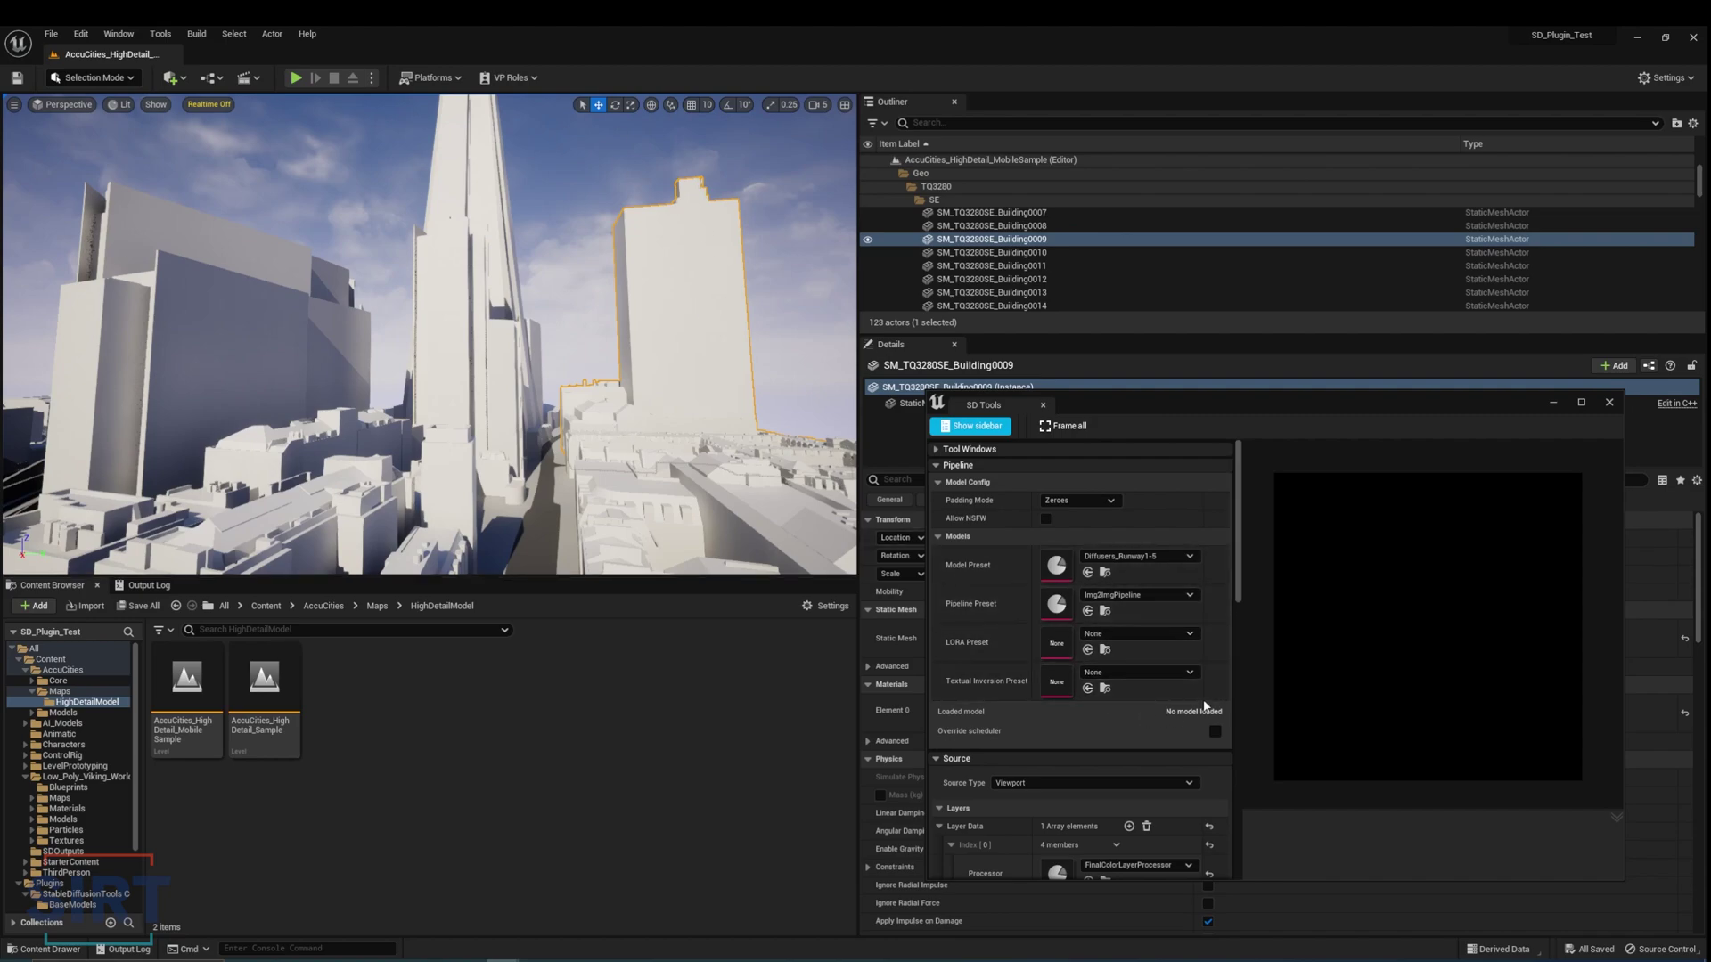
- Scroll the SD Tools panel down to the Generation options
{"action": "scroll", "coordinate": [1147, 625], "scroll_direction": "down", "scroll_amount": 2}
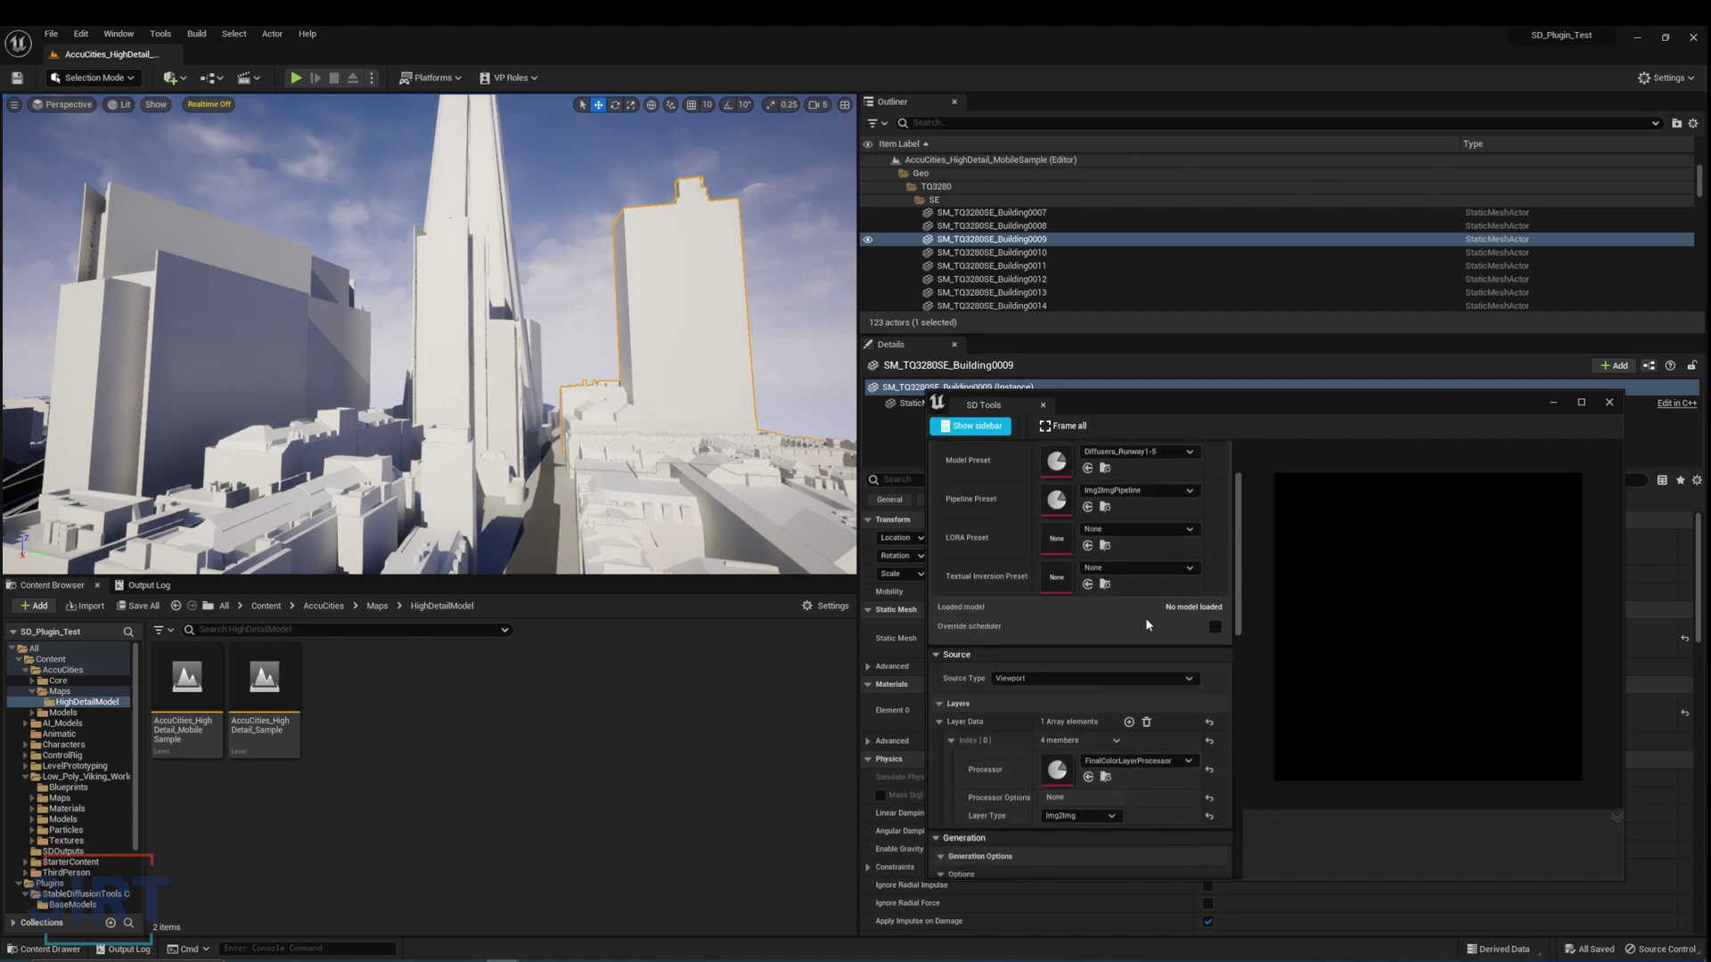
{"action": "scroll", "coordinate": [1146, 625], "scroll_direction": "down", "scroll_amount": 2}
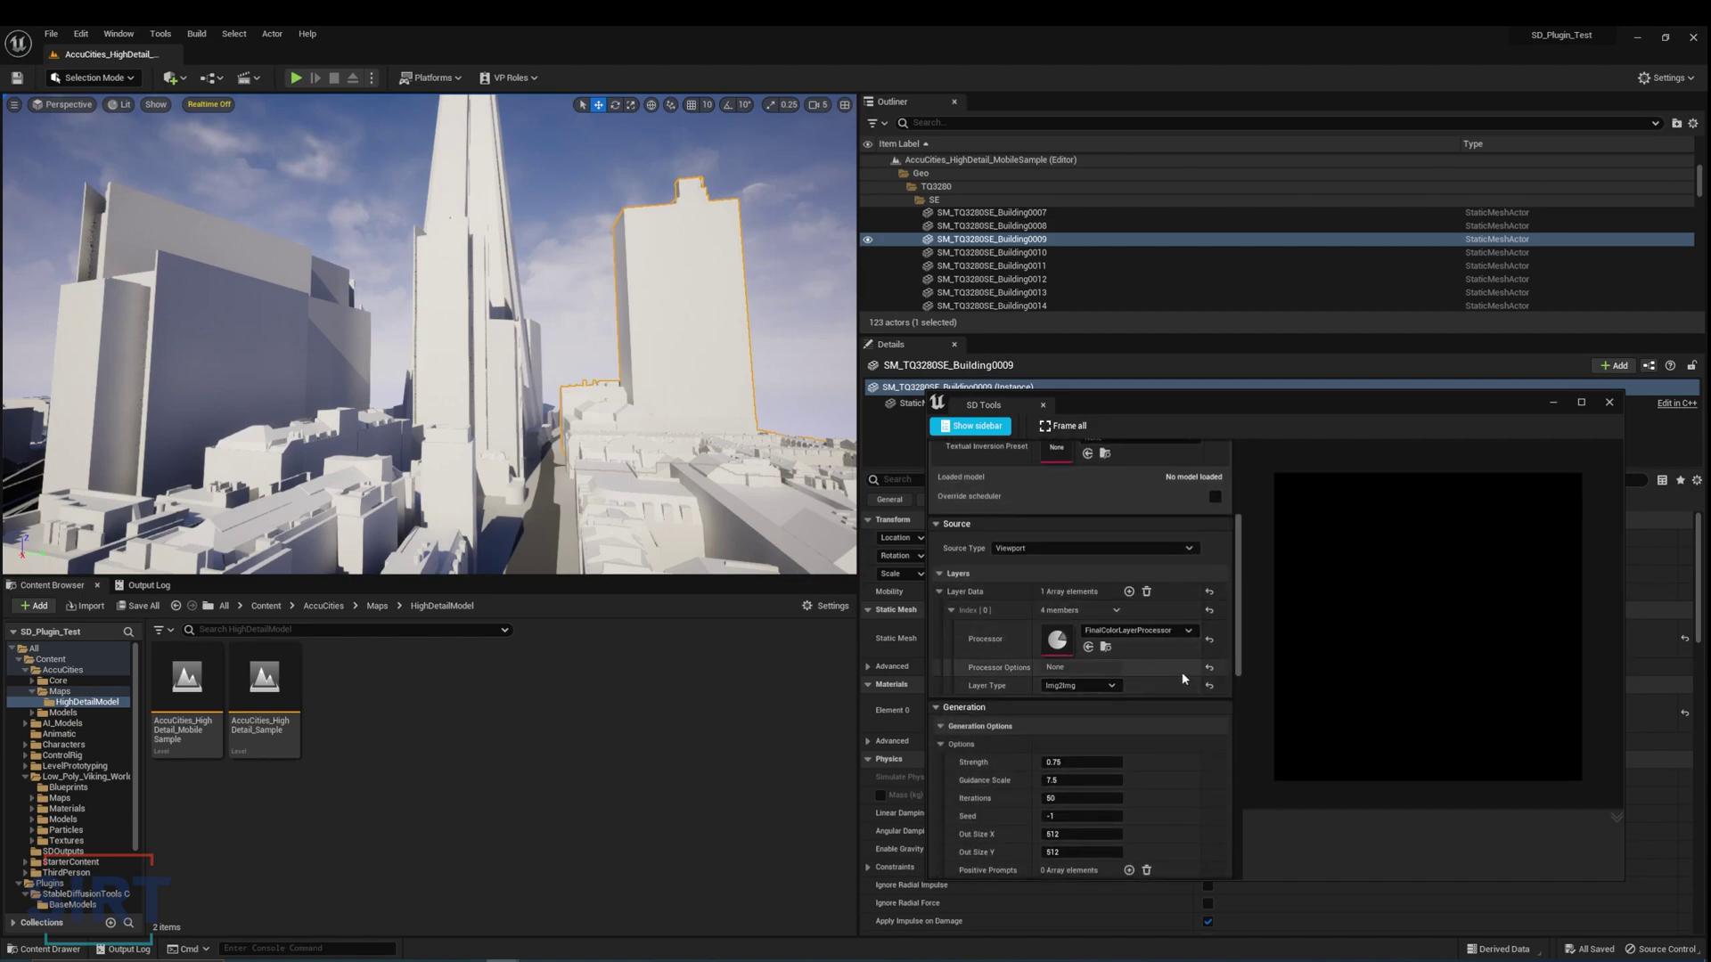
{"action": "scroll", "coordinate": [1174, 671], "scroll_direction": "down", "scroll_amount": 3}
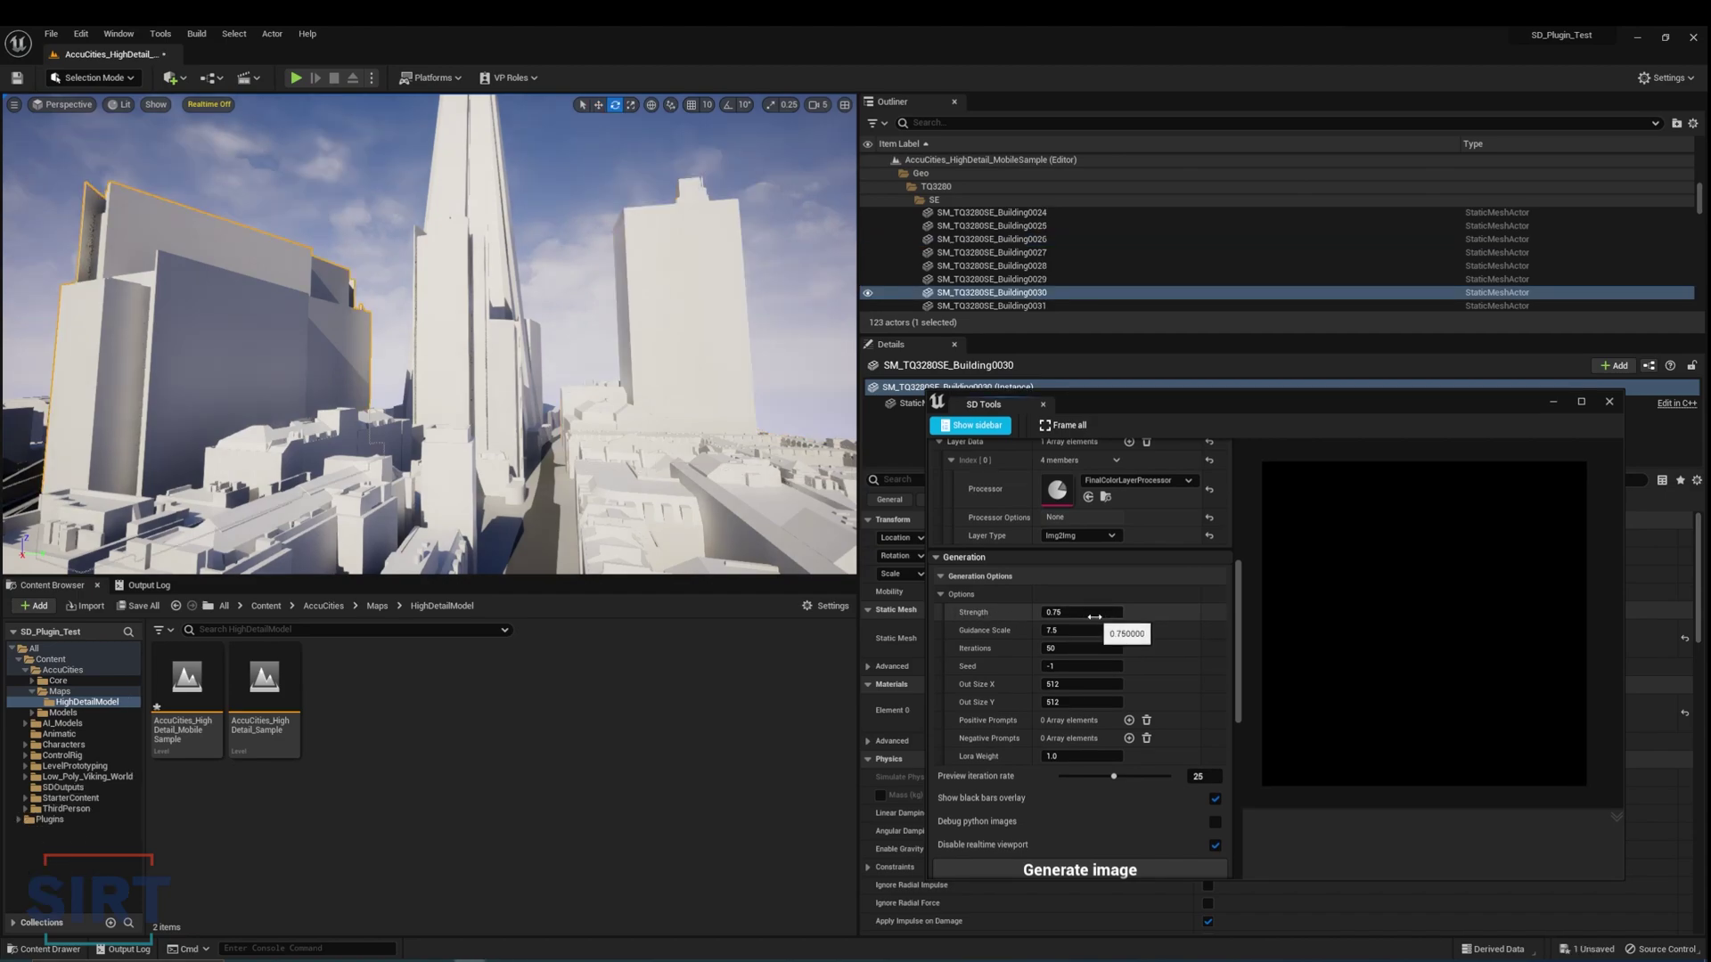
- Check the layer type choices and keep Img2Img as the layer type
{"action": "left_click", "coordinate": [1096, 535]}
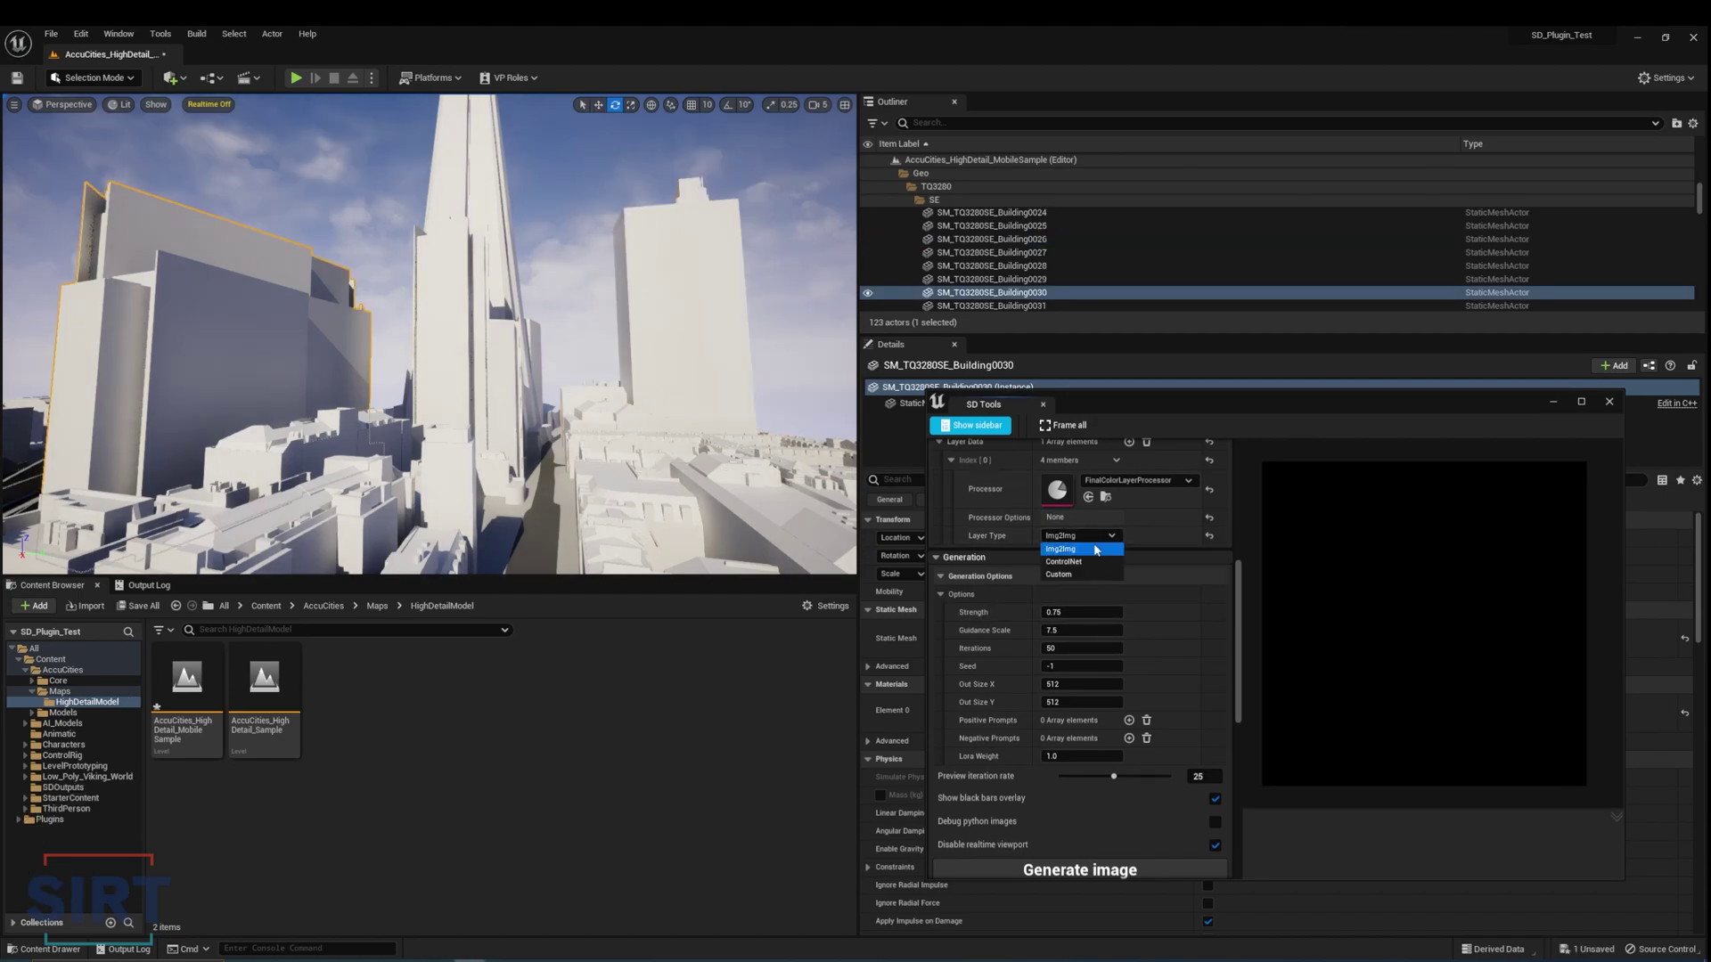
{"action": "left_click", "coordinate": [1094, 549]}
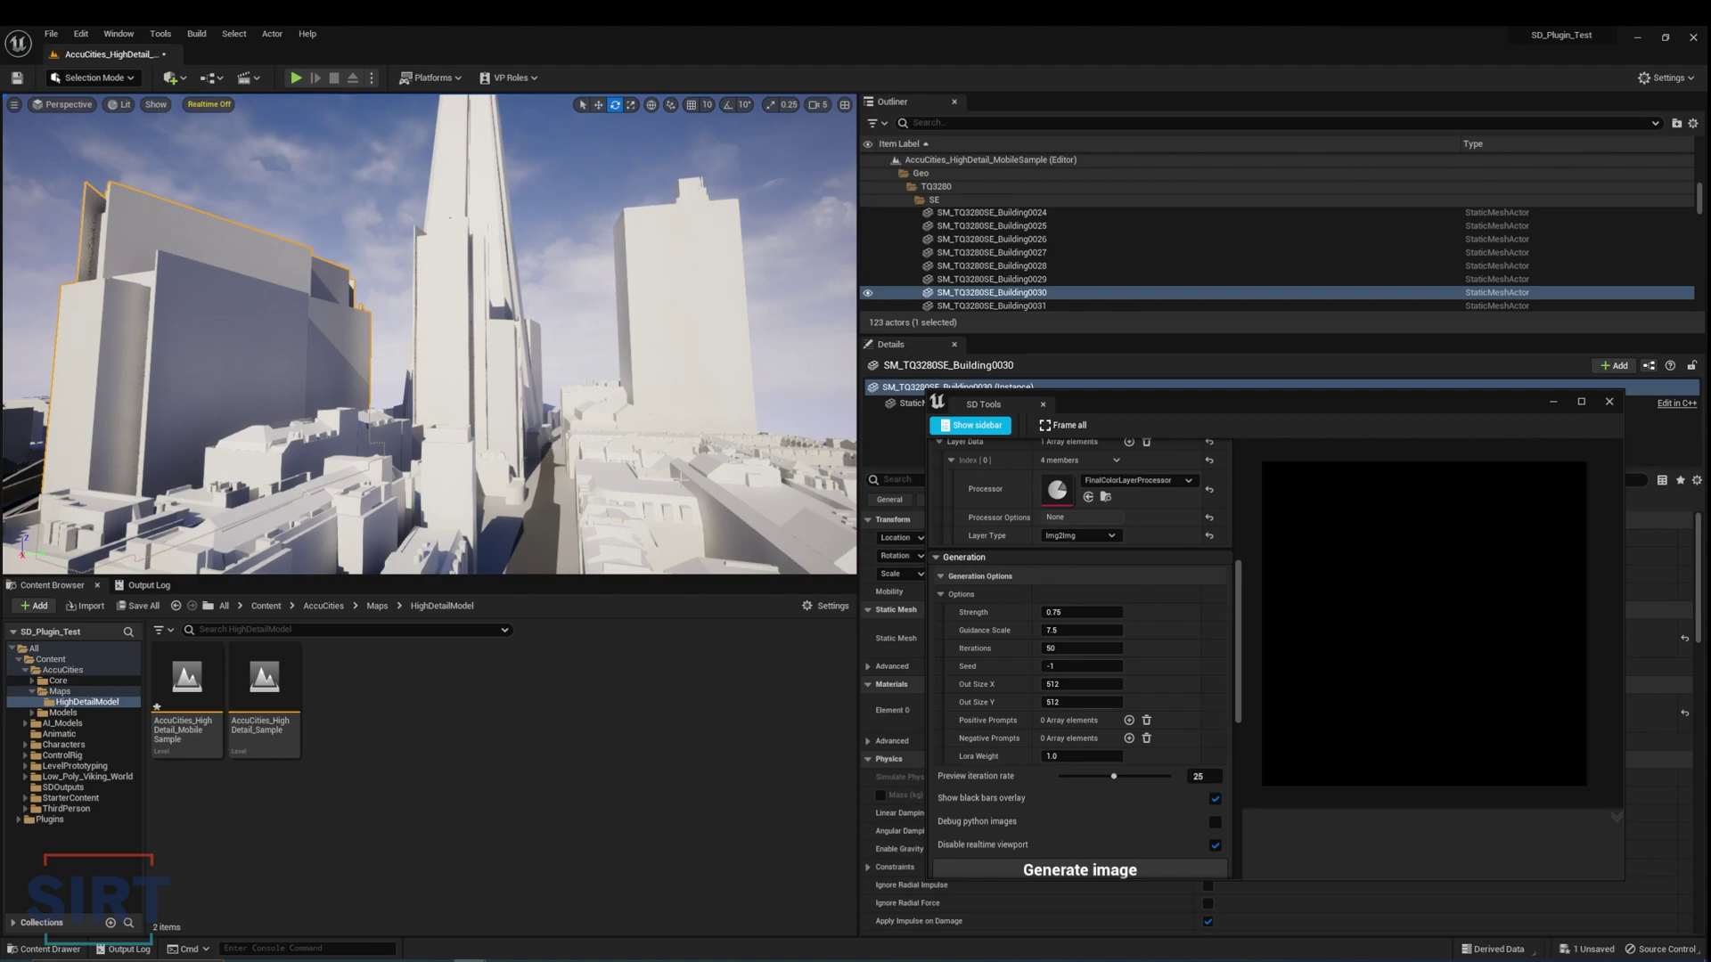
{"action": "left_click", "coordinate": [1099, 548]}
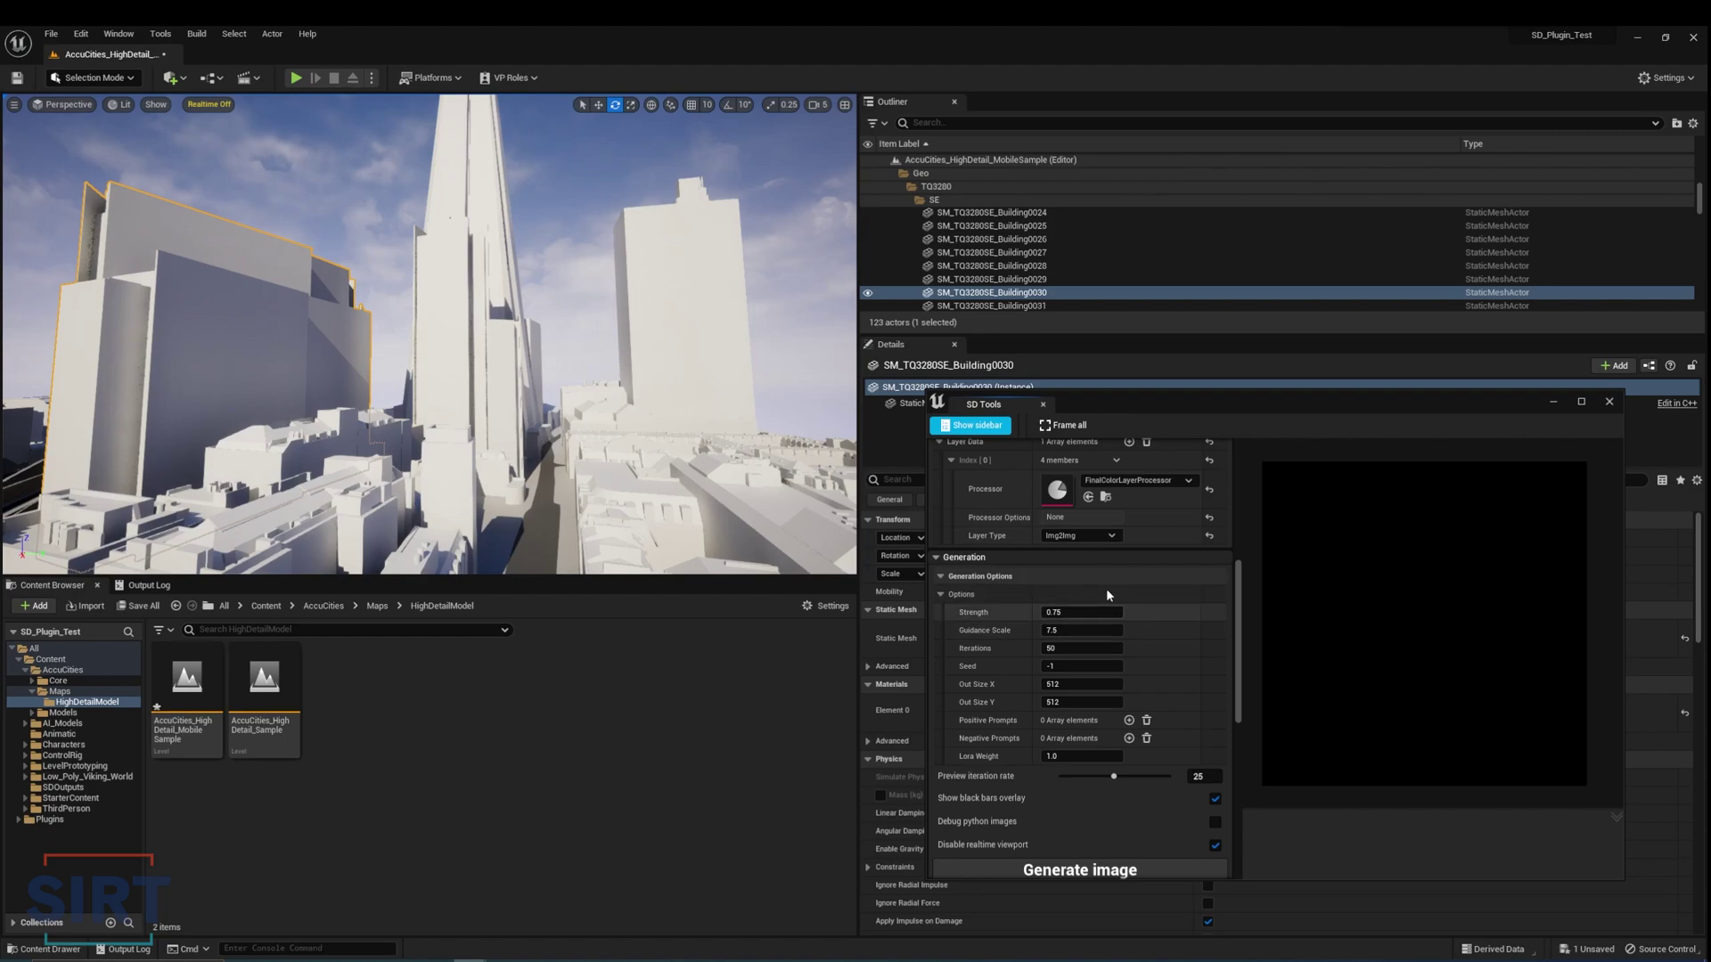
- Set the generation strength to 0.65
{"action": "left_click", "coordinate": [1090, 611]}
{"action": "type", "text": "0.6"}
{"action": "key", "text": "Return"}
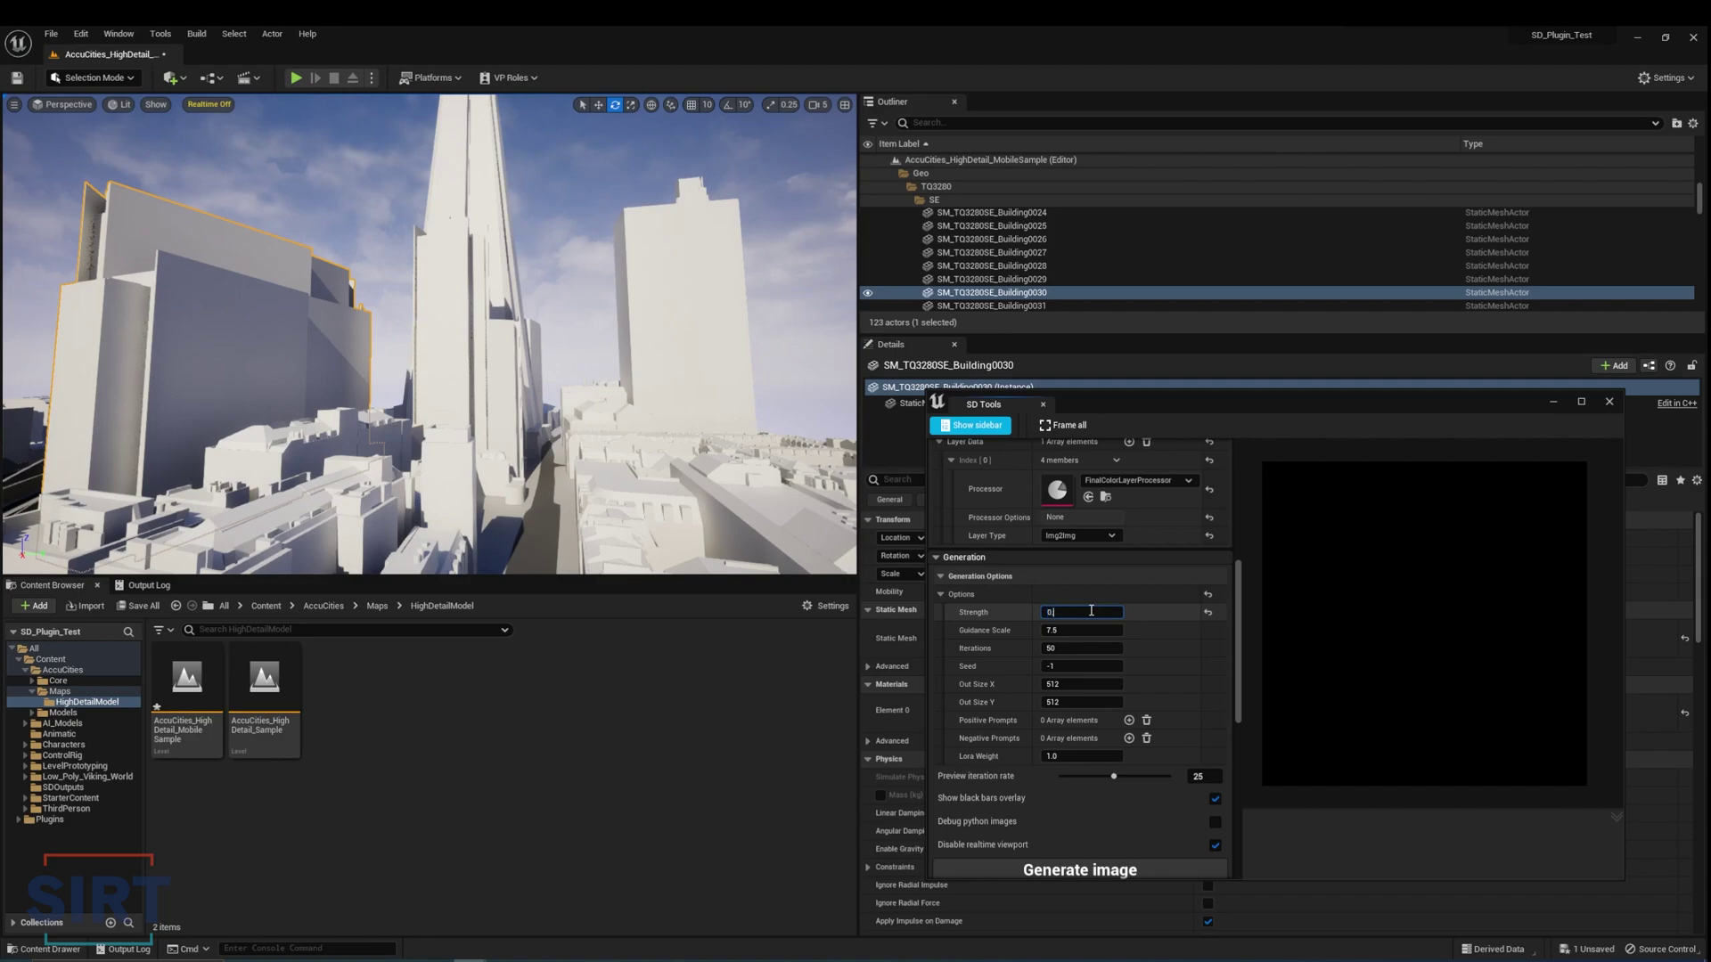
{"action": "key", "text": "Return"}
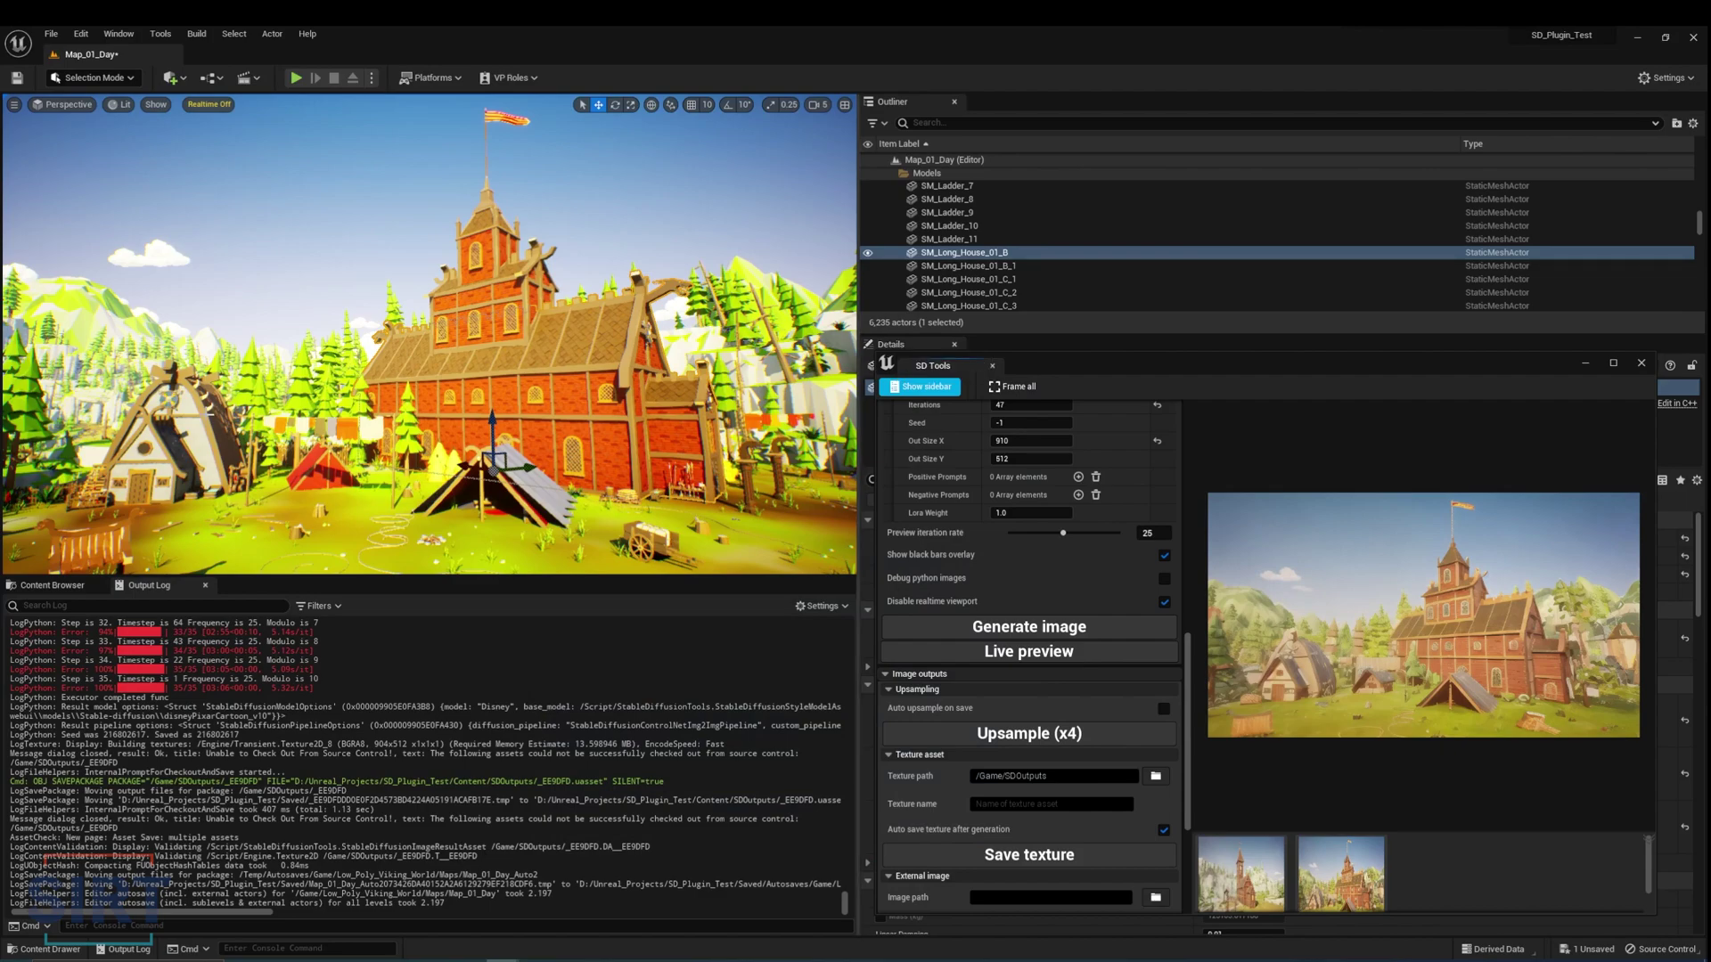
{"action": "left_click", "coordinate": [164, 446]}
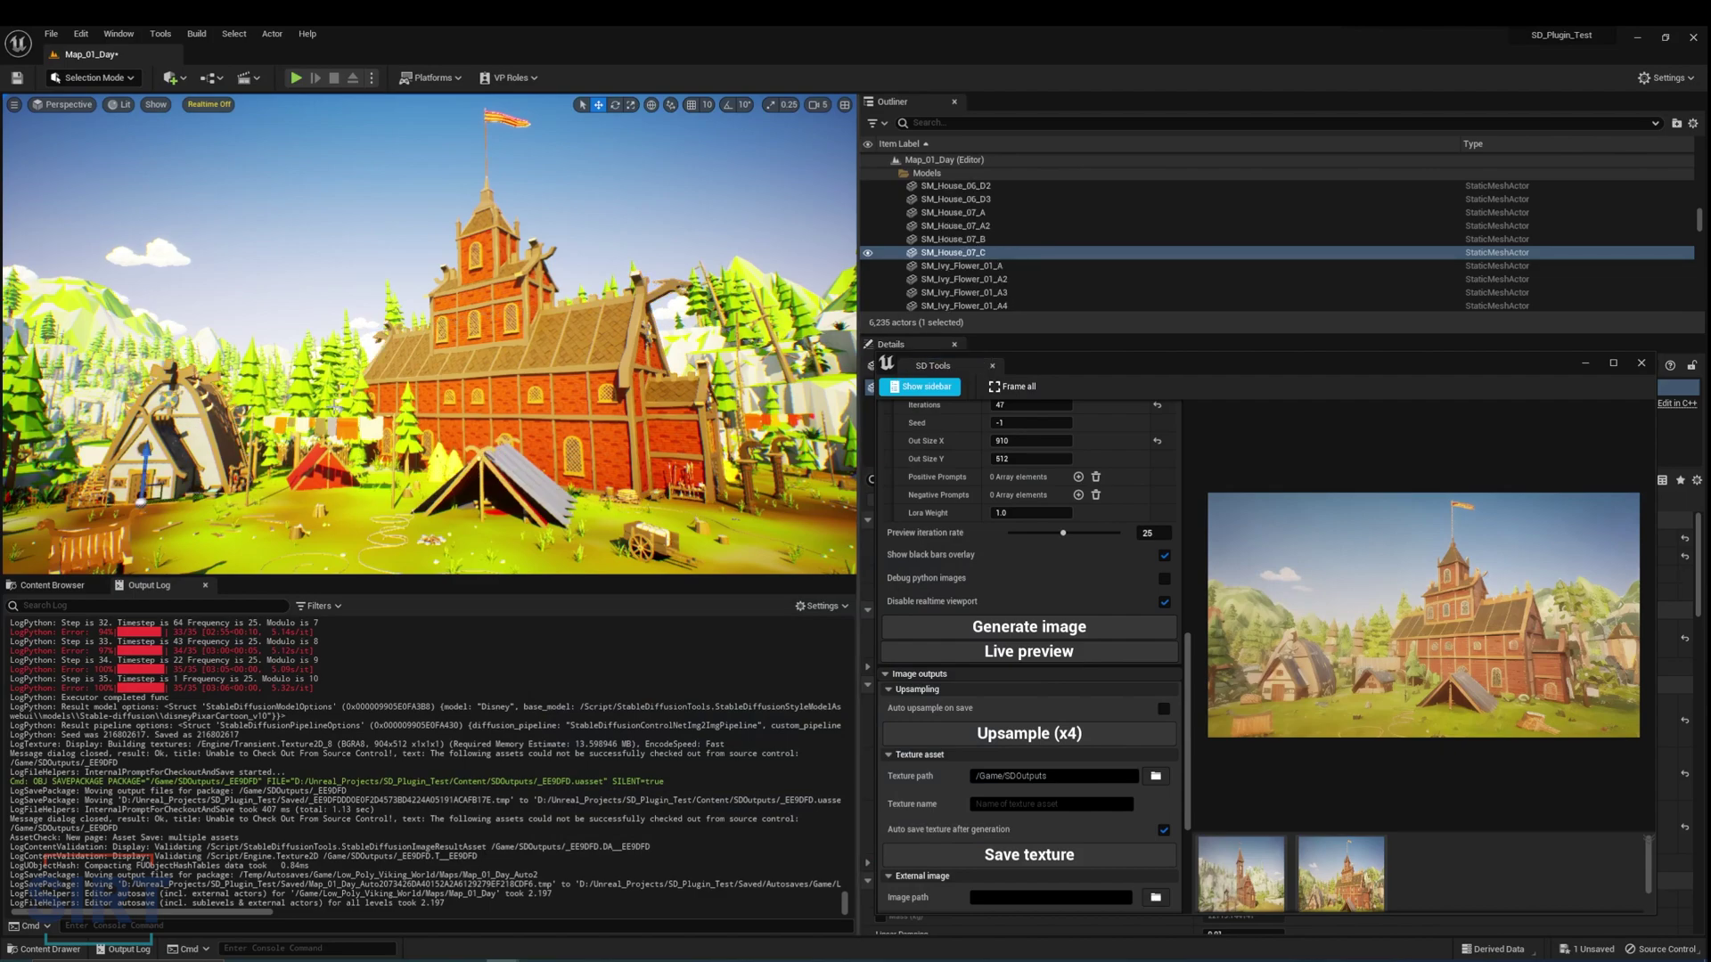
{"action": "left_click", "coordinate": [498, 427]}
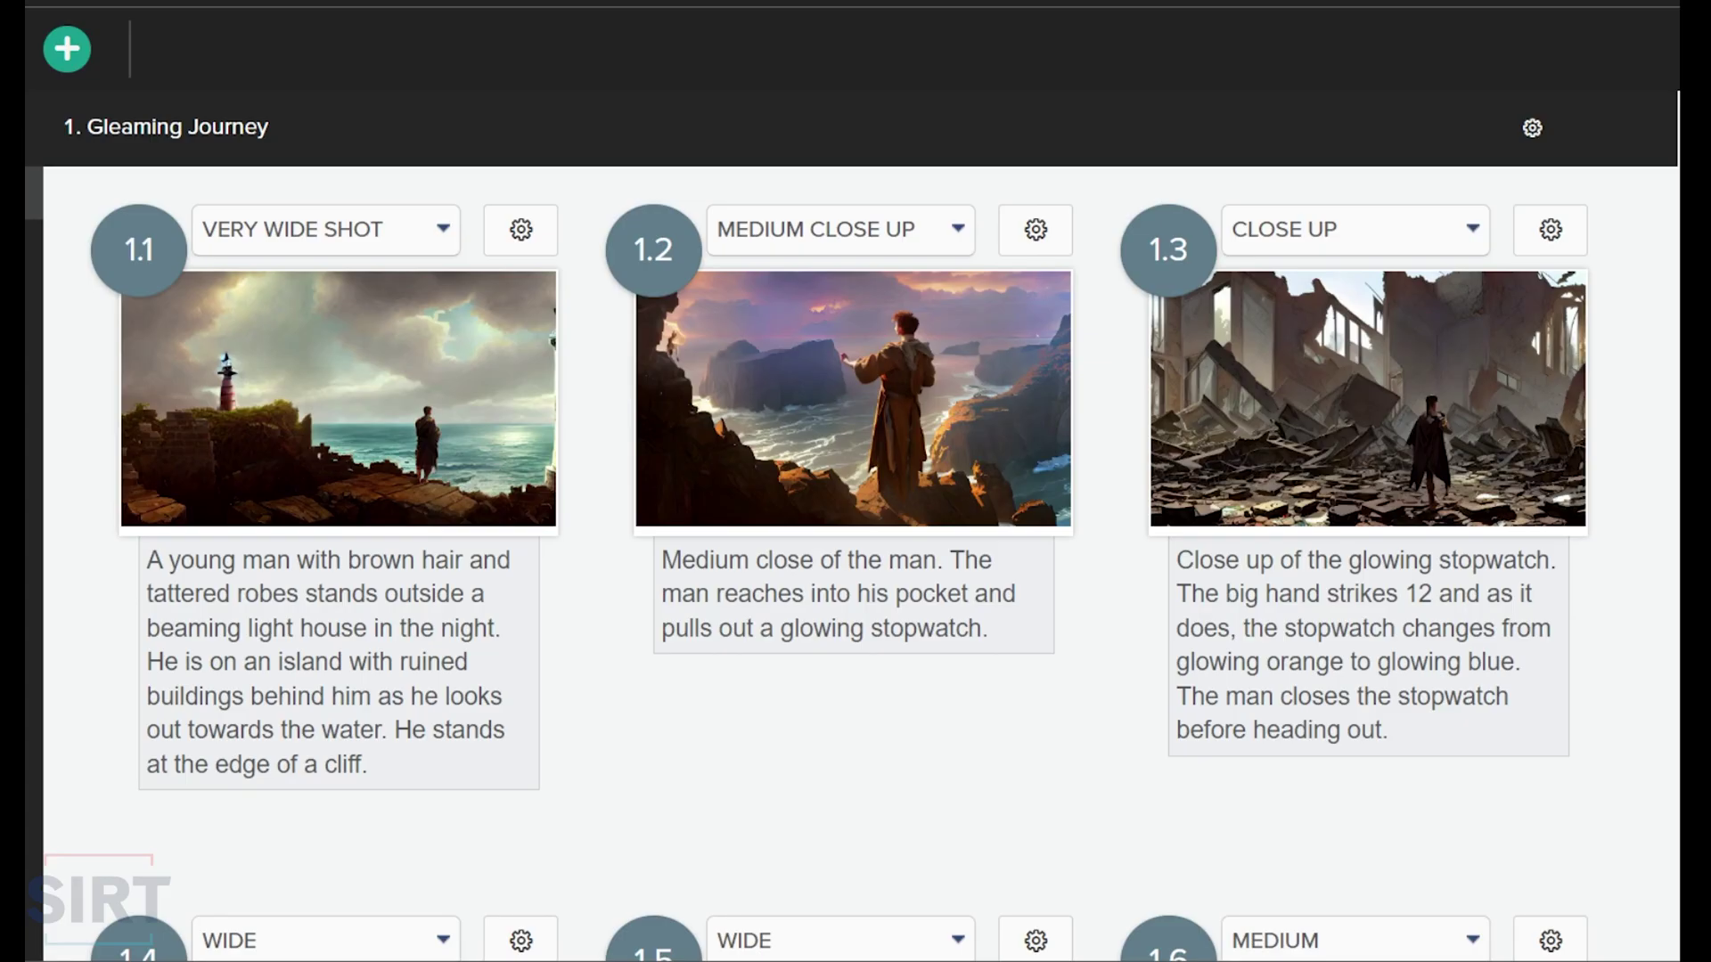
- Scroll through the Gleaming Journey storyboard until the shots 1.10–1.12 row is visible
{"action": "scroll", "coordinate": [856, 534], "scroll_direction": "down", "scroll_amount": 2}
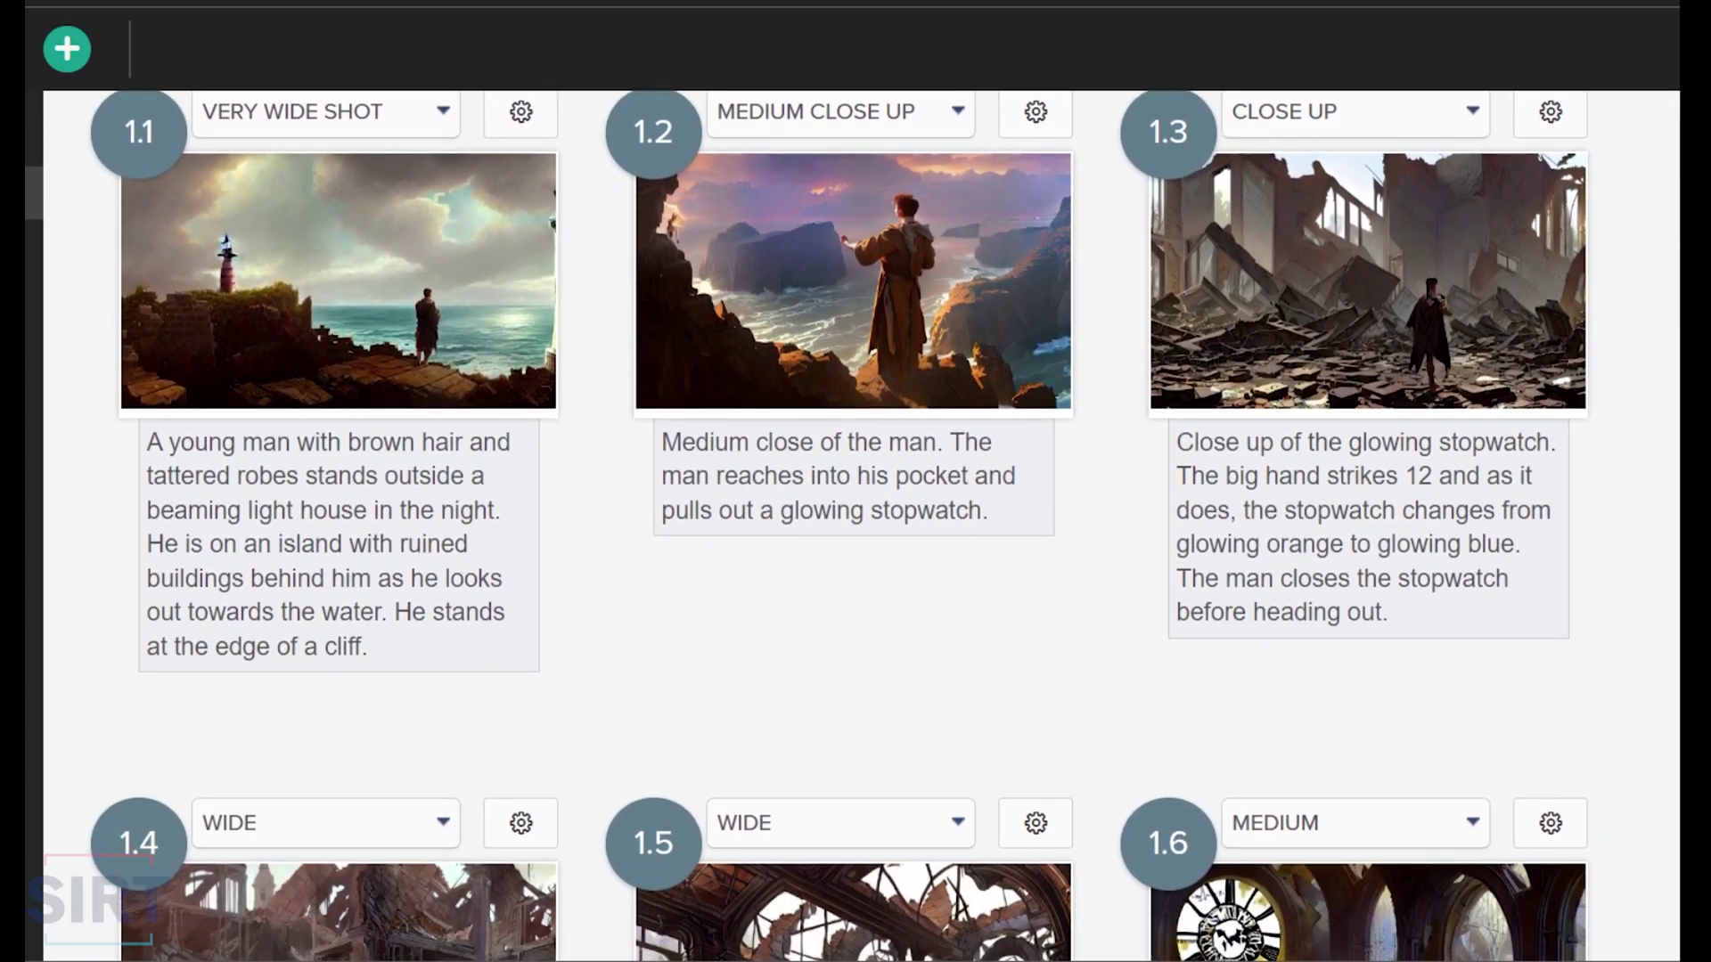
{"action": "scroll", "coordinate": [855, 535], "scroll_direction": "down", "scroll_amount": 3}
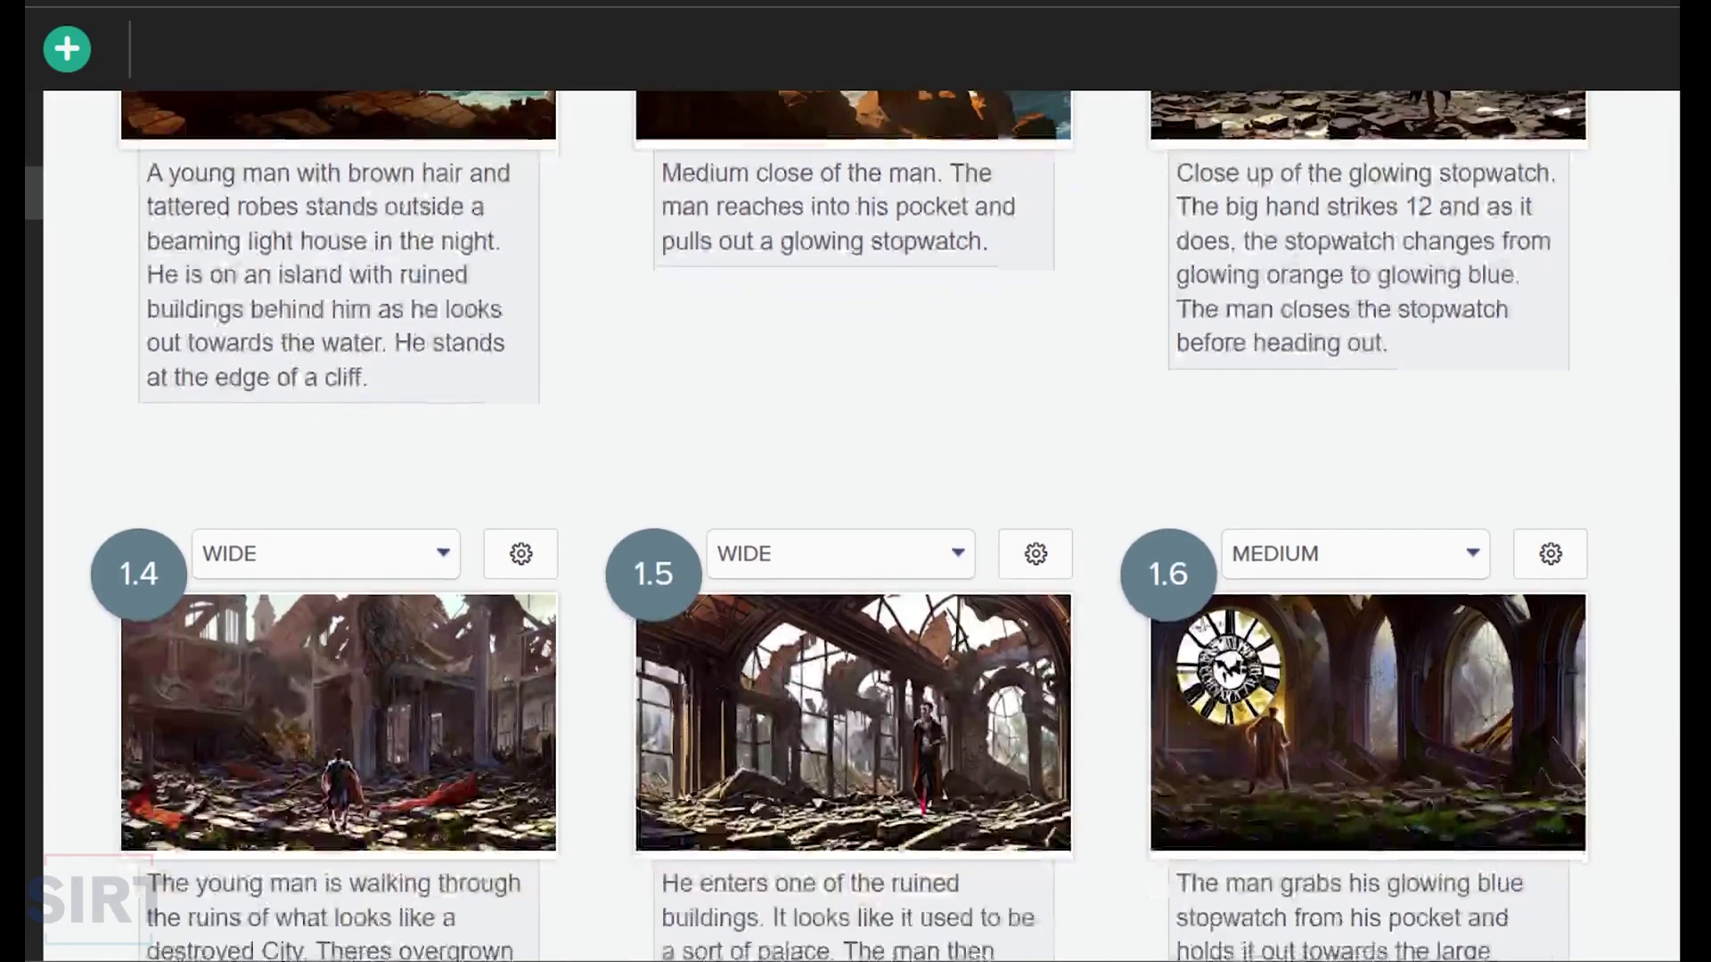
{"action": "scroll", "coordinate": [855, 534], "scroll_direction": "down", "scroll_amount": 3}
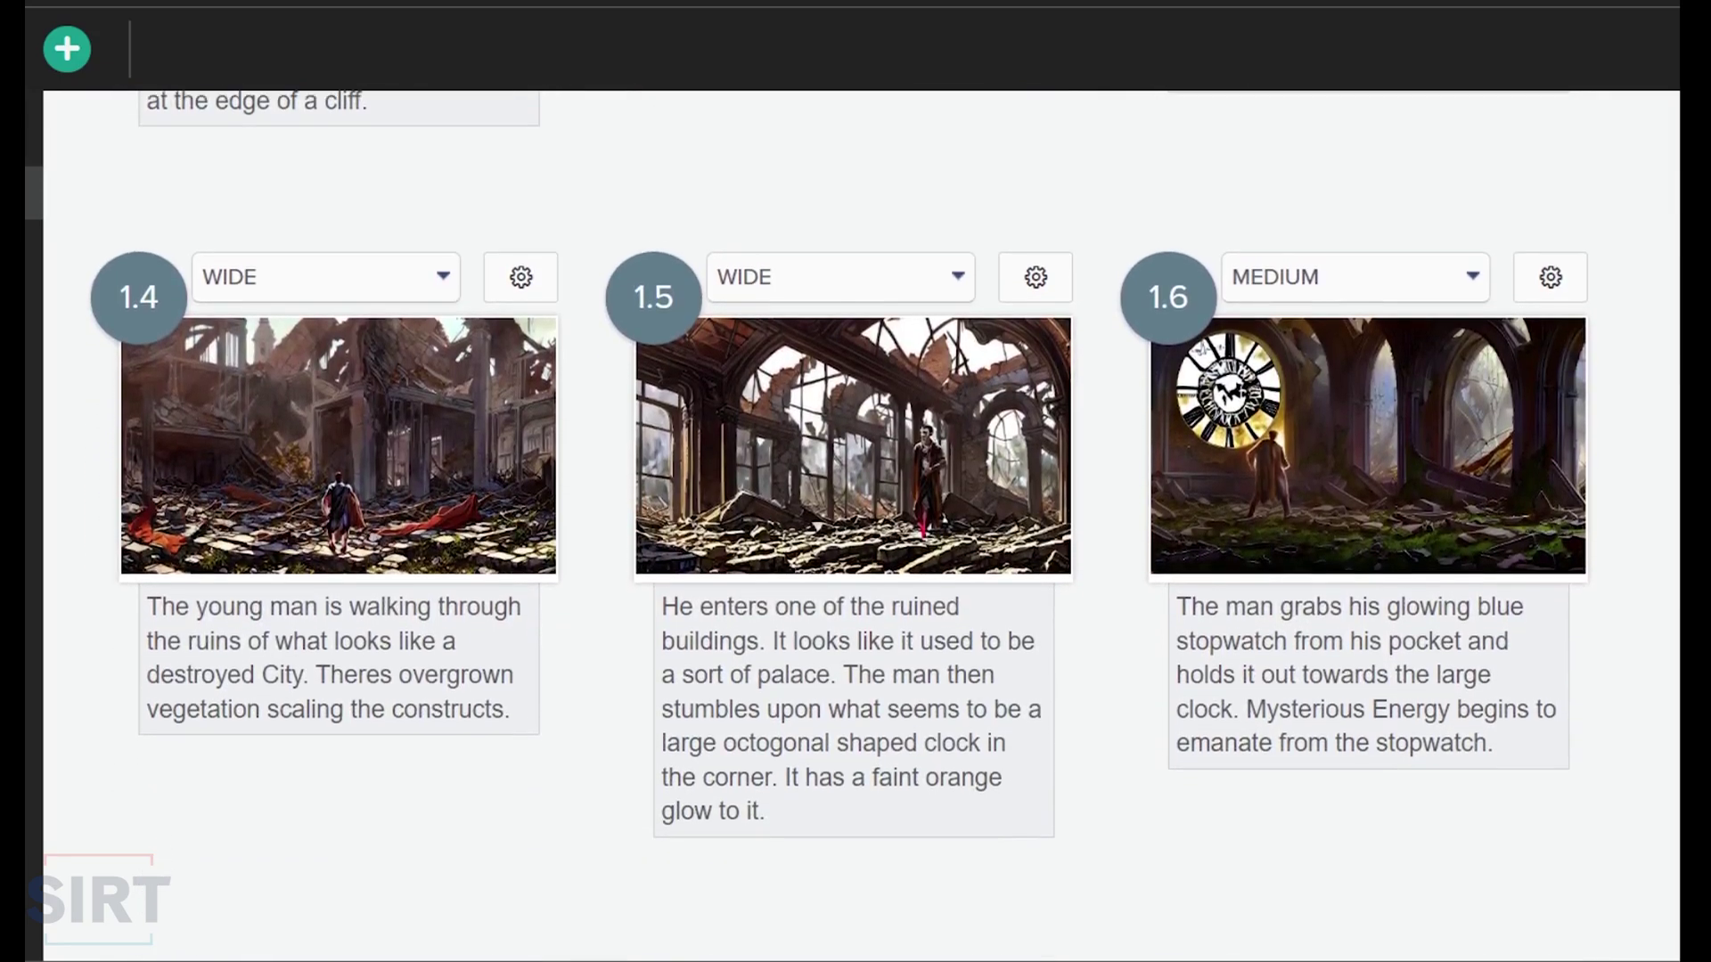
{"action": "scroll", "coordinate": [855, 535], "scroll_direction": "down", "scroll_amount": 4}
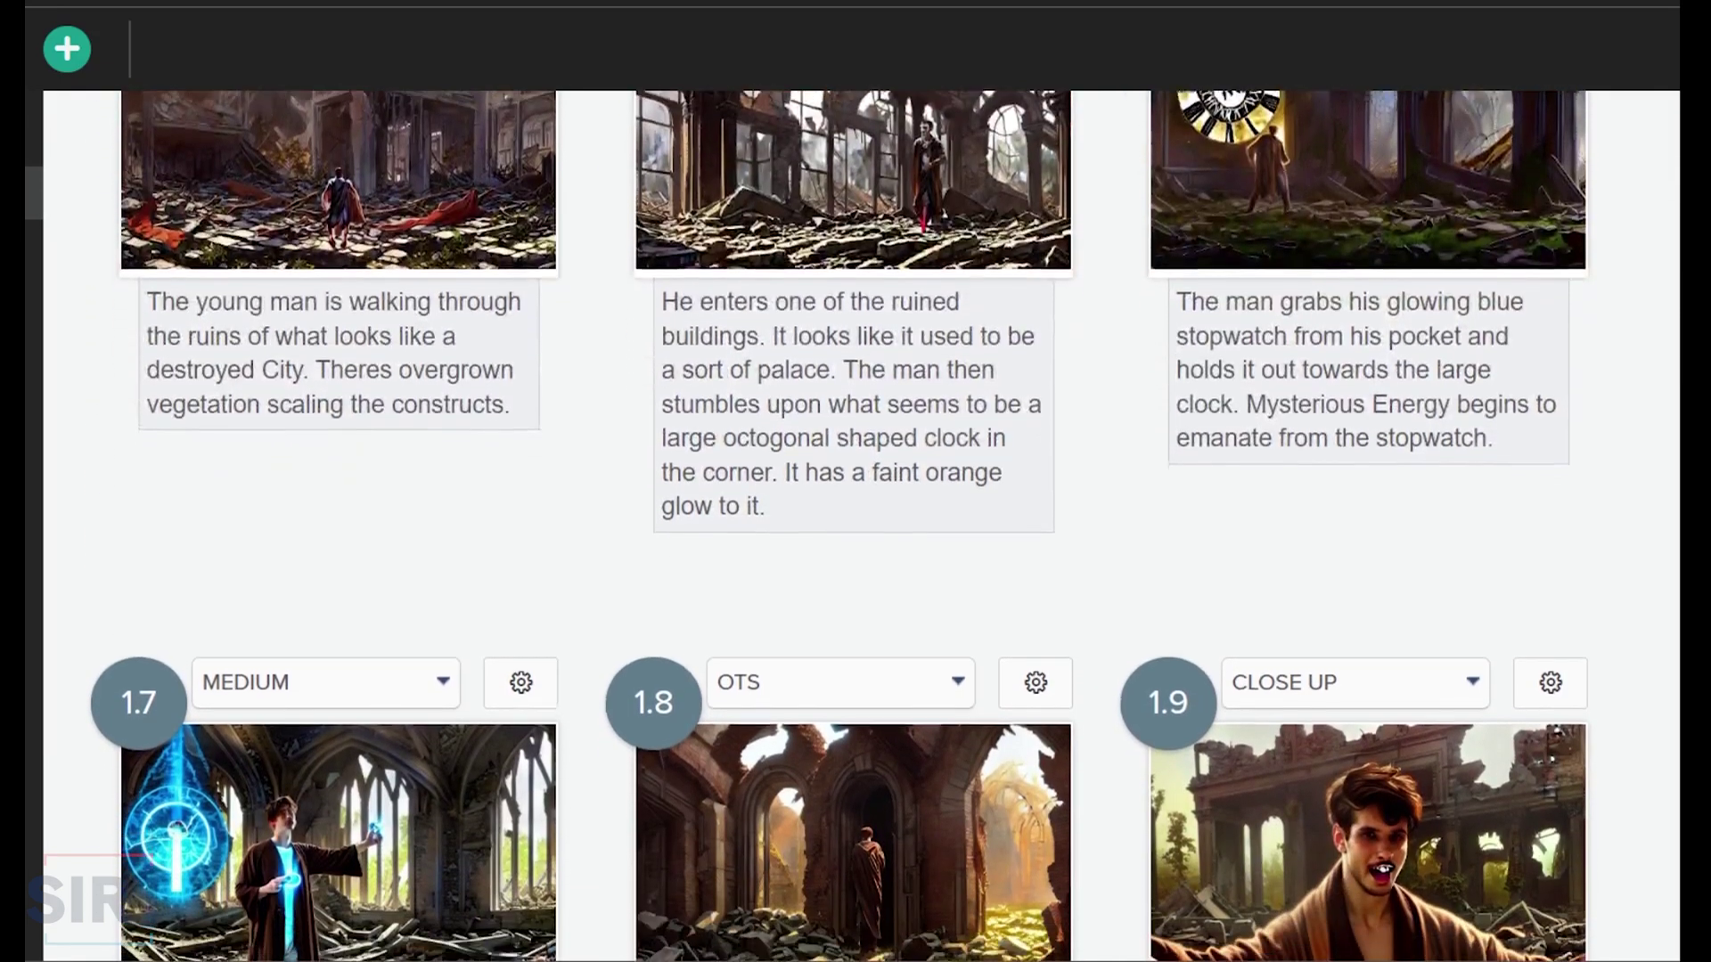
{"action": "scroll", "coordinate": [855, 535], "scroll_direction": "down", "scroll_amount": 2}
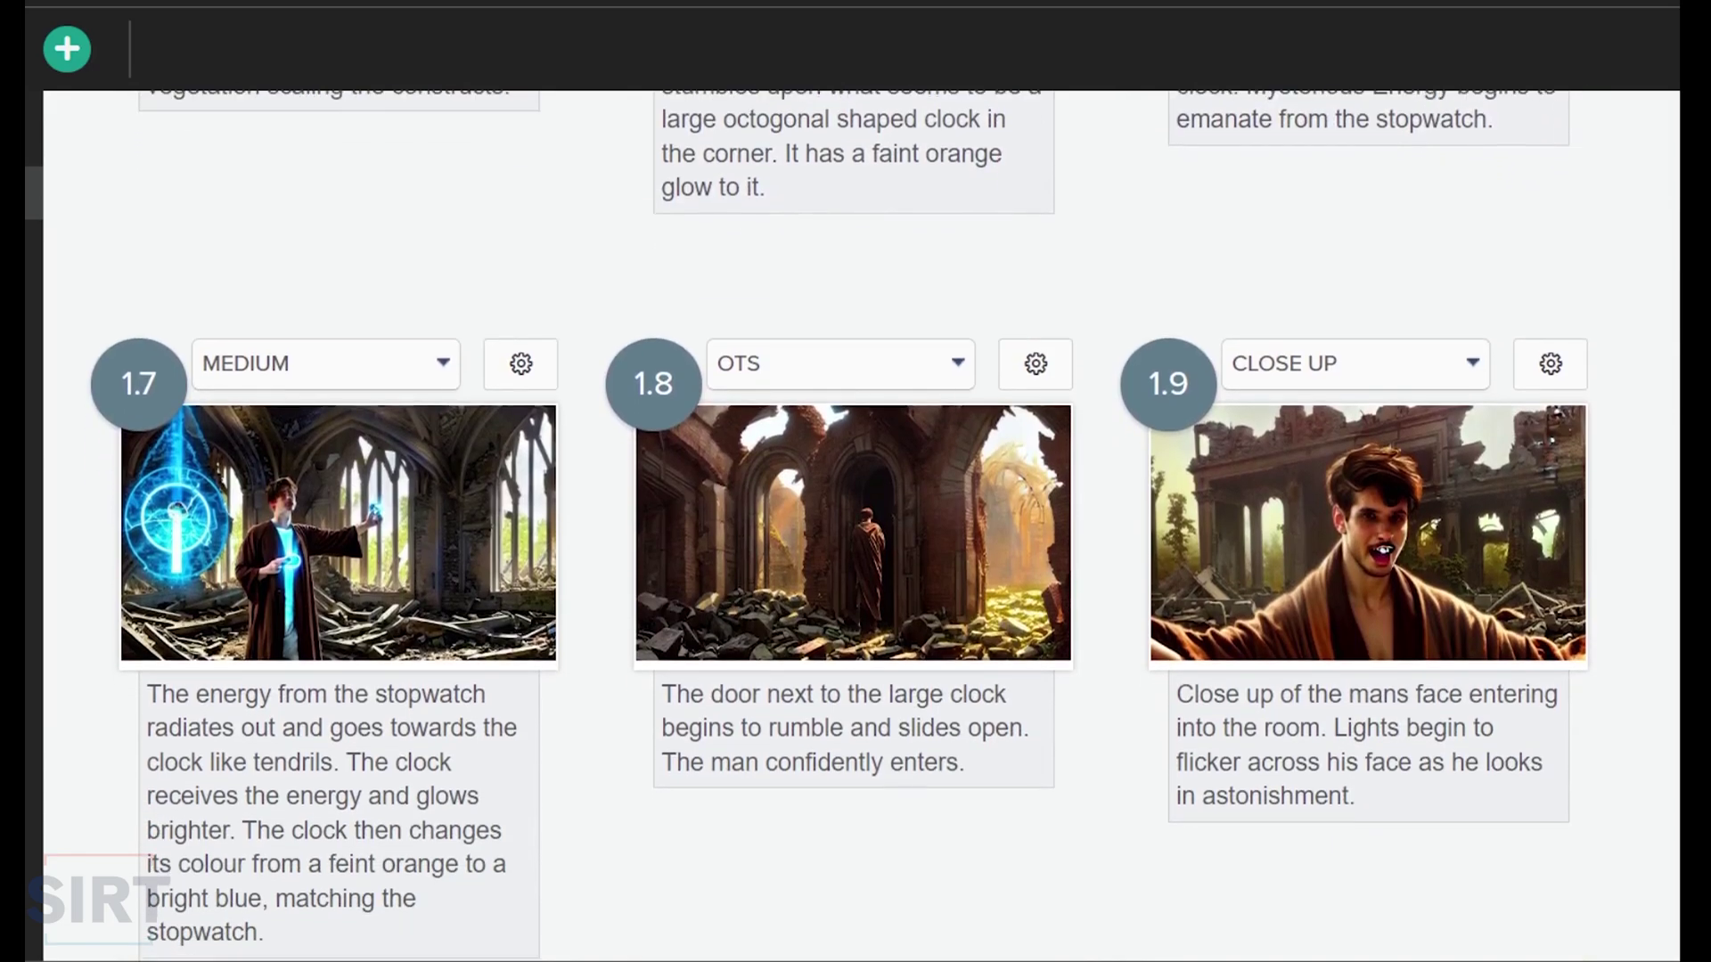
{"action": "scroll", "coordinate": [839, 526], "scroll_direction": "down", "scroll_amount": 4}
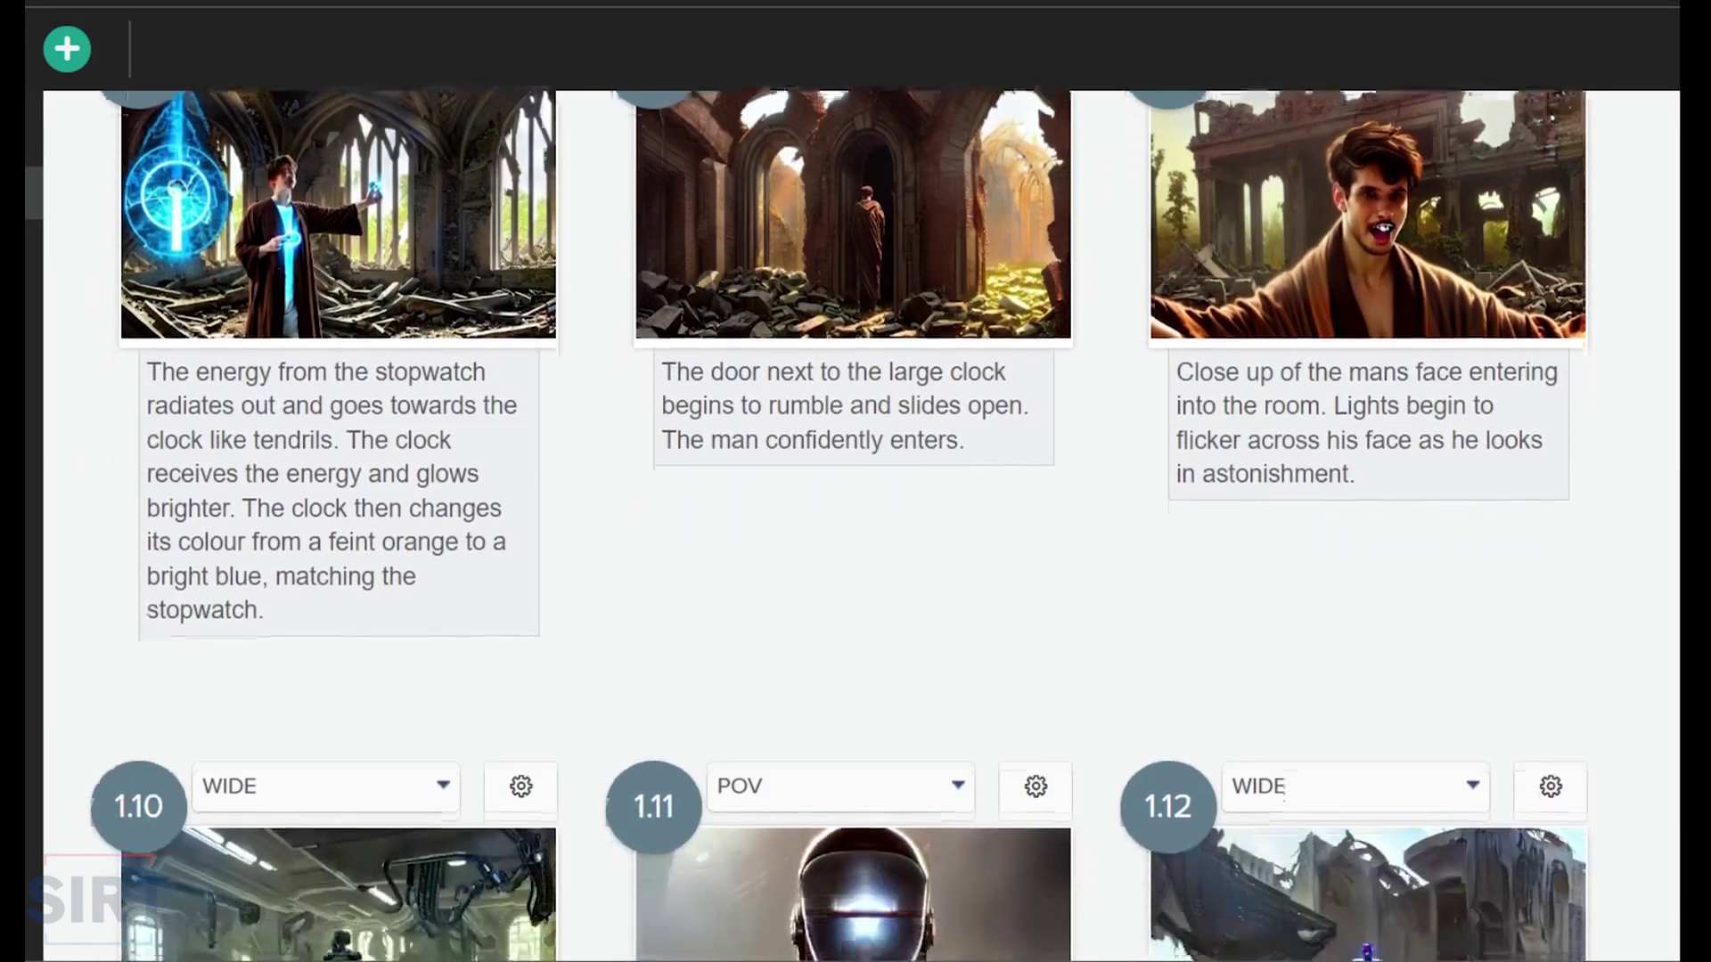
{"action": "scroll", "coordinate": [839, 526], "scroll_direction": "down", "scroll_amount": 6}
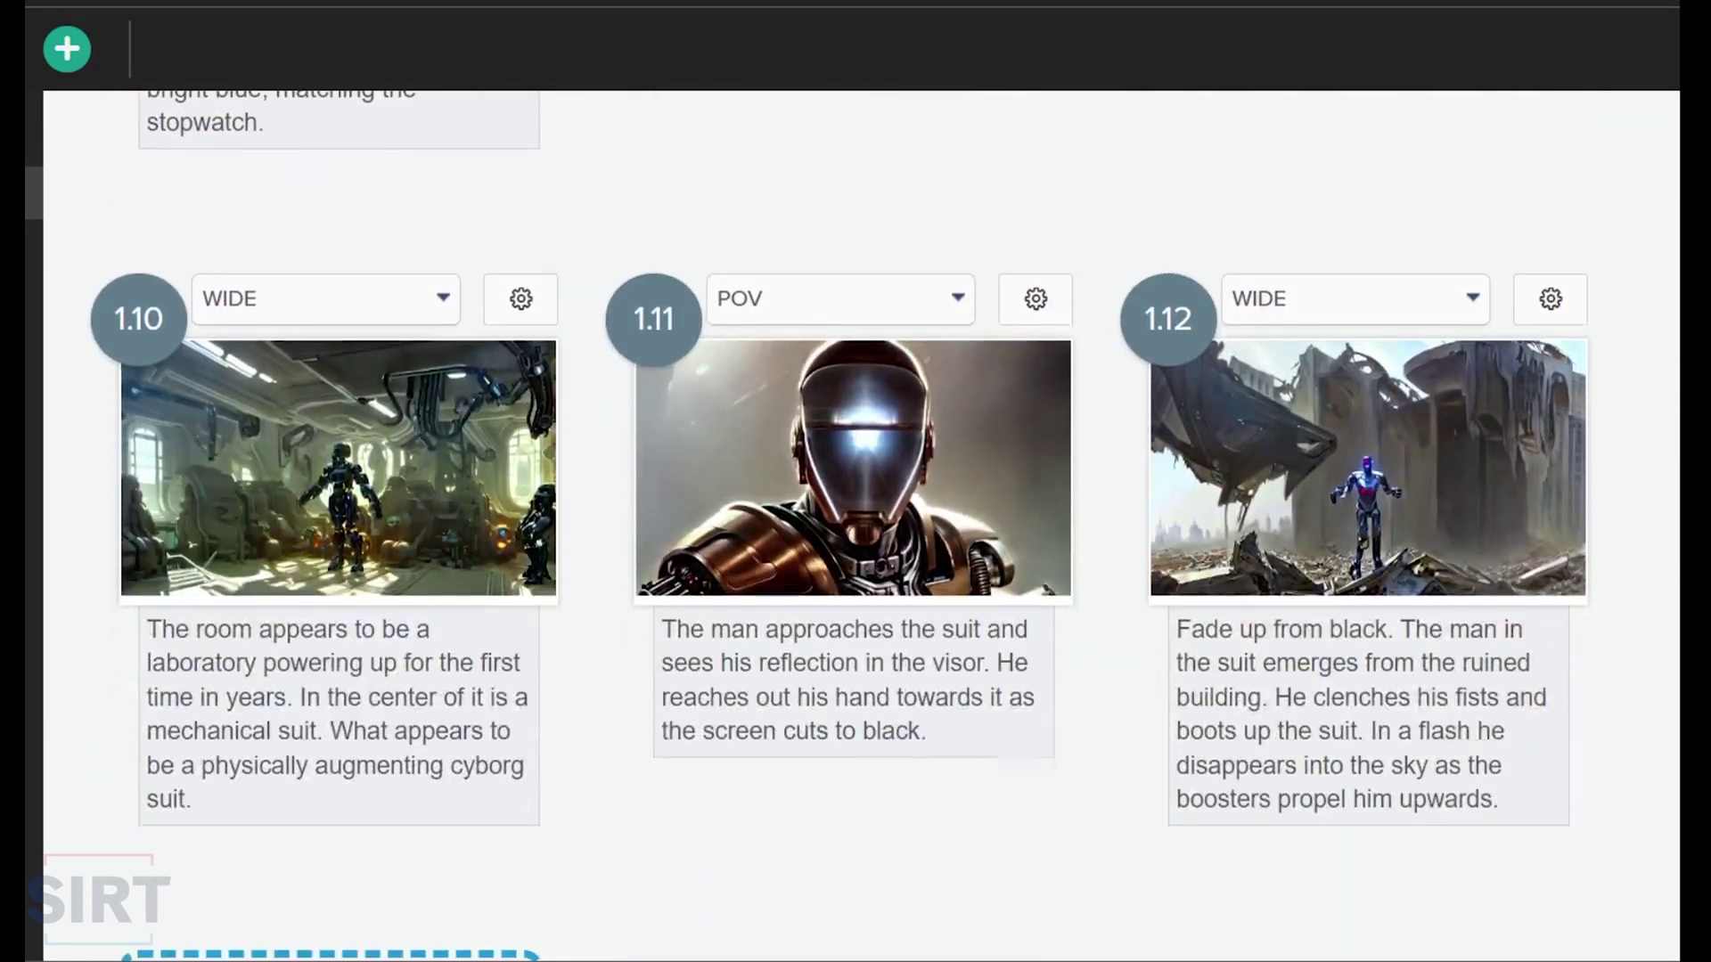
{"action": "scroll", "coordinate": [839, 526], "scroll_direction": "down", "scroll_amount": 2}
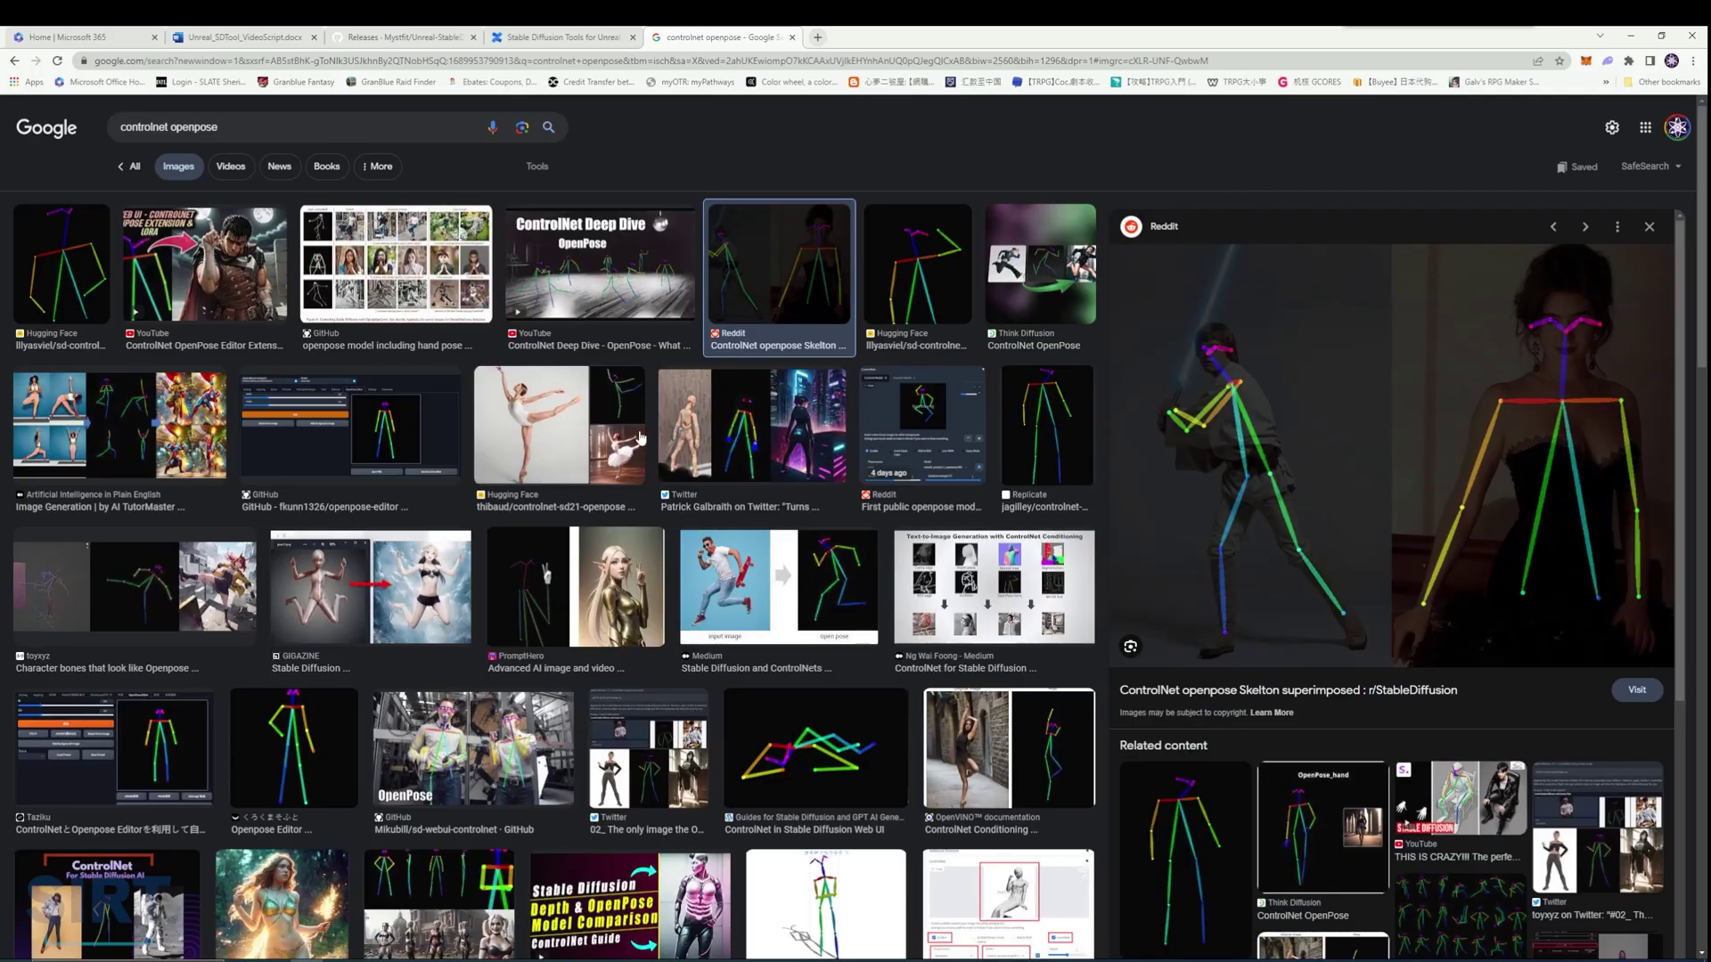
- Preview the ballet dancer, posable figurine, skateboarder and OpenVINO dancer pose examples in turn
{"action": "left_click", "coordinate": [612, 442]}
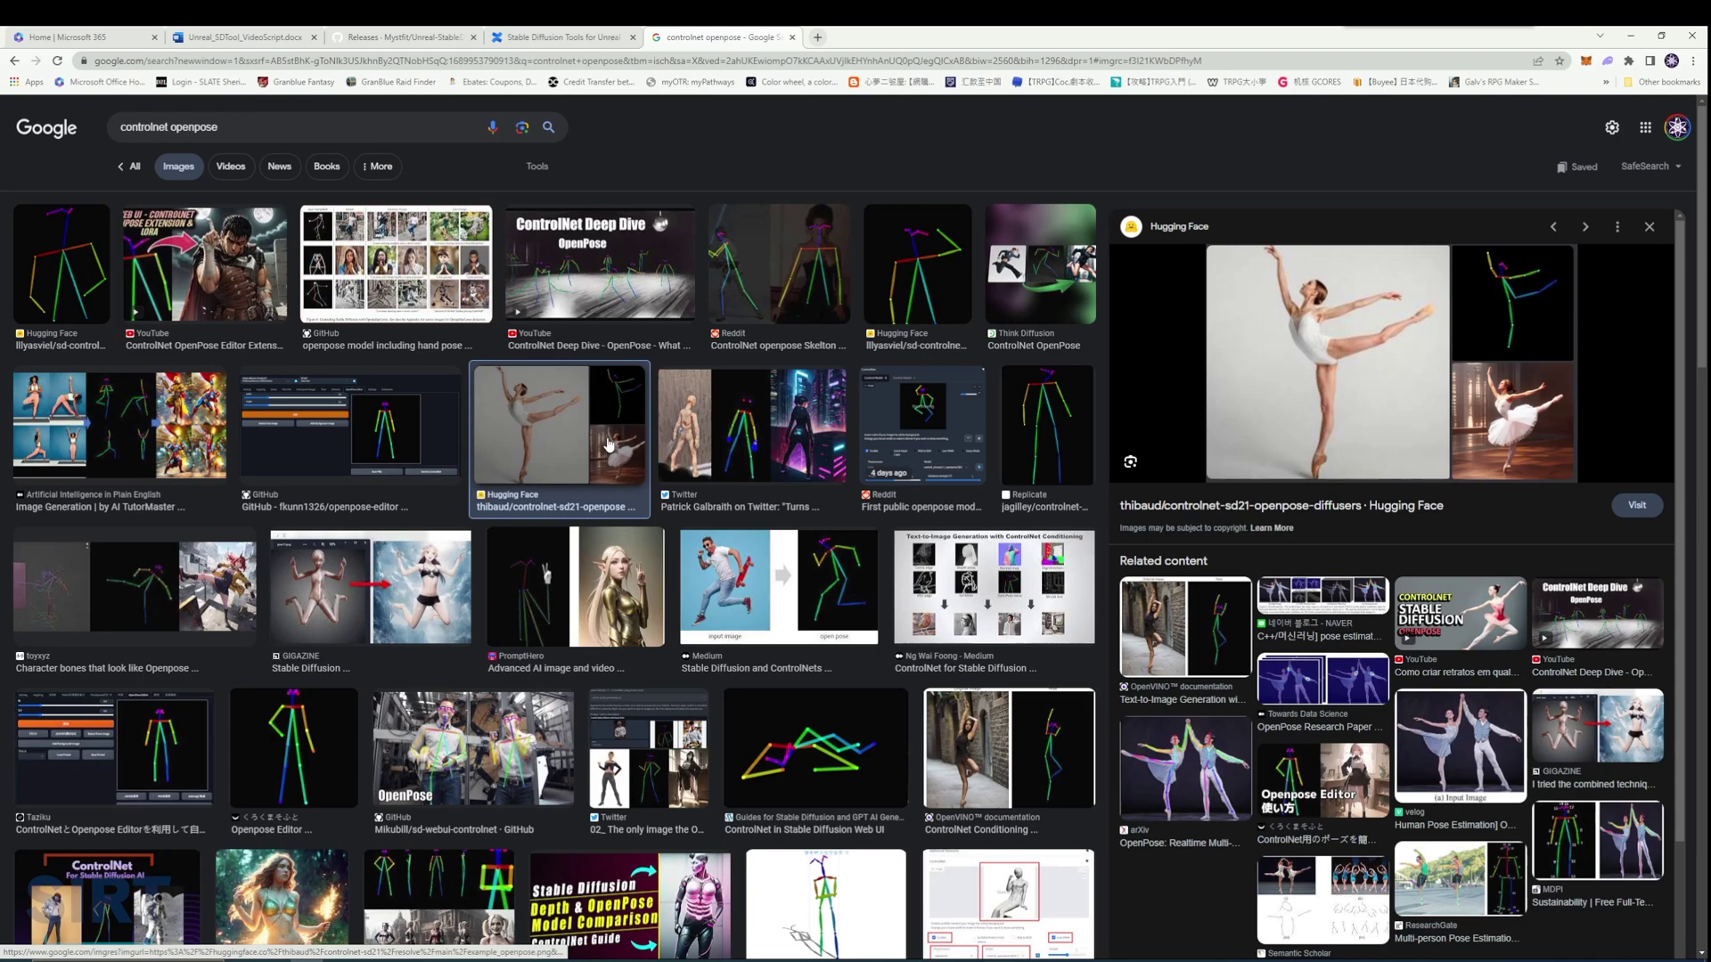
{"action": "left_click", "coordinate": [796, 446]}
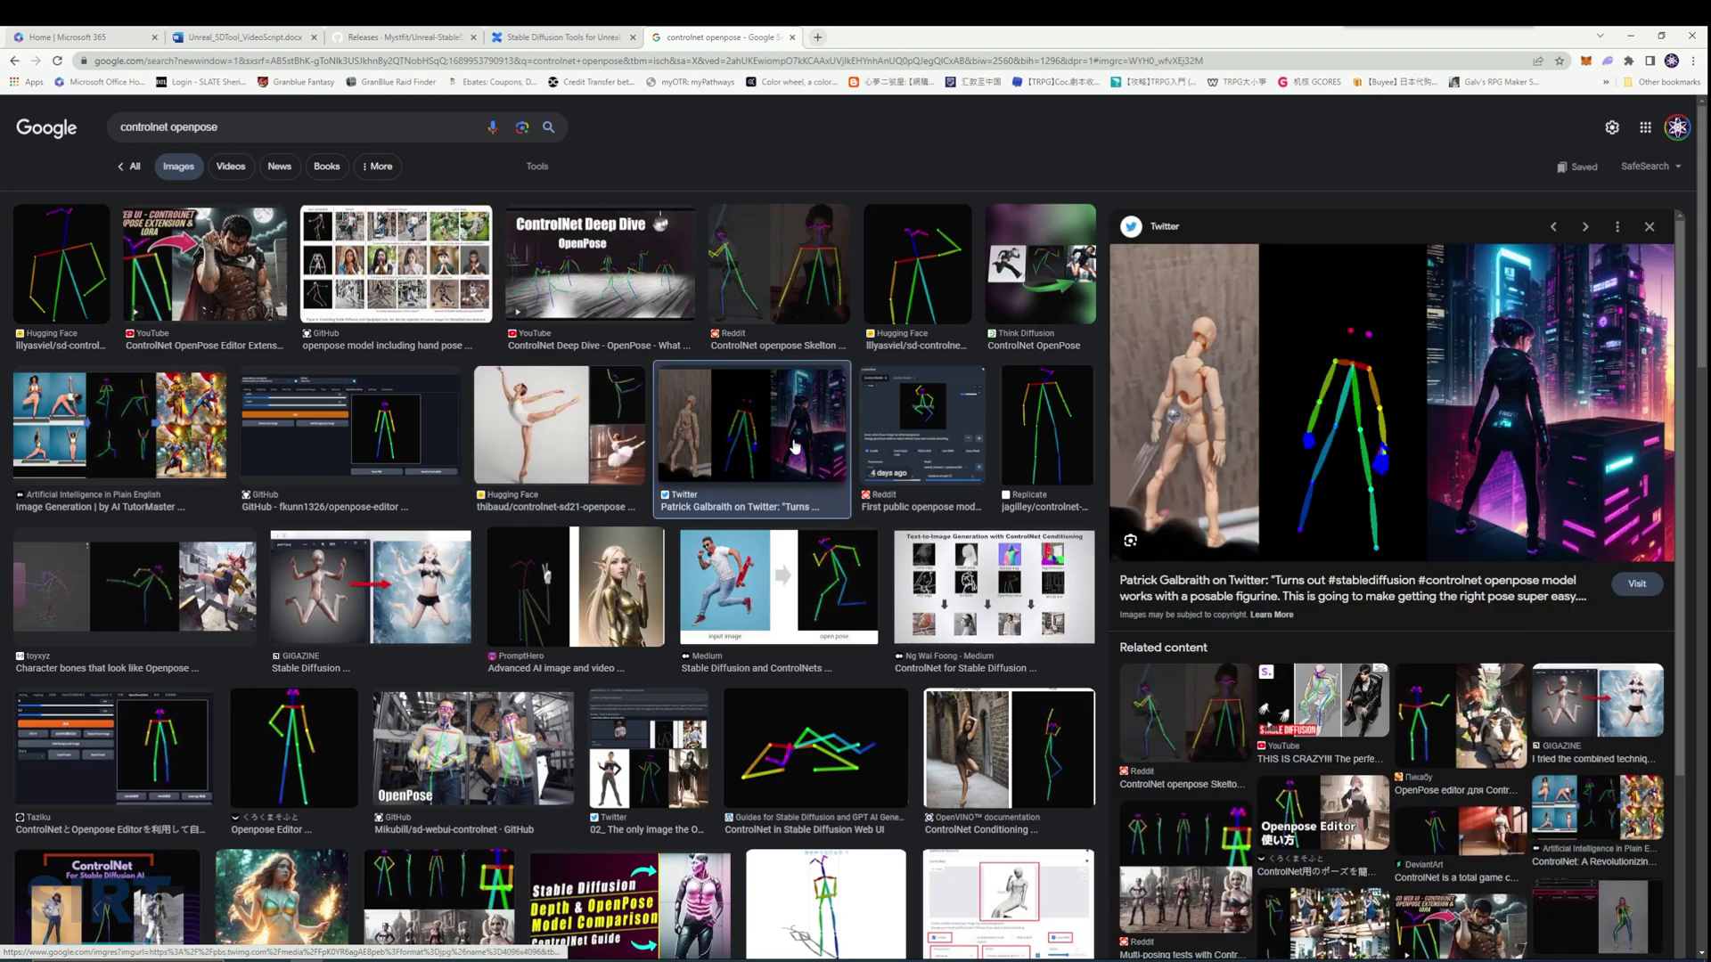
{"action": "left_click", "coordinate": [754, 587]}
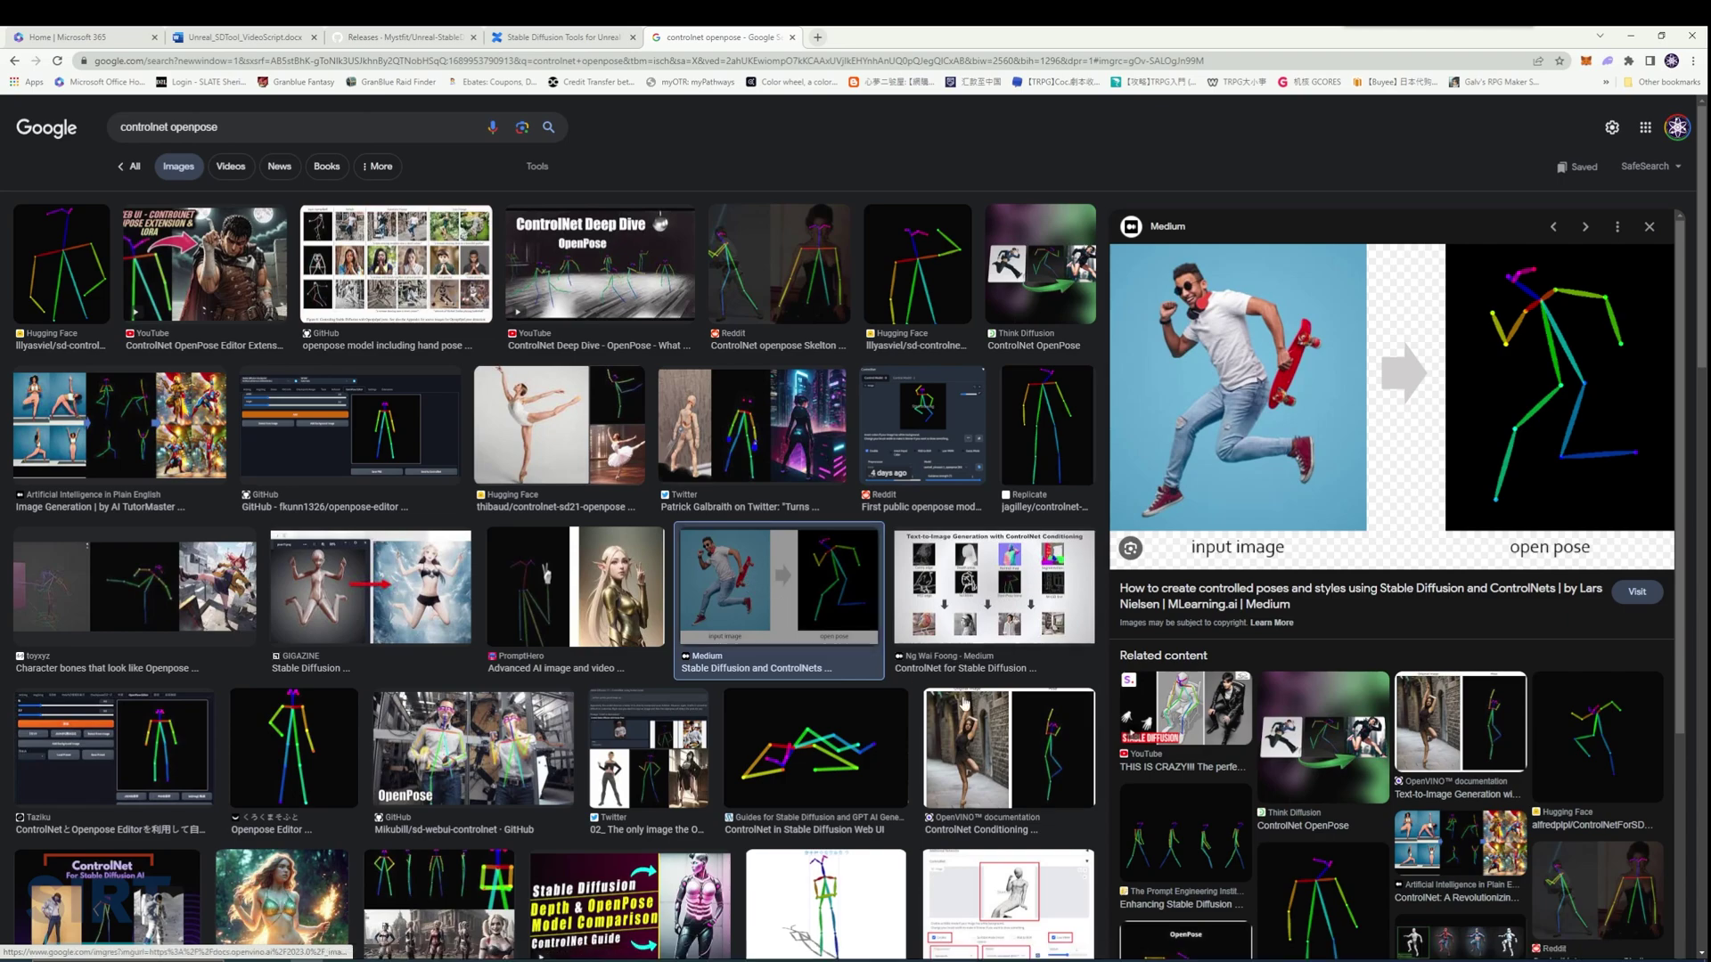
{"action": "left_click", "coordinate": [1033, 752]}
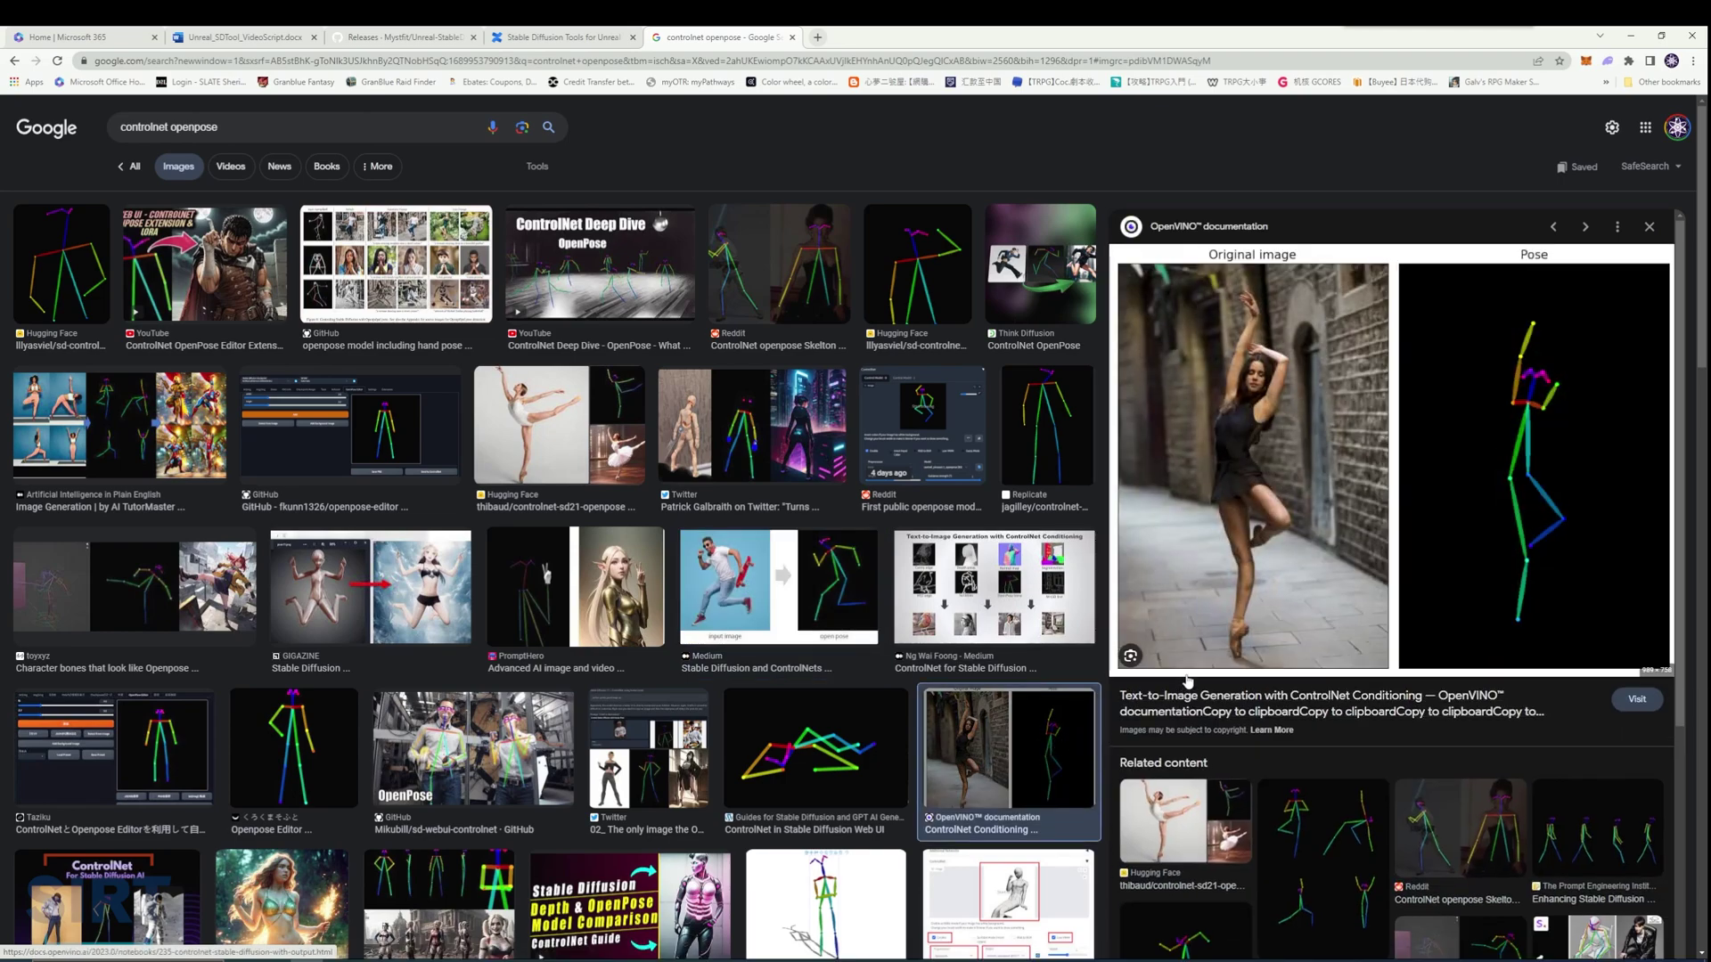
{"action": "scroll", "coordinate": [763, 636], "scroll_direction": "down", "scroll_amount": 5}
{"action": "scroll", "coordinate": [762, 636], "scroll_direction": "down", "scroll_amount": 2}
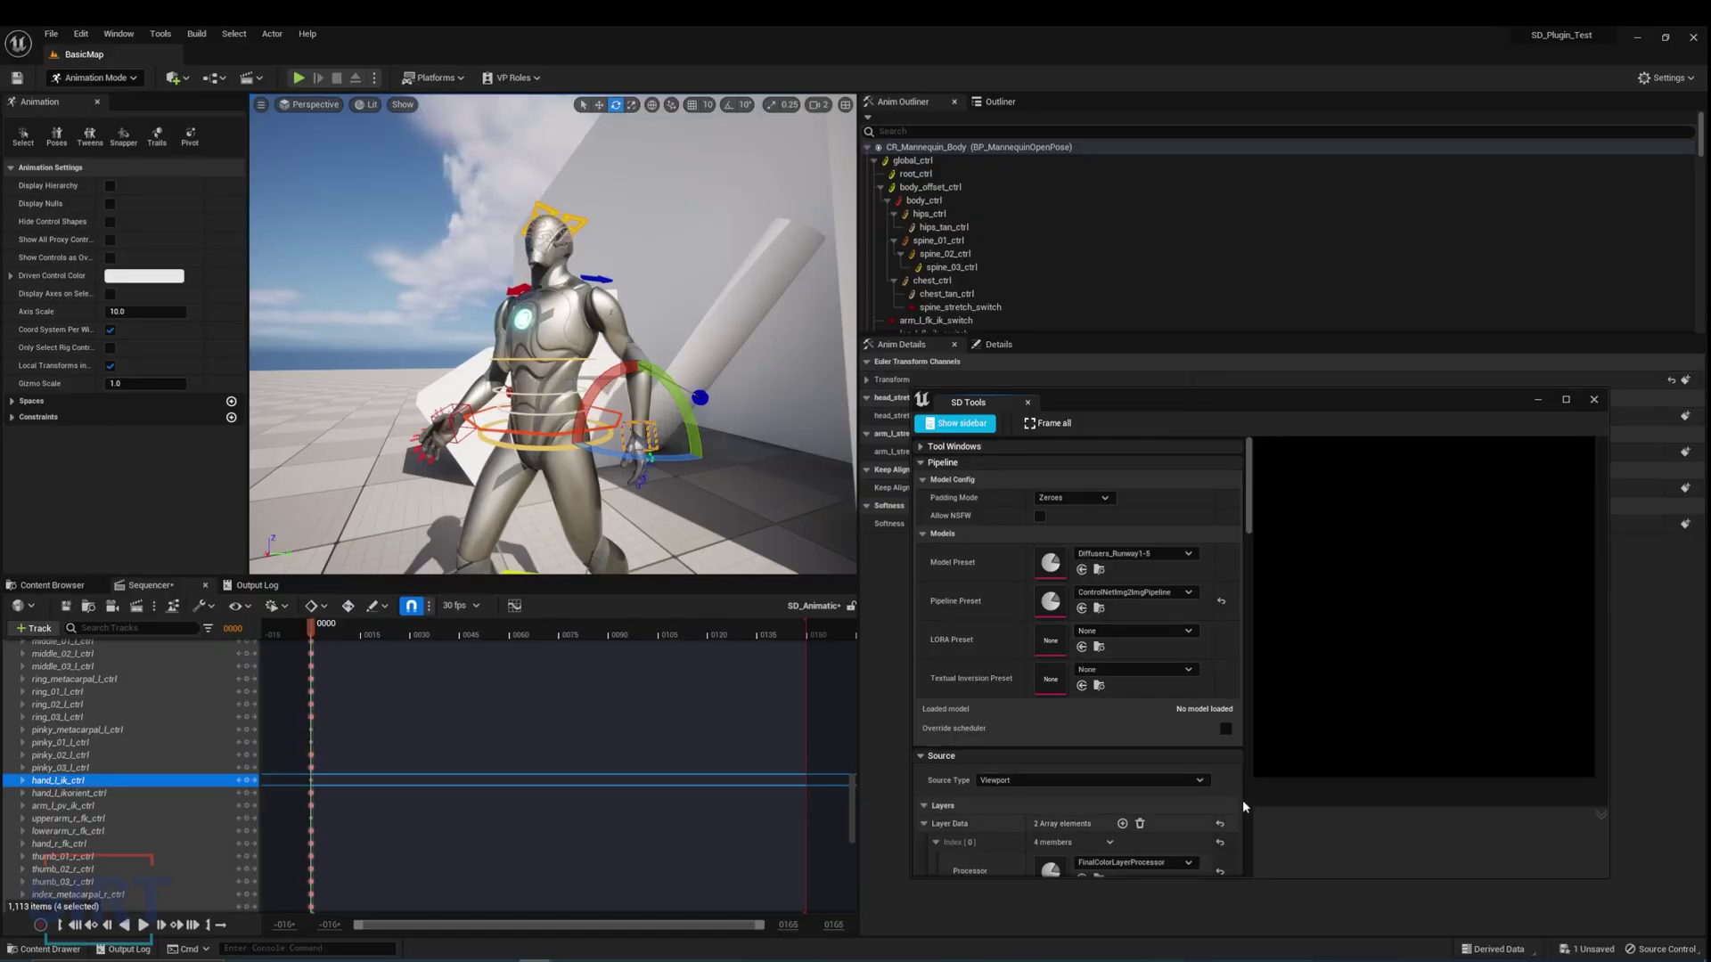
- Expand the SD Tools prompt area to read the full artist-style positive prompt text
{"action": "scroll", "coordinate": [1236, 548], "scroll_direction": "down", "scroll_amount": 5}
{"action": "left_click_drag", "start_coordinate": [1237, 548], "coordinate": [1234, 675]}
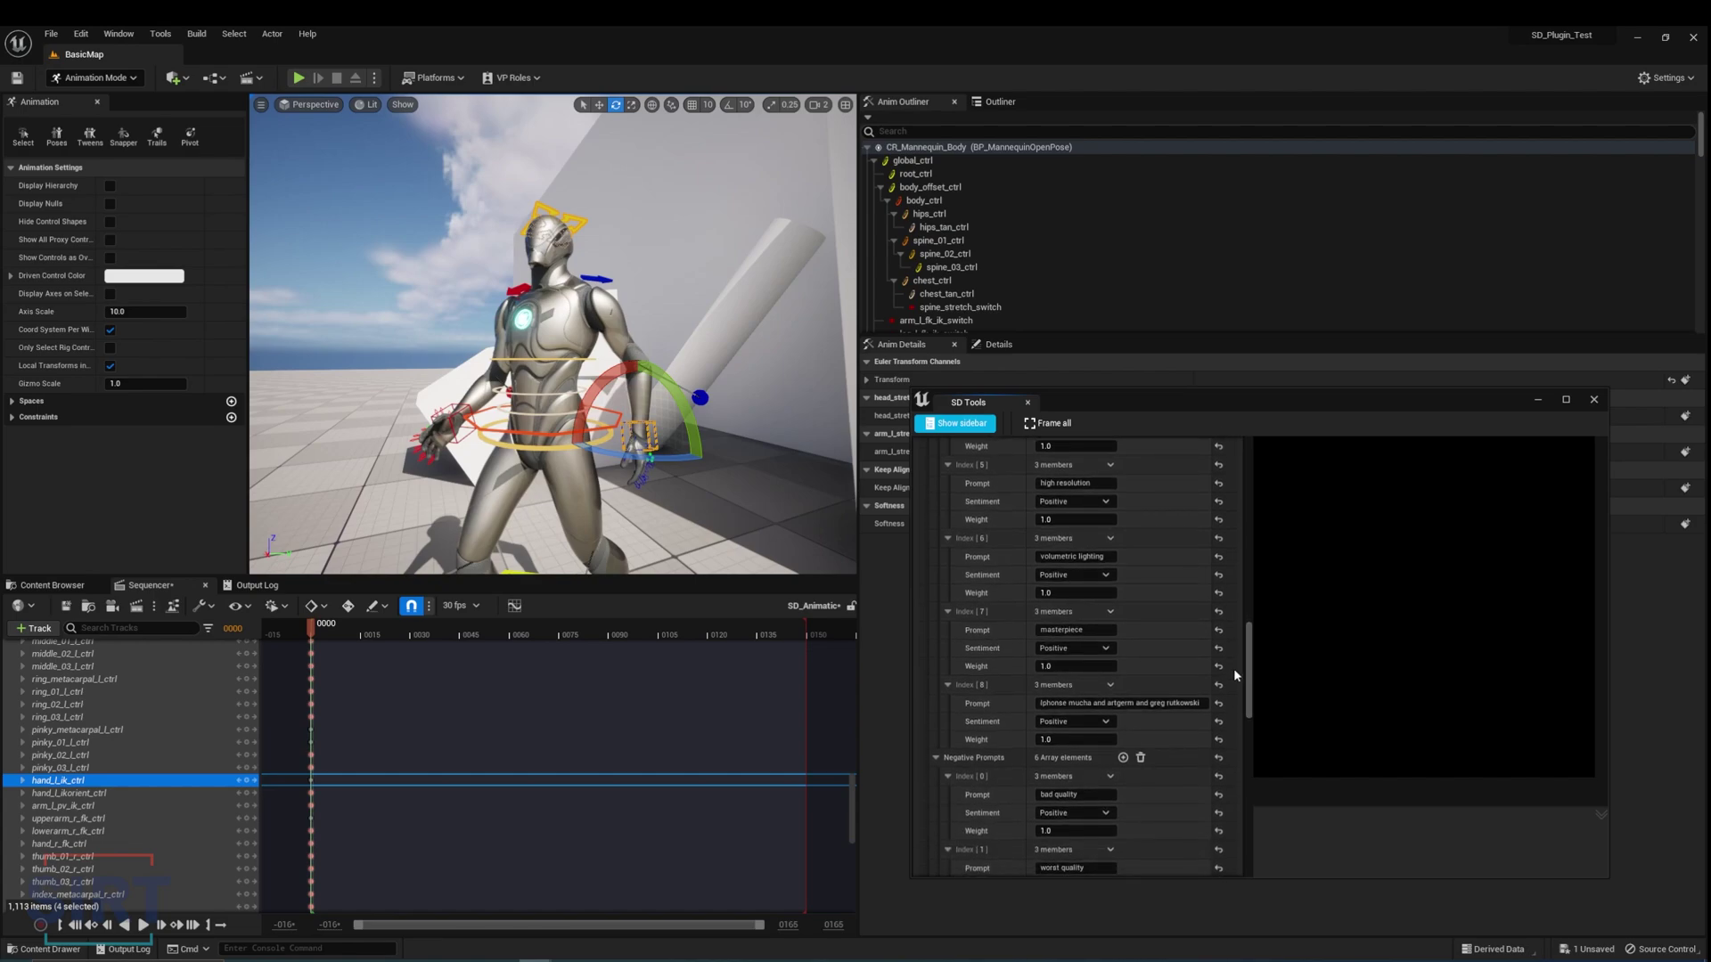
{"action": "left_click", "coordinate": [1181, 703]}
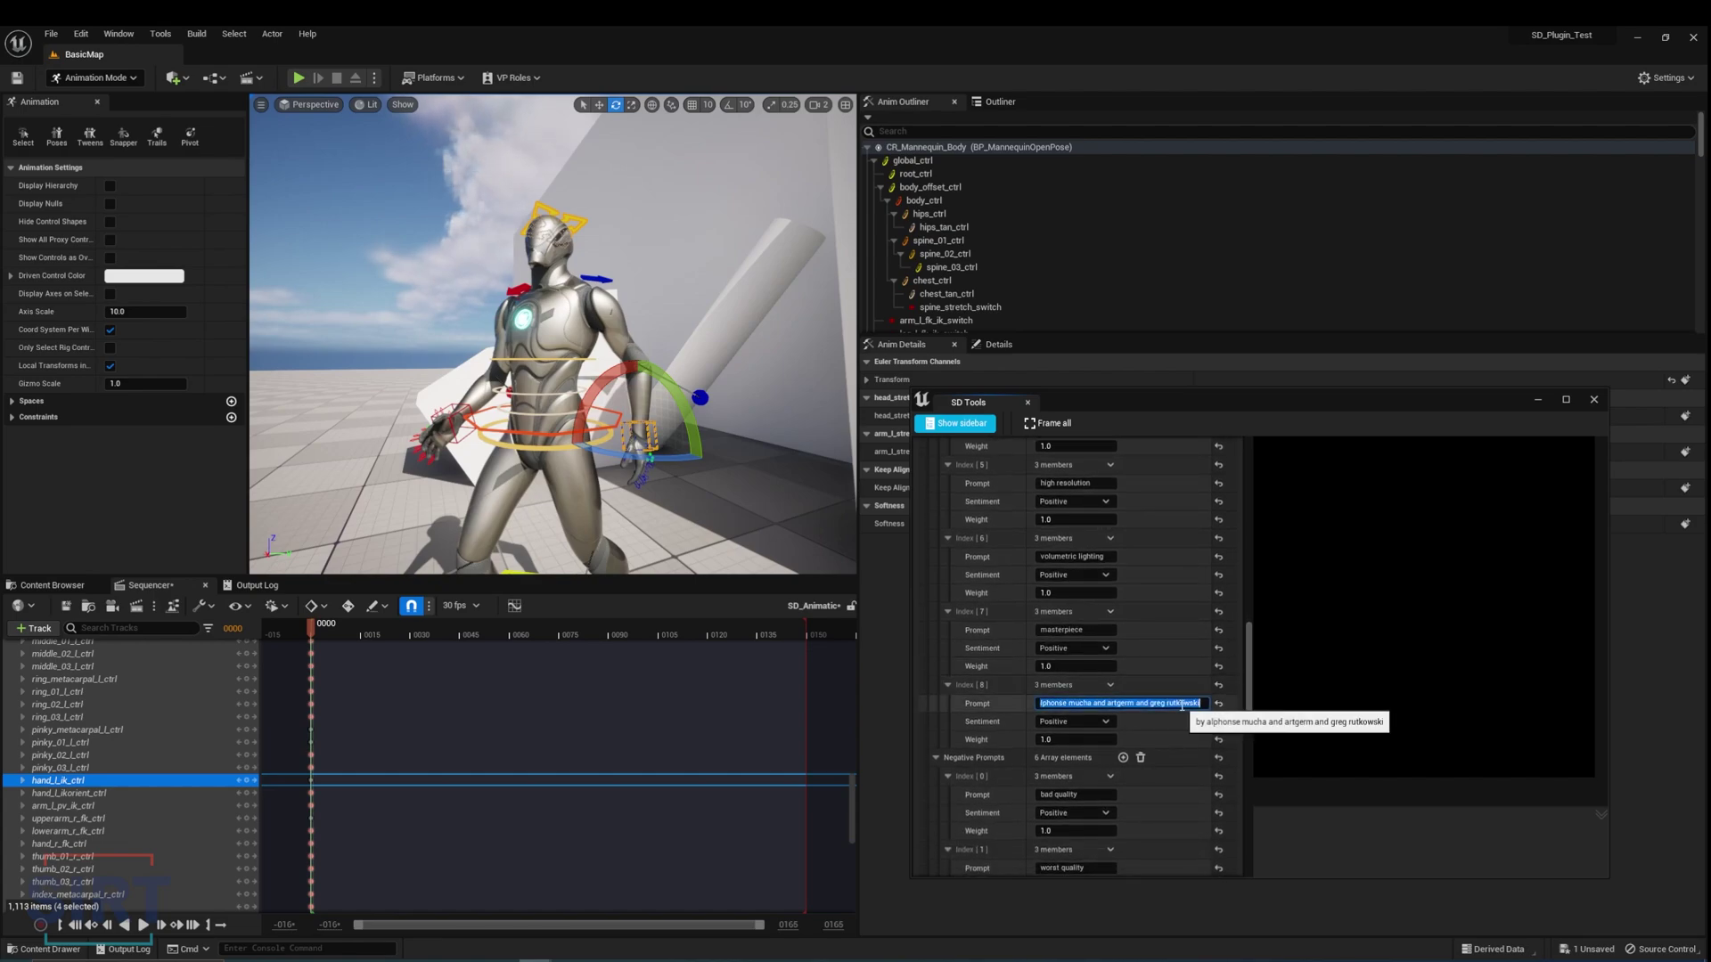
{"action": "left_click_drag", "start_coordinate": [1248, 691], "coordinate": [1256, 596]}
{"action": "left_click", "coordinate": [1075, 717]}
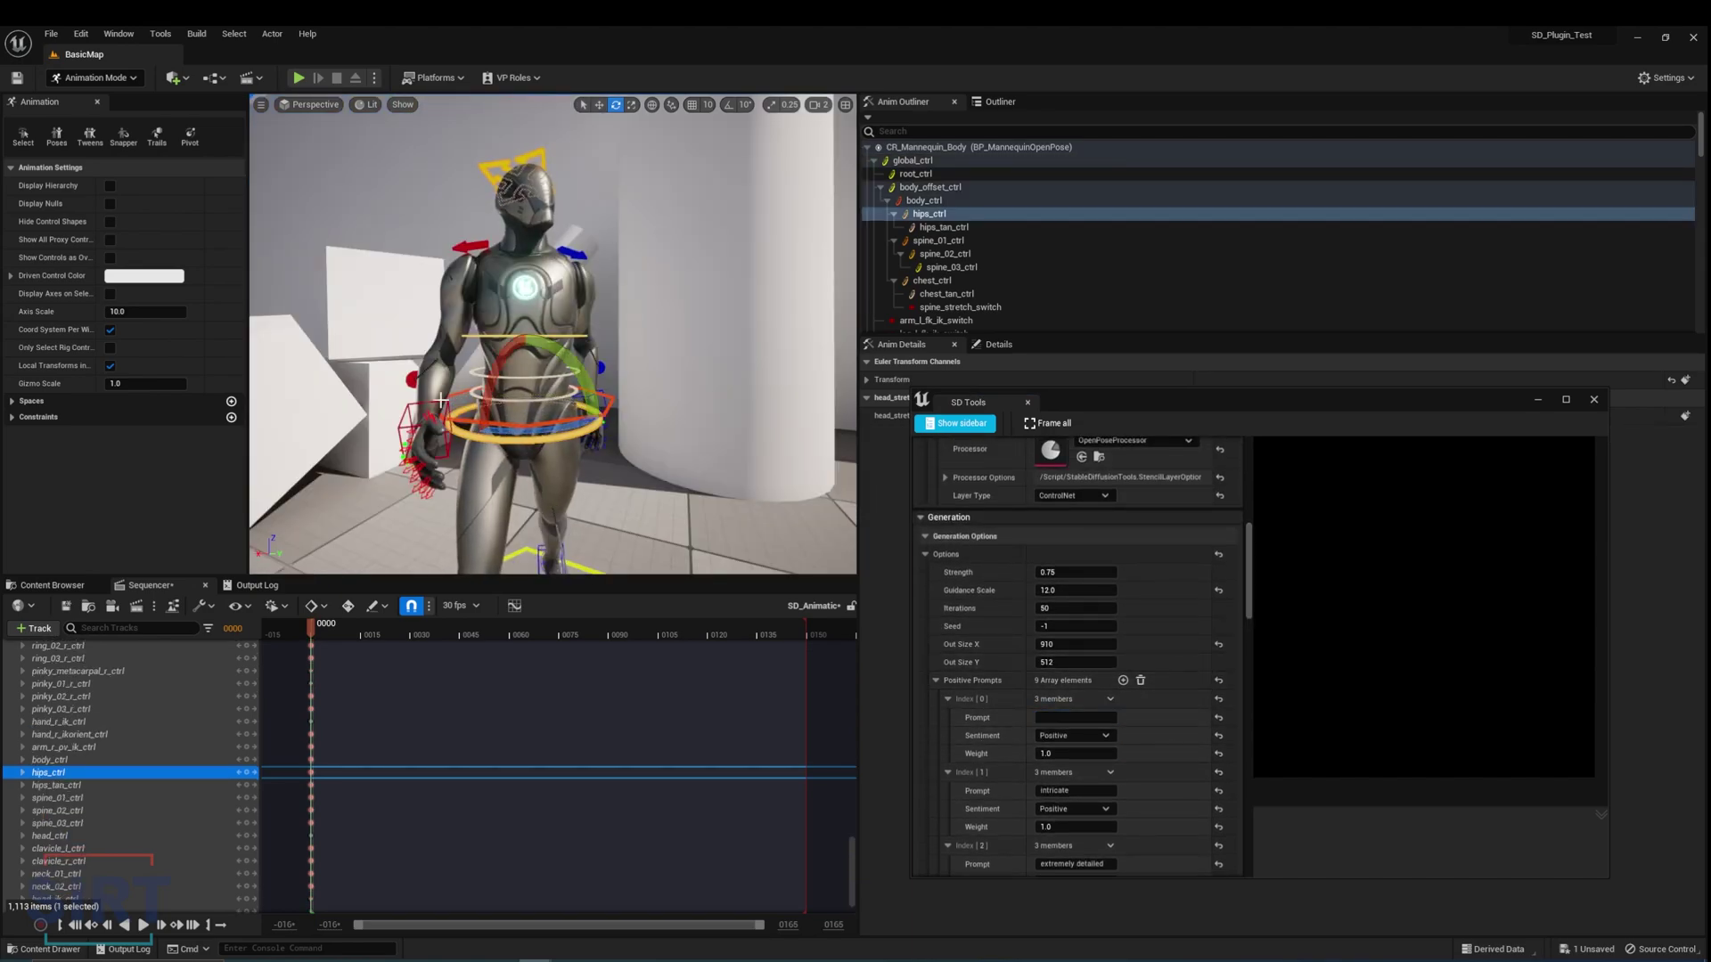
- Move hand_r_ik_ctrl upward to raise the mannequin's right hand, then deselect it
{"action": "left_click", "coordinate": [426, 419]}
{"action": "key", "text": "w"}
{"action": "left_click_drag", "start_coordinate": [417, 397], "coordinate": [418, 307]}
{"action": "left_click", "coordinate": [723, 375]}
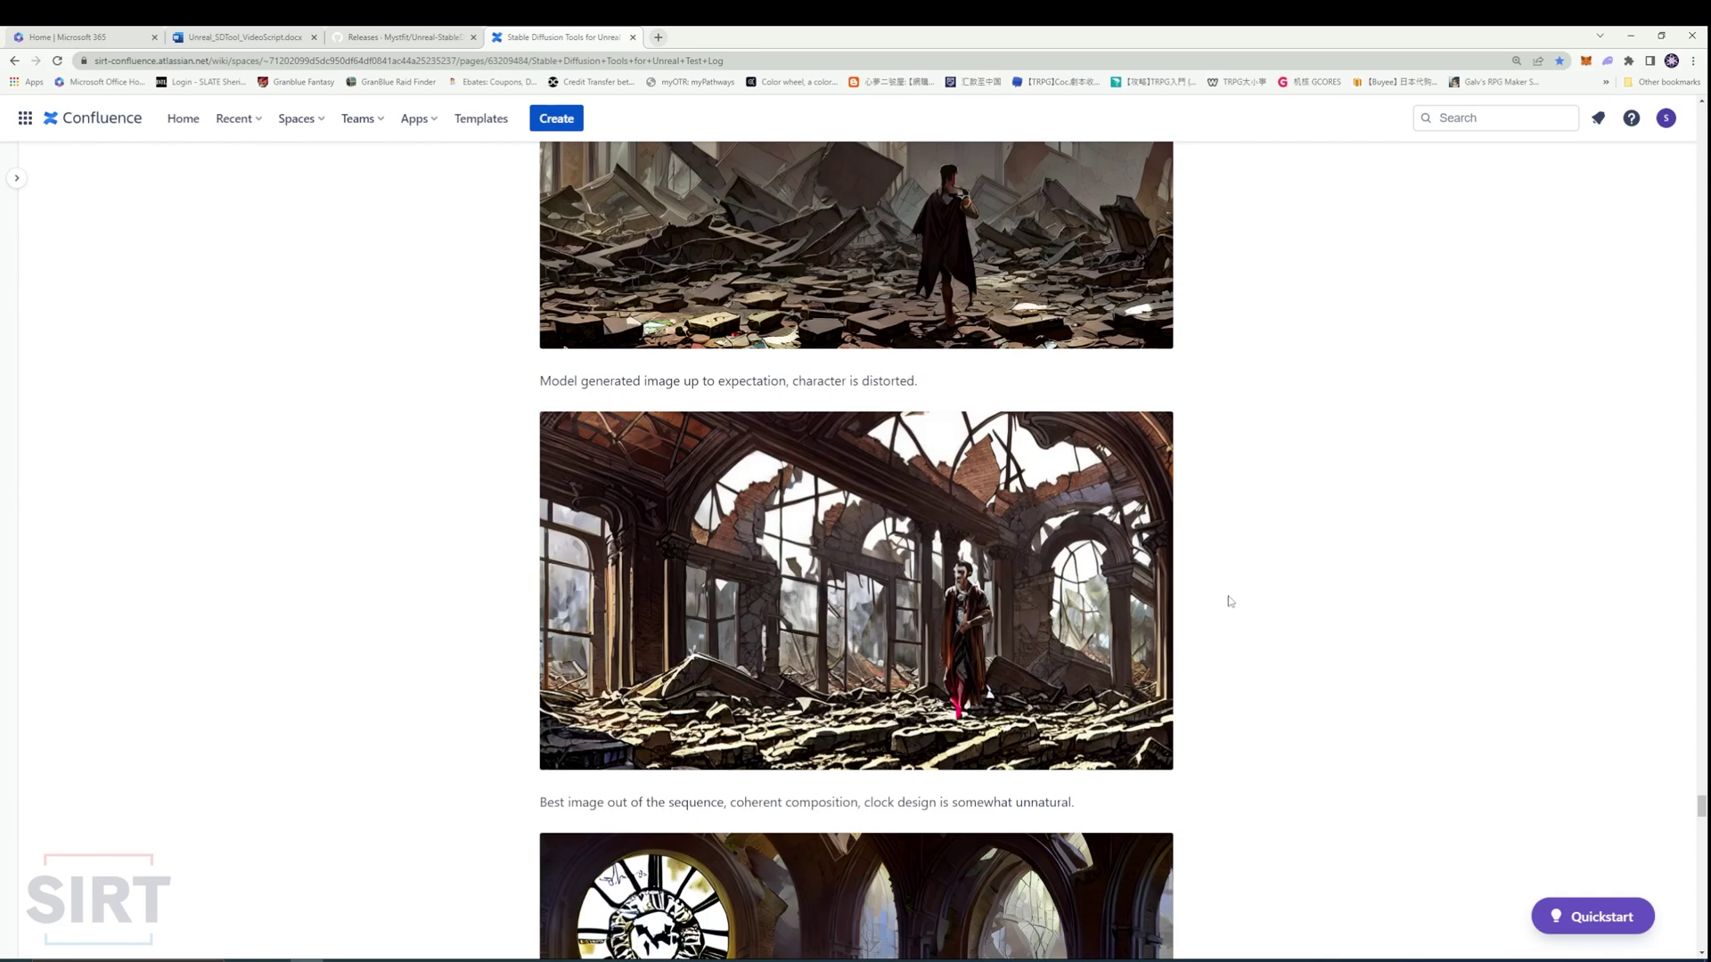
- Scroll down the Confluence test log through the generated images and captions
{"action": "scroll", "coordinate": [1229, 601], "scroll_direction": "down", "scroll_amount": 10}
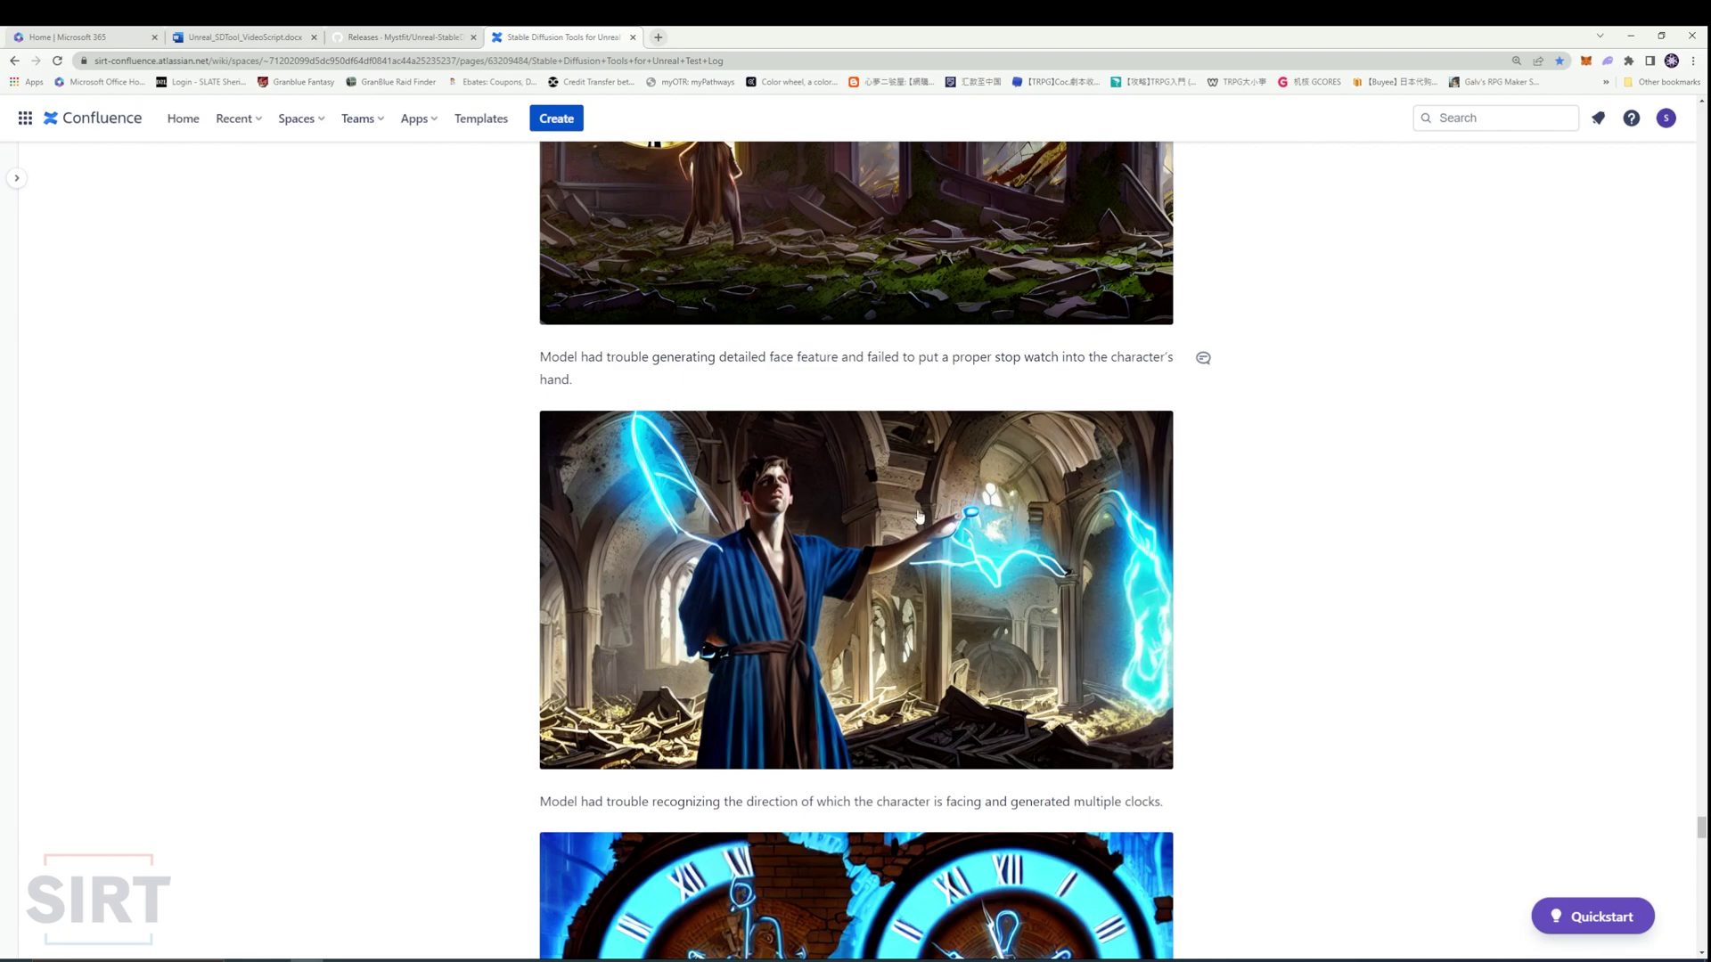
{"action": "scroll", "coordinate": [1301, 577], "scroll_direction": "down", "scroll_amount": 5}
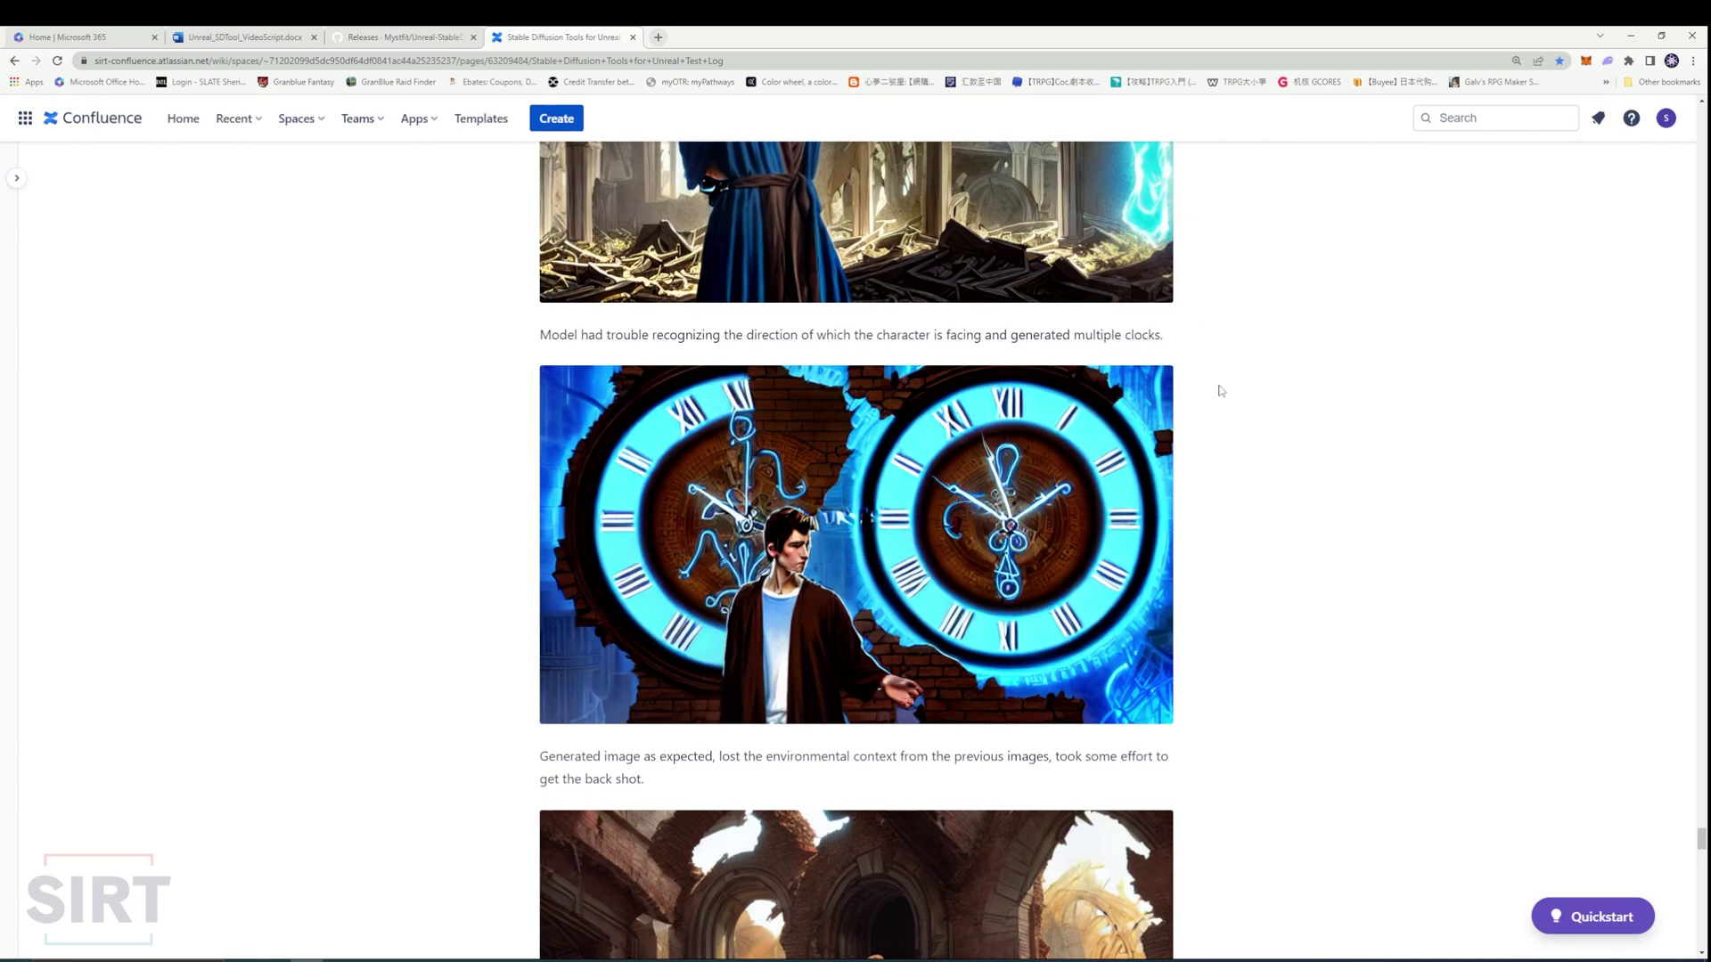
{"action": "scroll", "coordinate": [783, 572], "scroll_direction": "down", "scroll_amount": 5}
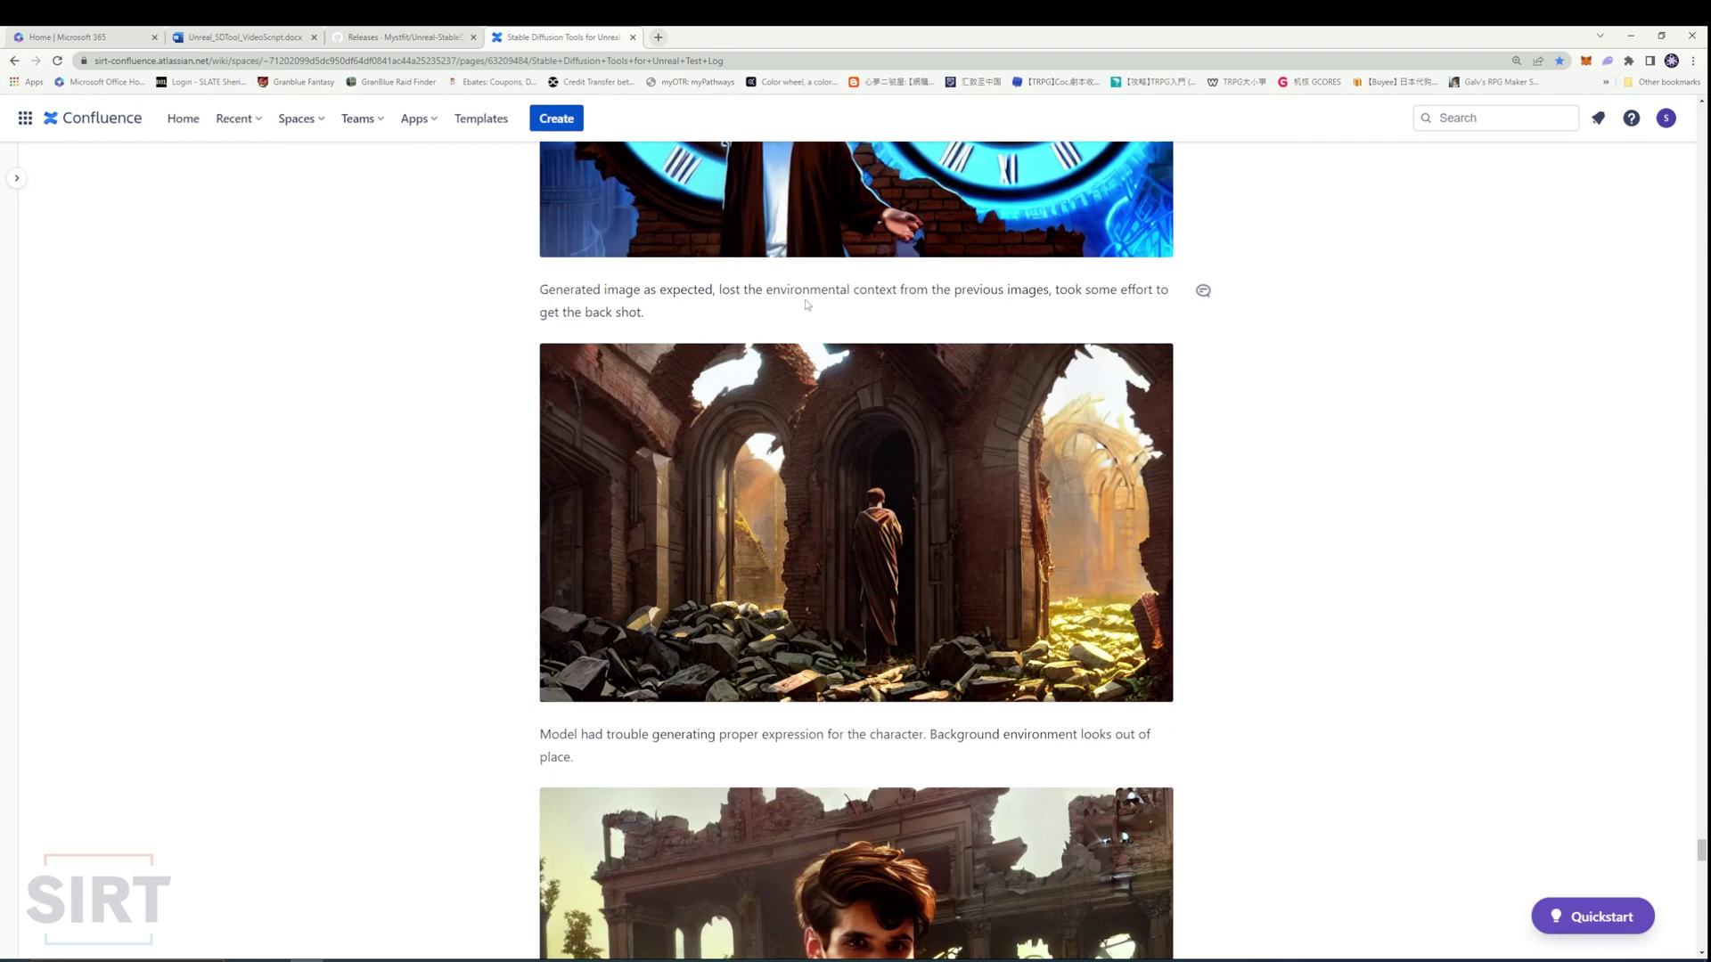
- Switch briefly to the Unreal Editor and return to the Confluence test log
{"action": "mouse_move", "coordinate": [535, 961]}
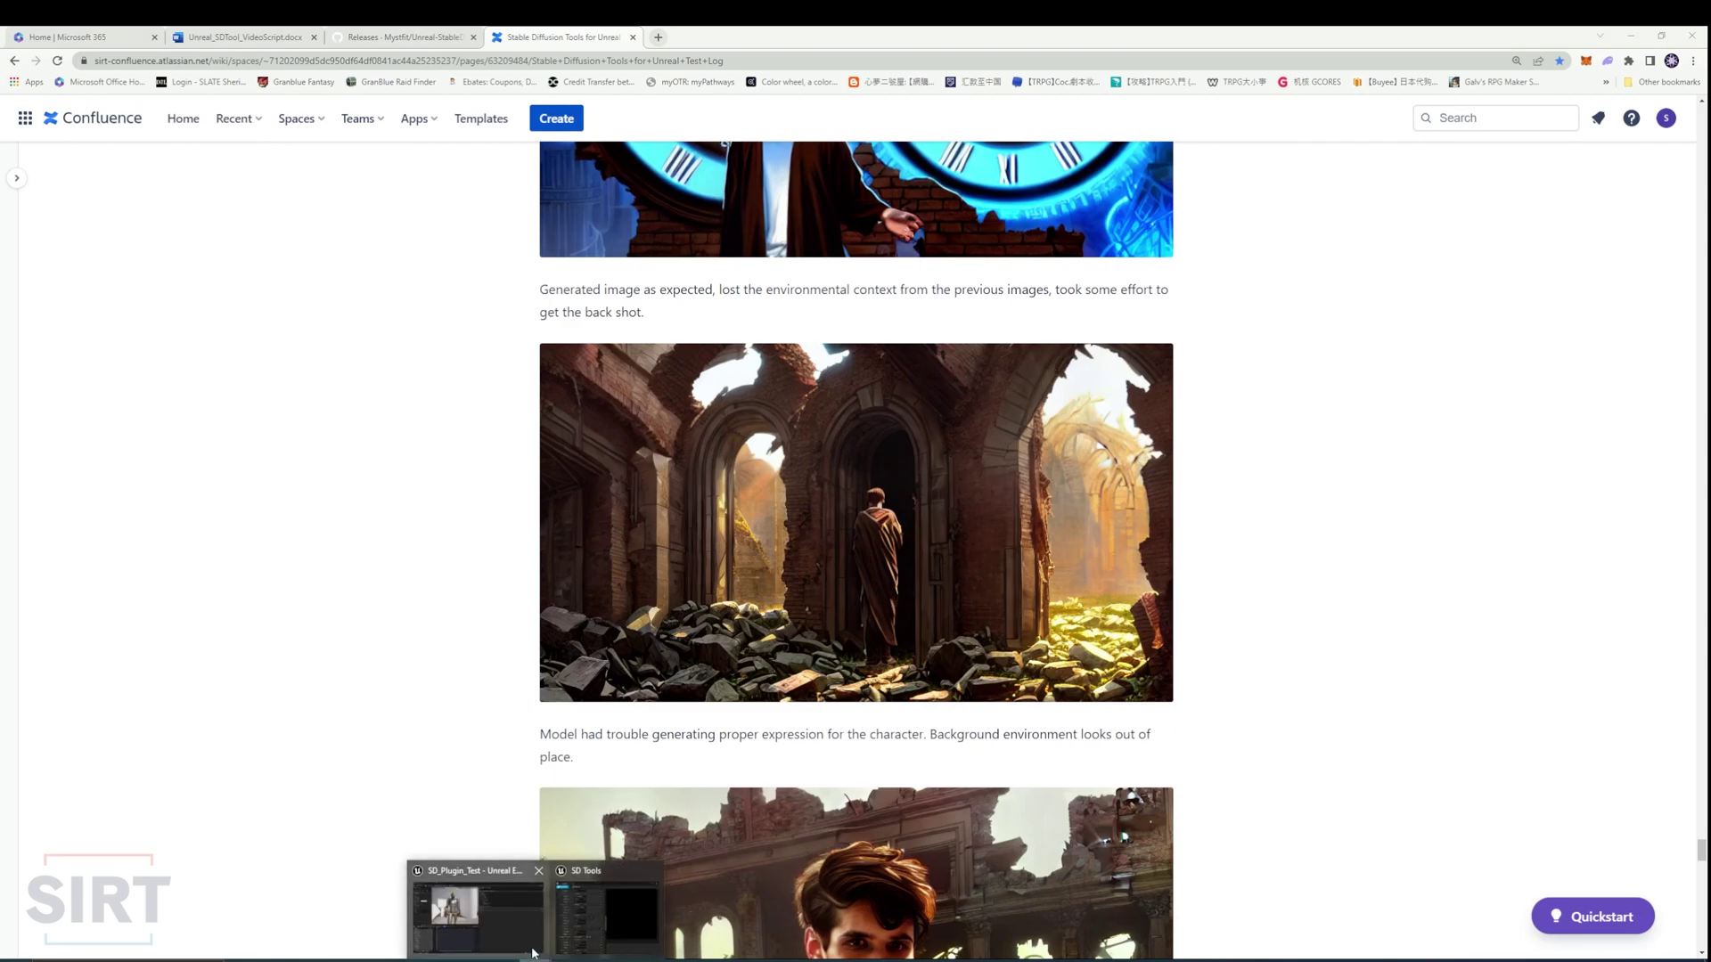
{"action": "left_click", "coordinate": [605, 904]}
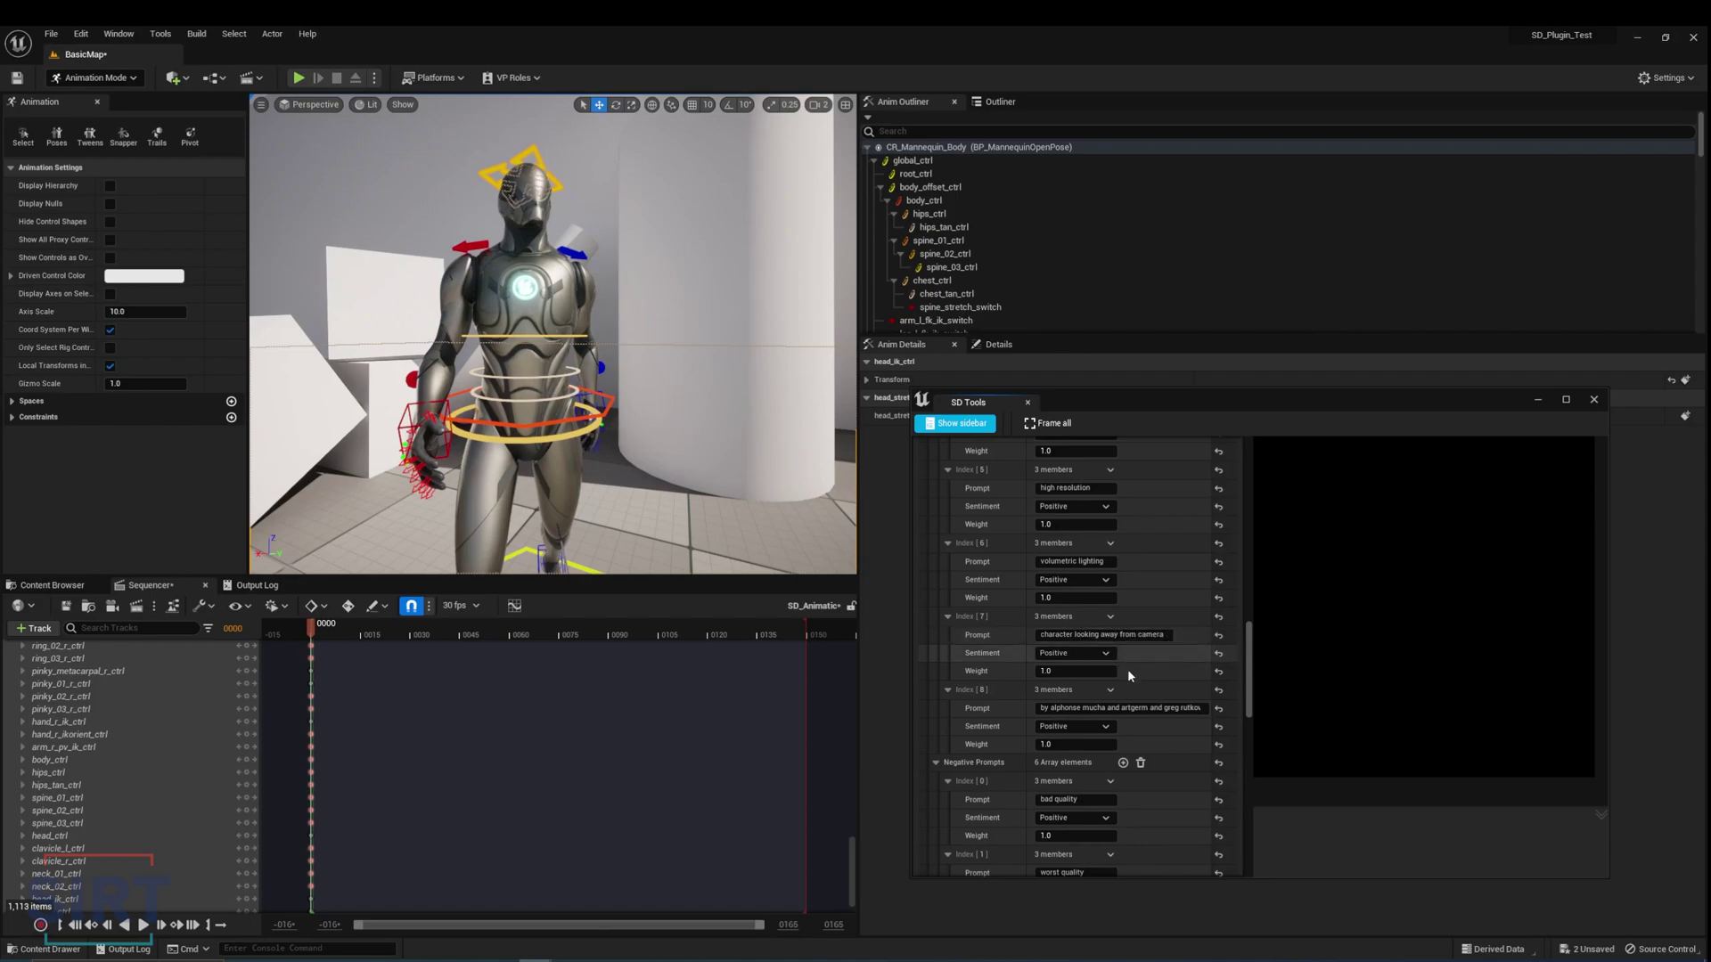
{"action": "key", "text": "alt+Tab"}
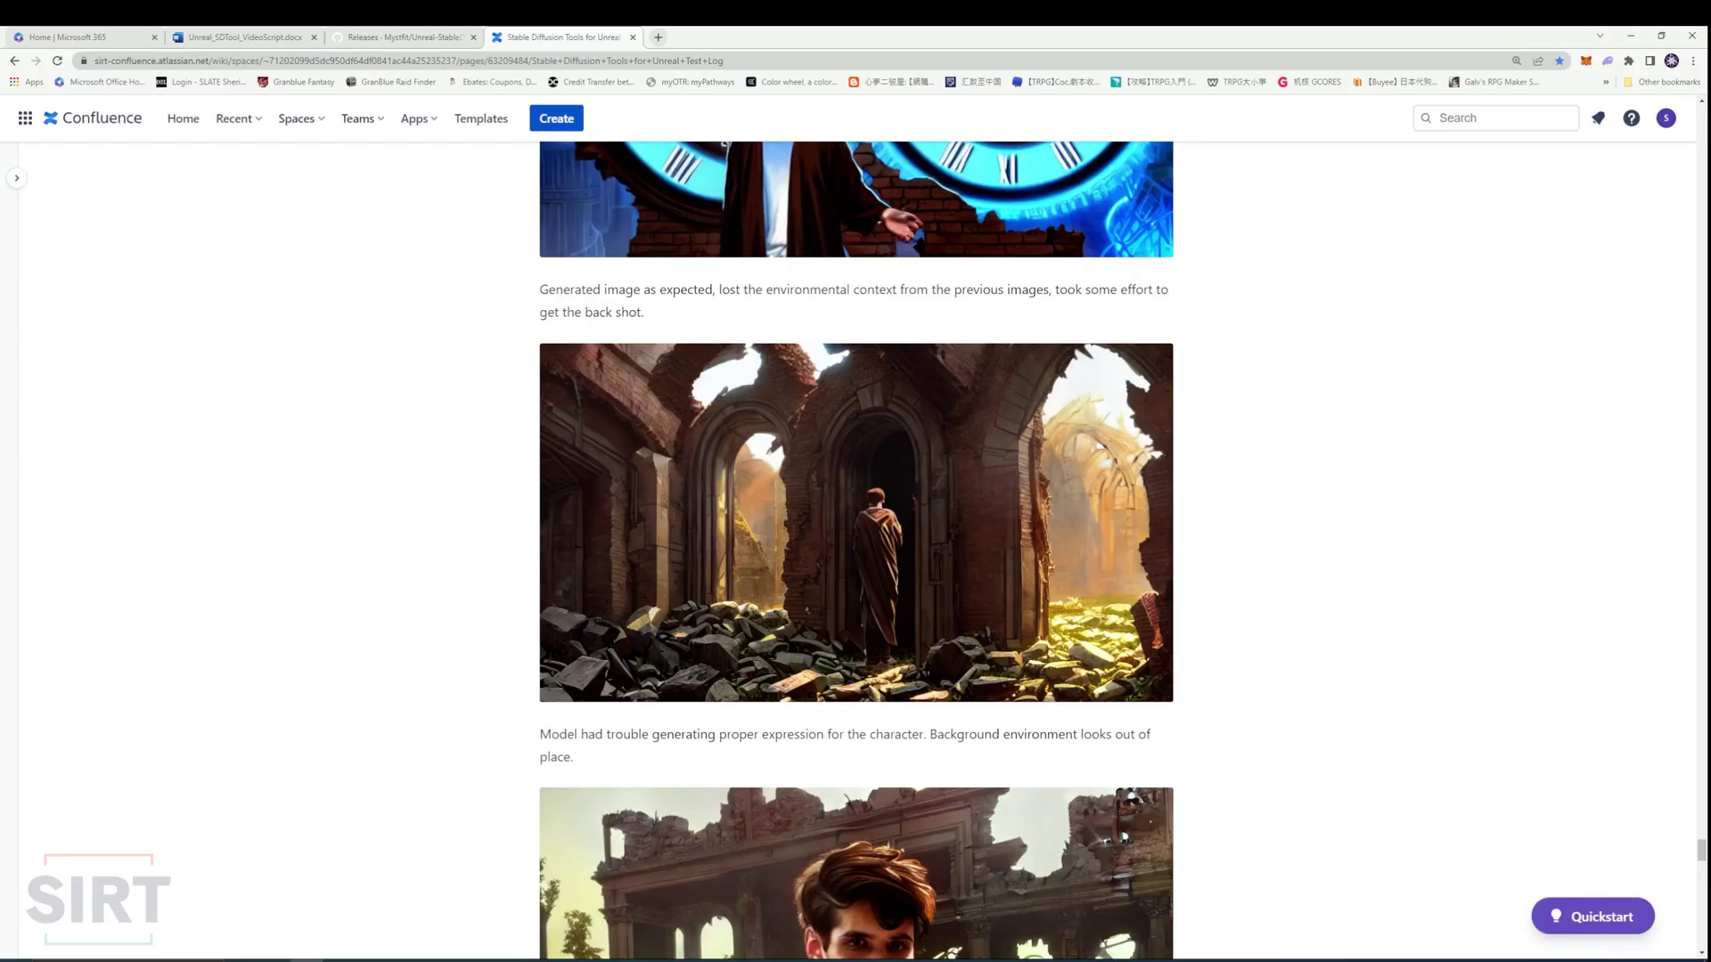